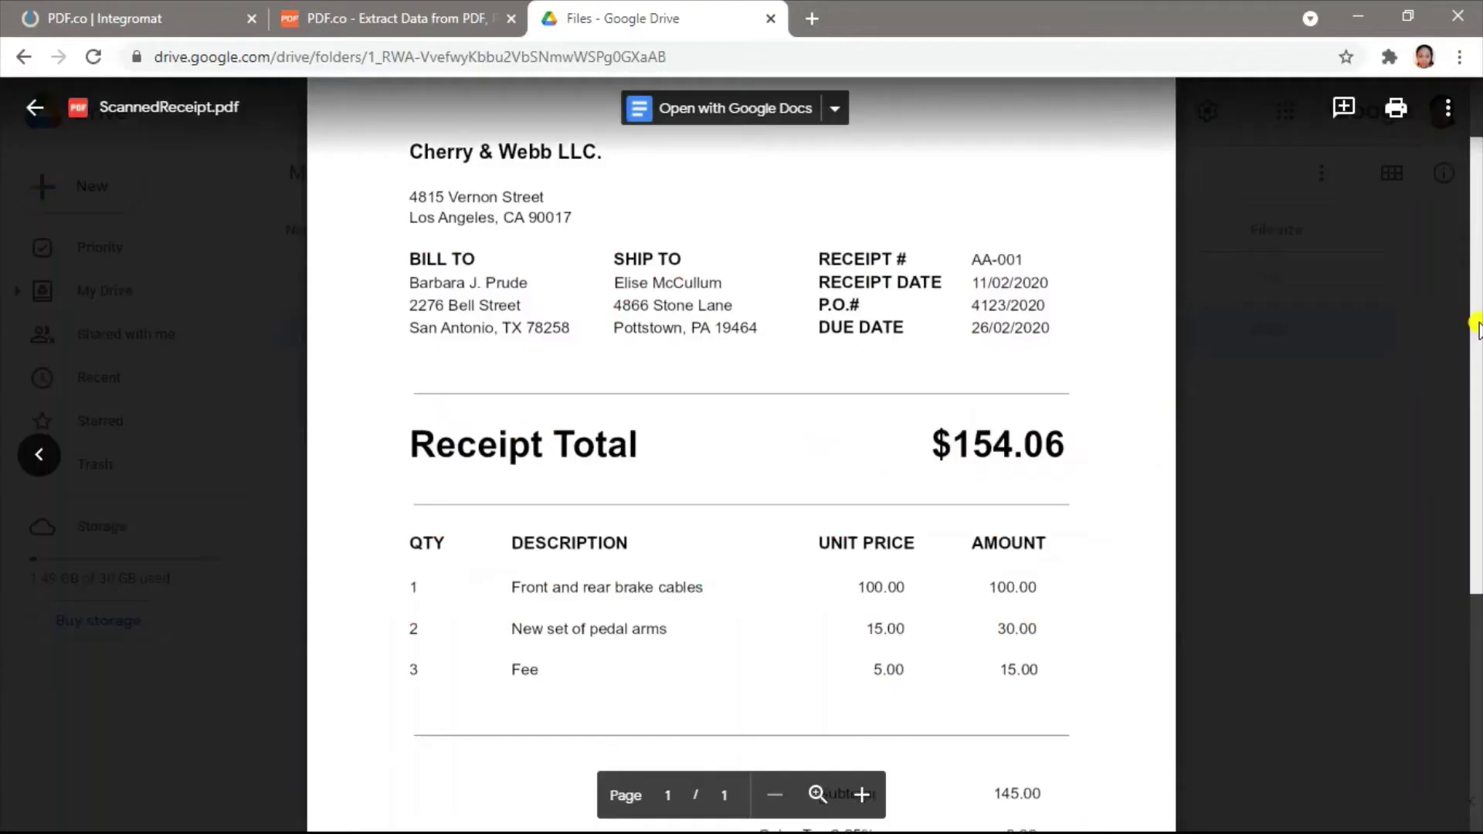
Create a new Integromat scenario and choose Google Drive as the first module's app.
mouse_move(1476, 329)
mouse_down()
mouse_move(1475, 363)
mouse_move(1476, 312)
mouse_up()
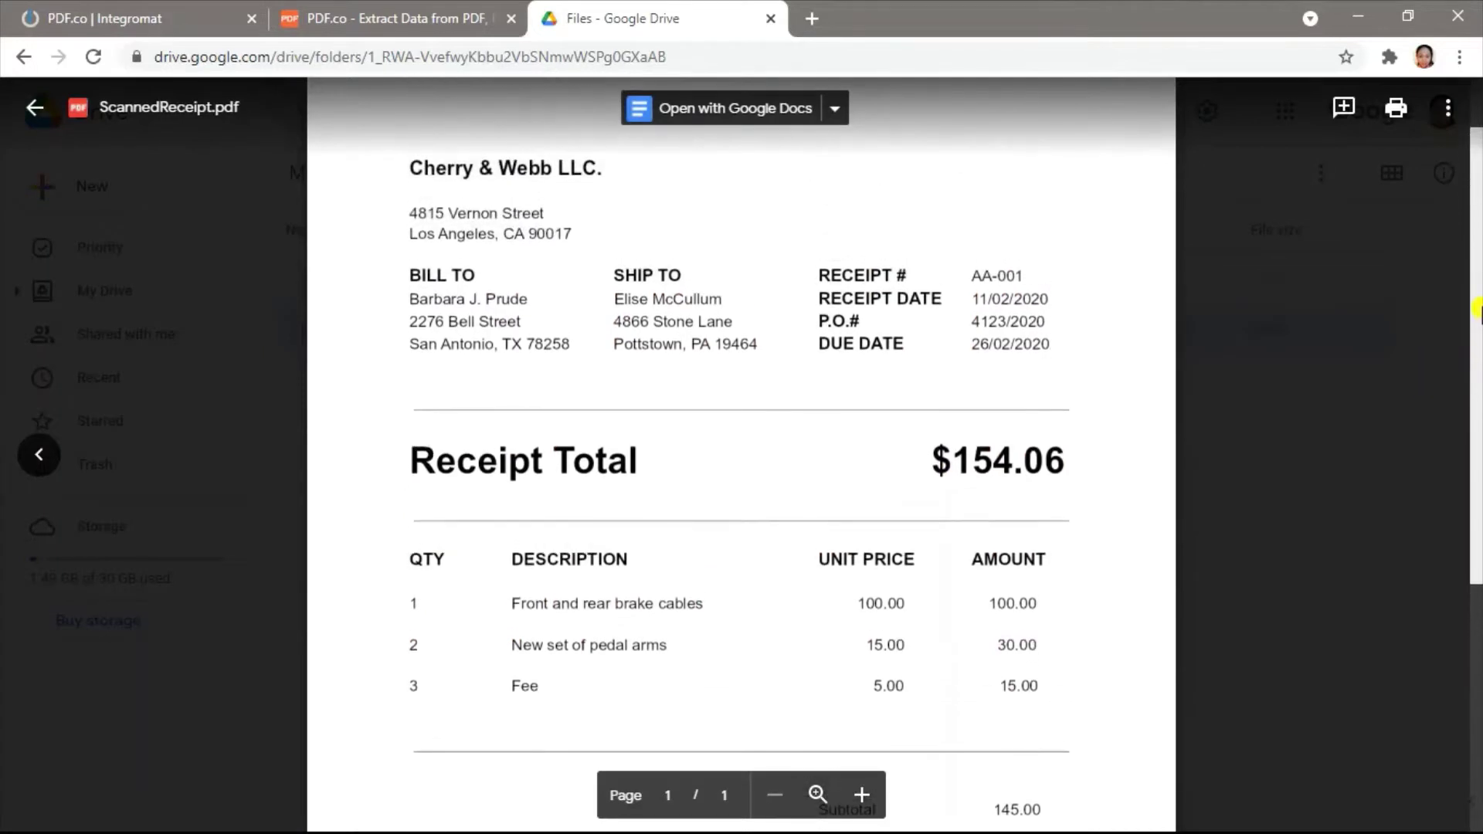
click(200, 13)
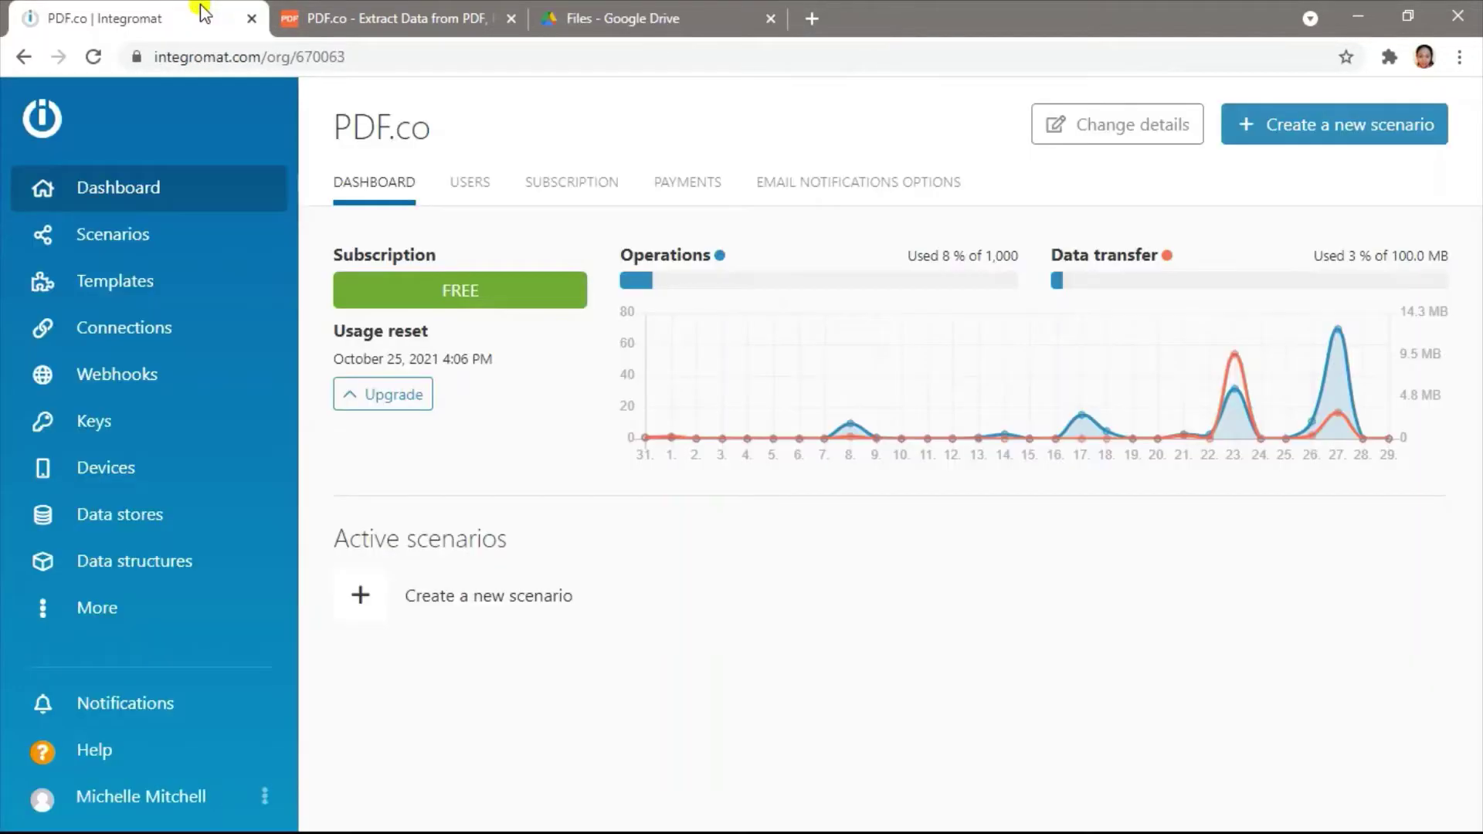
click(1341, 128)
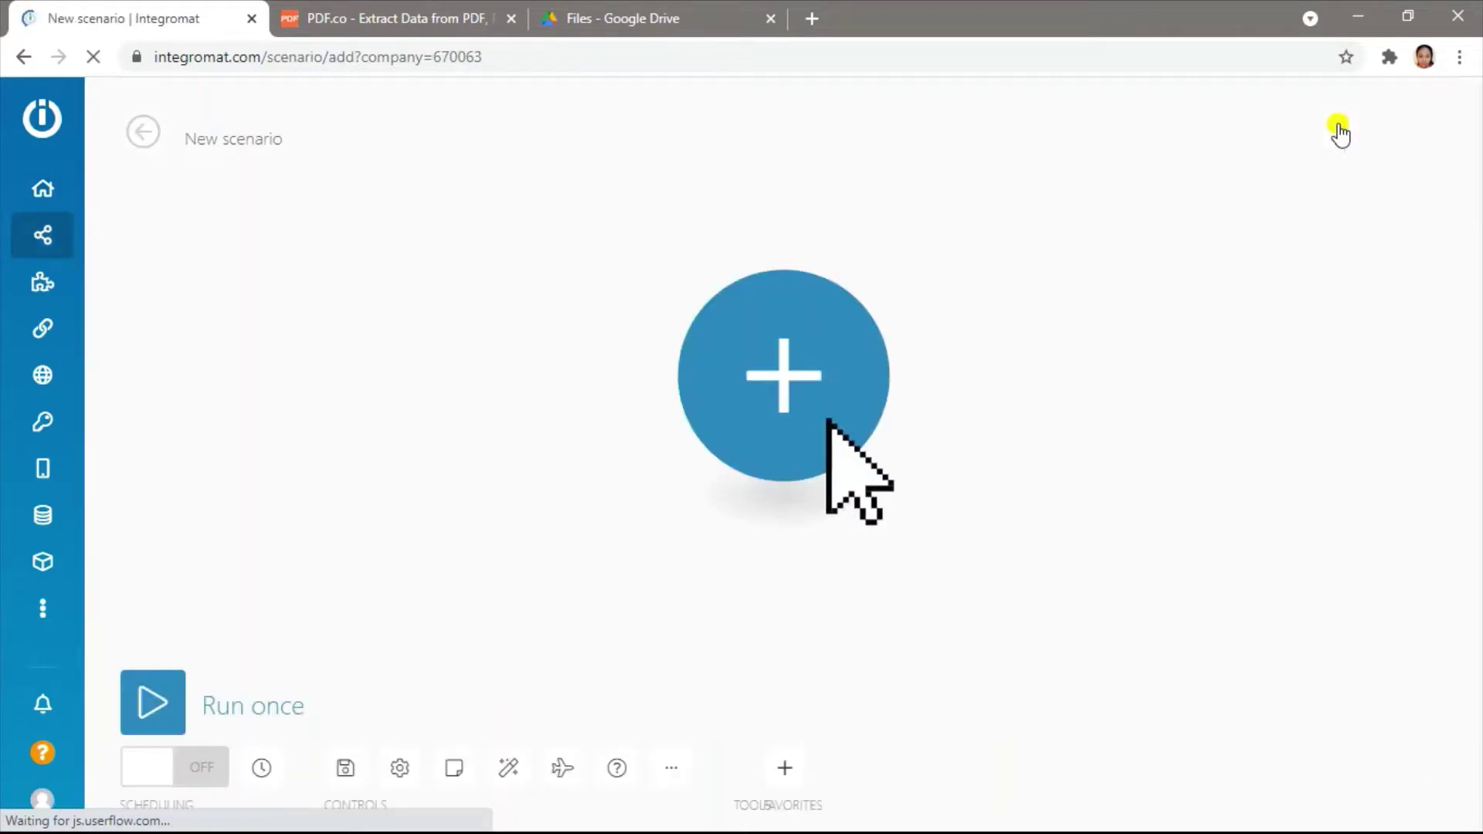
click(816, 384)
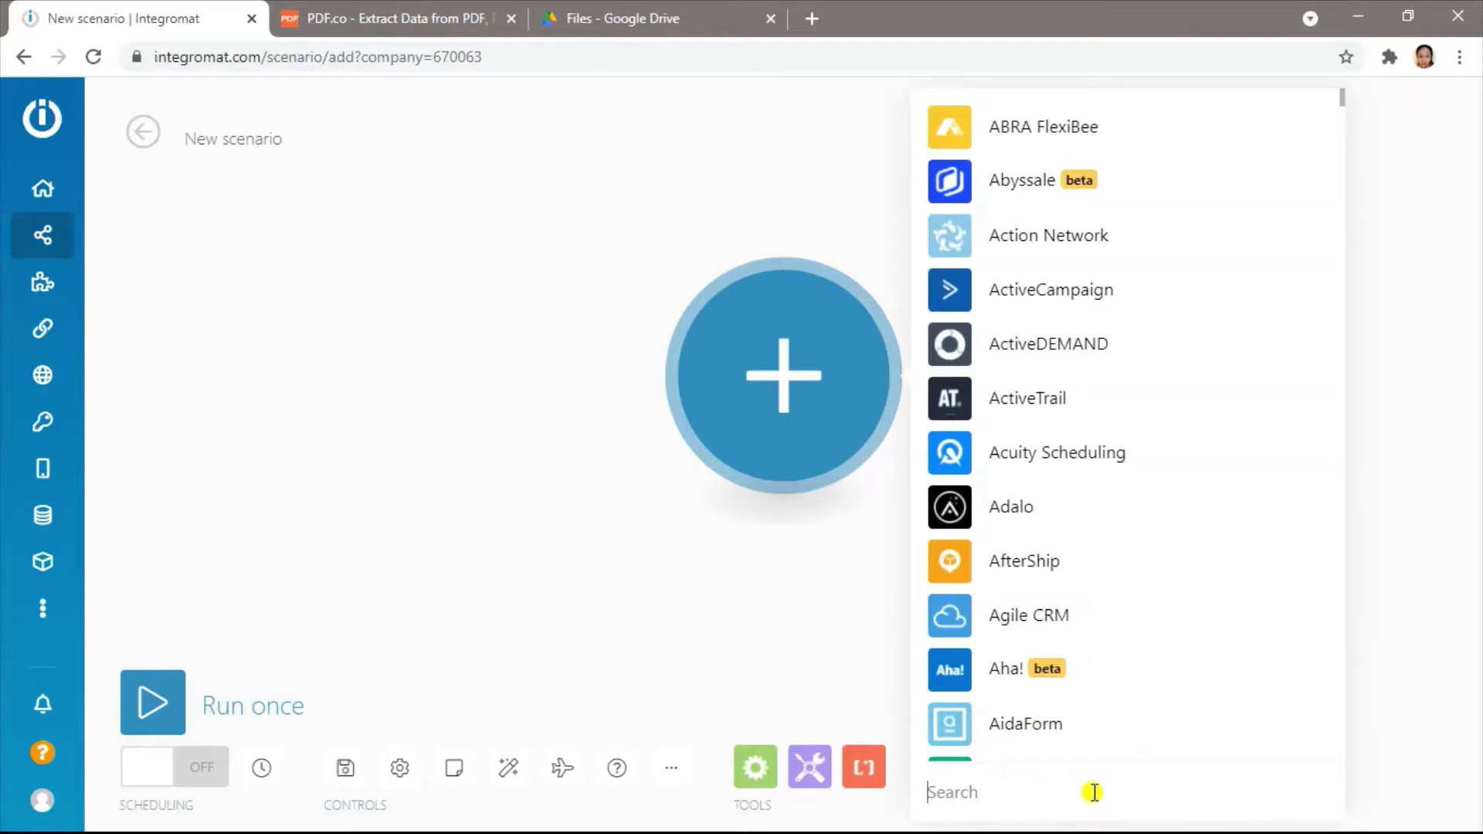
text(google drive)
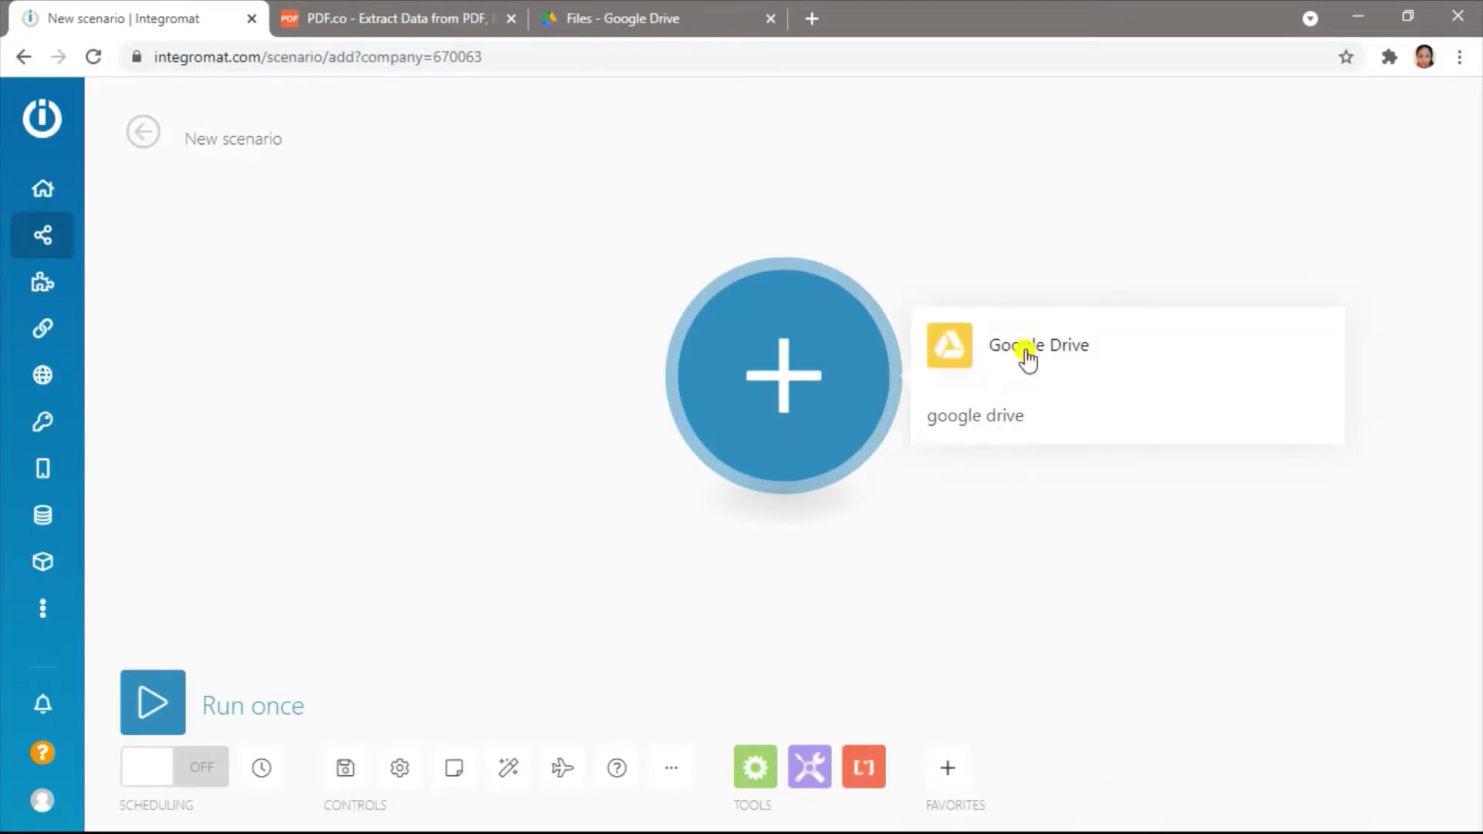
click(1028, 351)
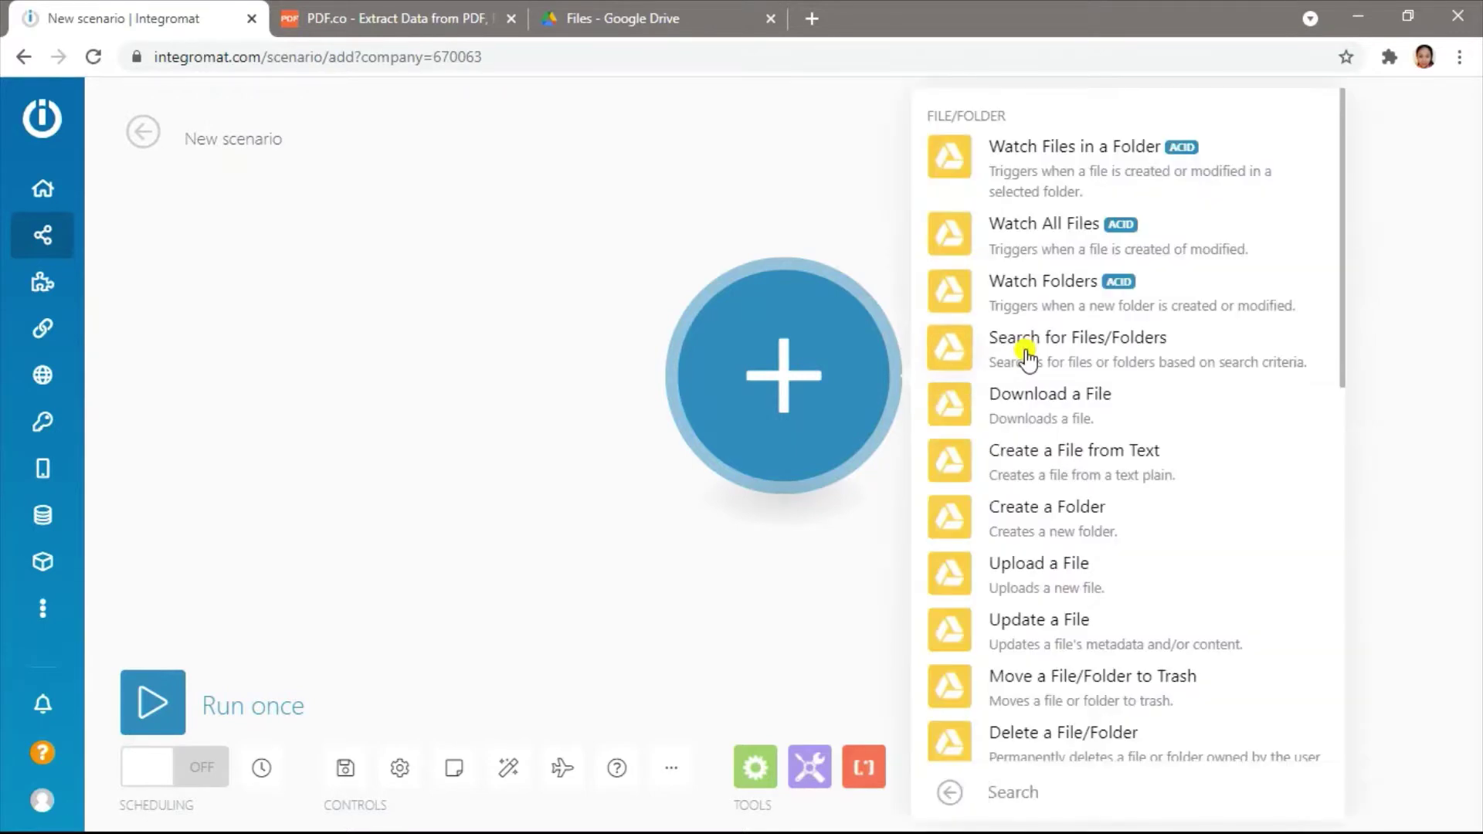
Add Google Drive Download a File, selecting /Demo/Files/ScannedReceipt.pdf from the list.
click(1053, 398)
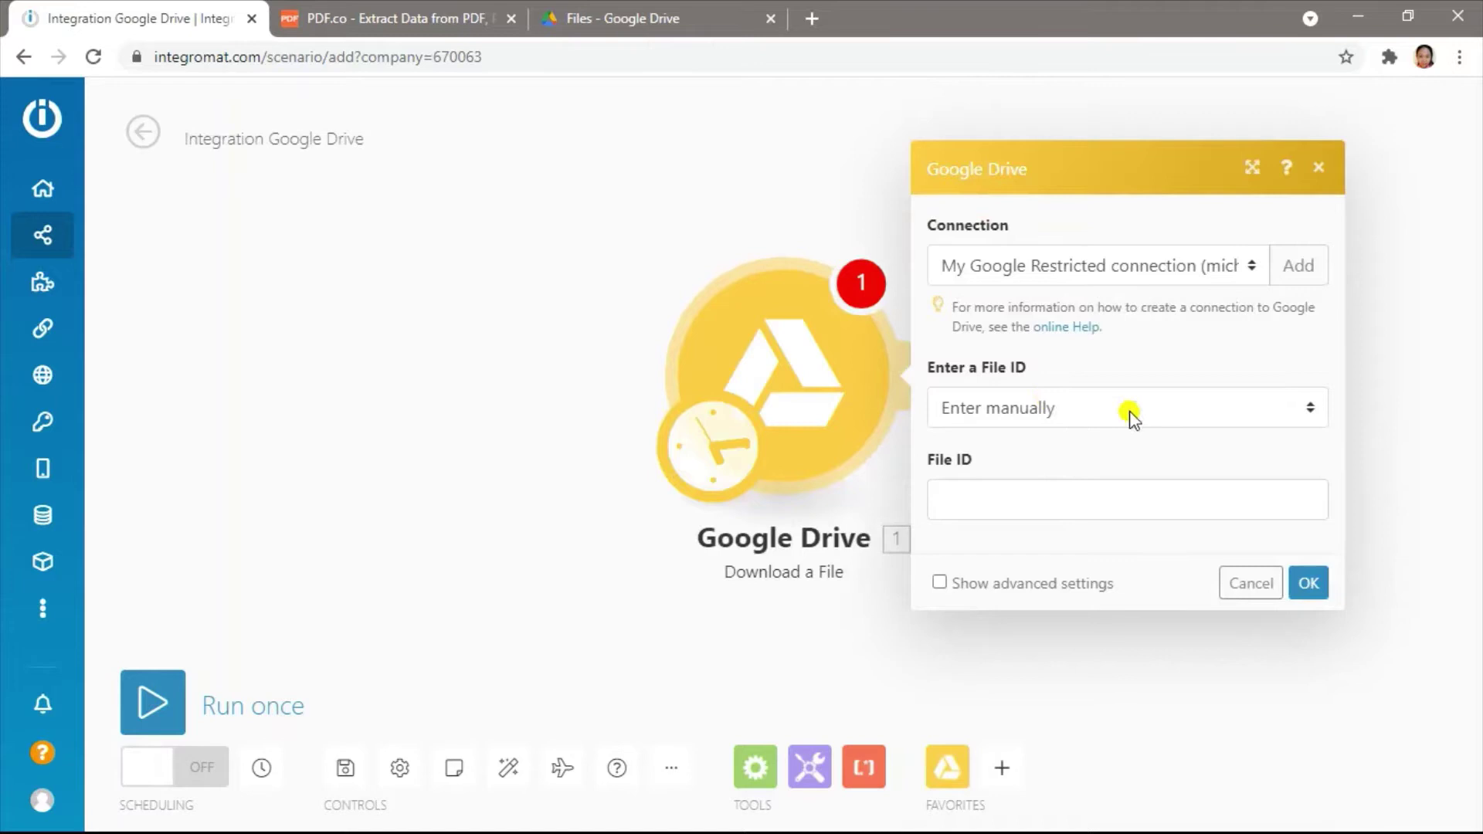
click(1130, 413)
click(1110, 480)
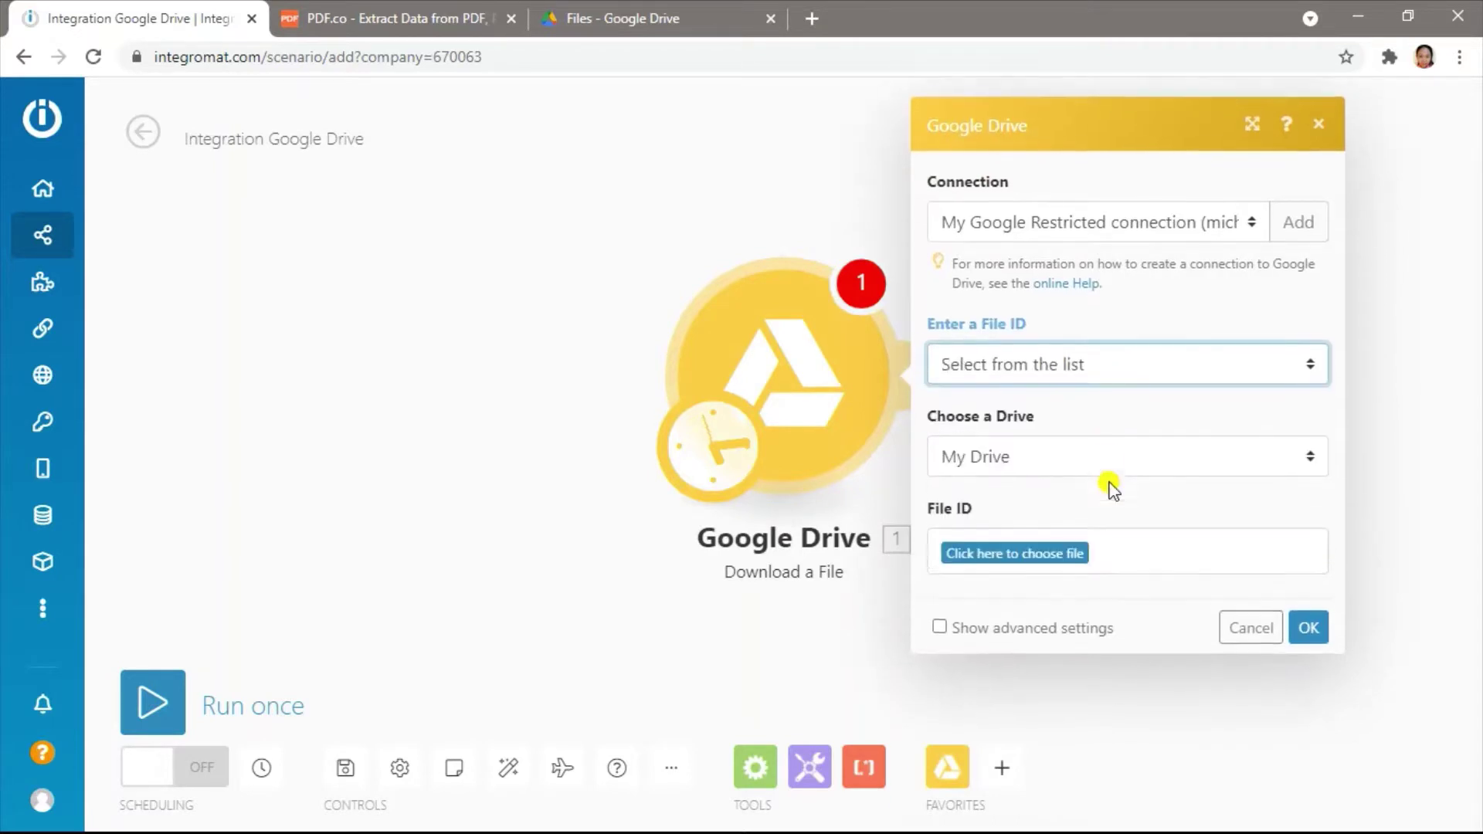
click(1057, 550)
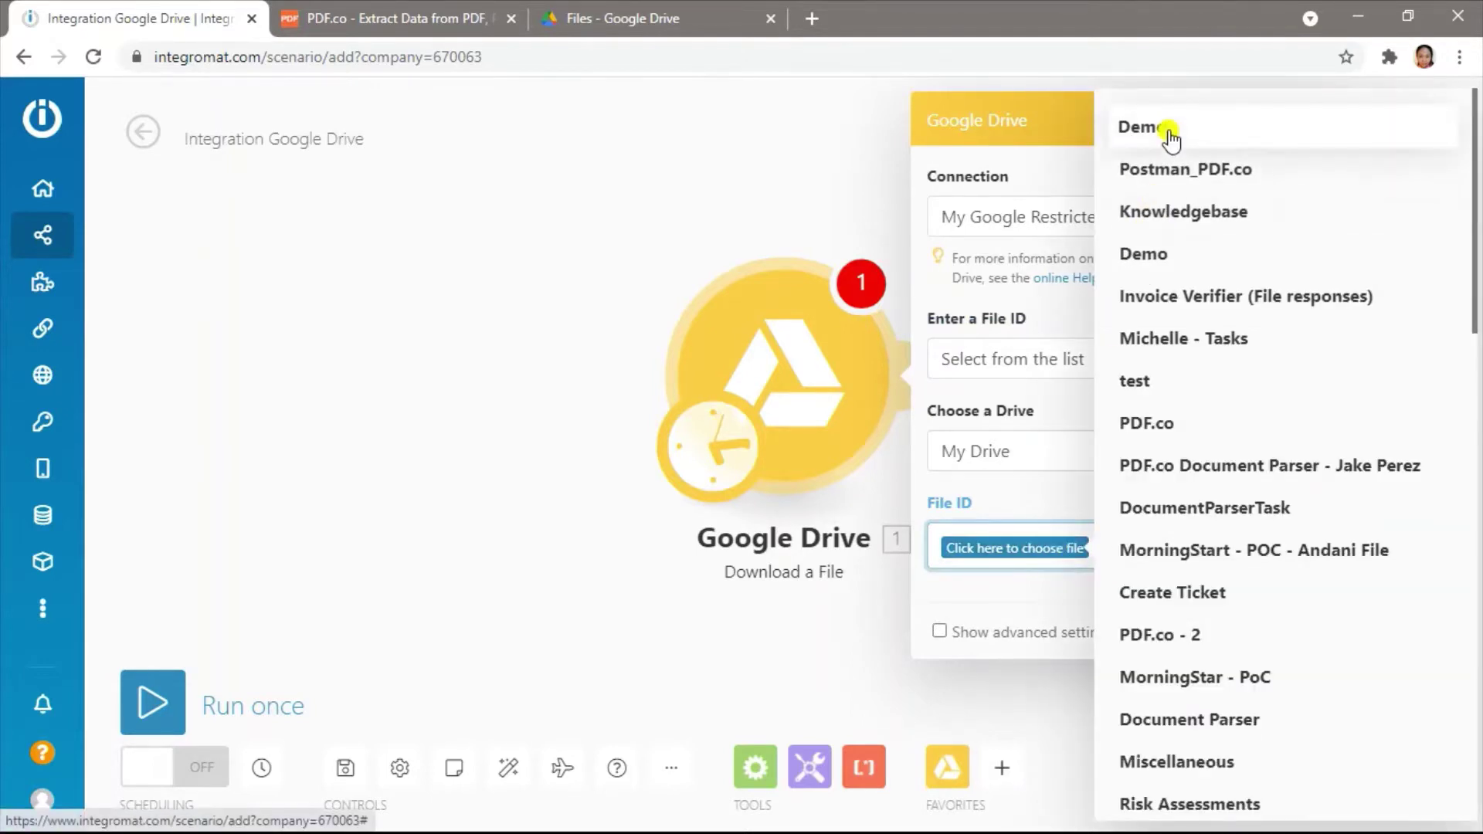
click(1168, 129)
click(1032, 546)
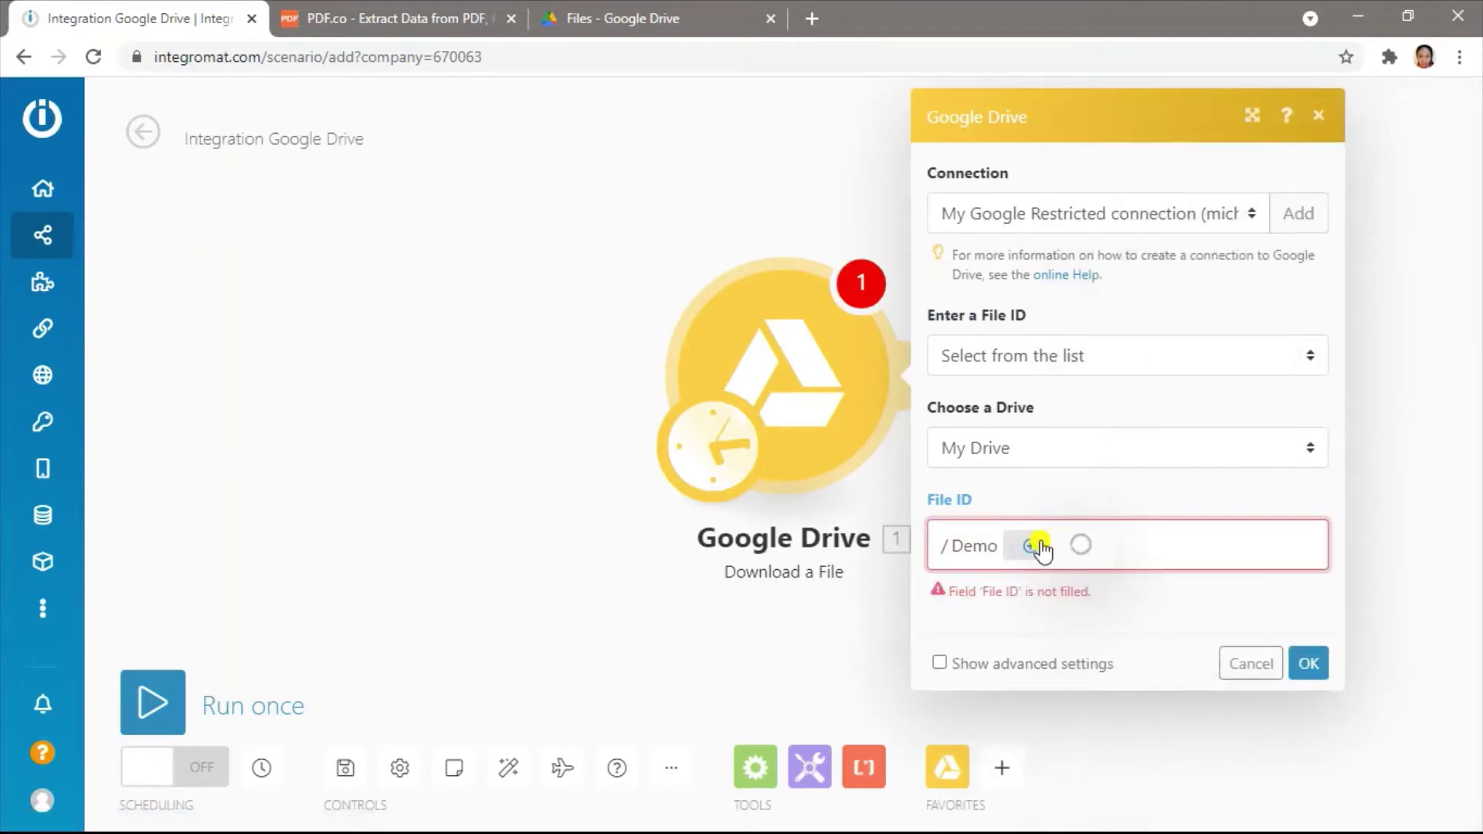
click(1119, 467)
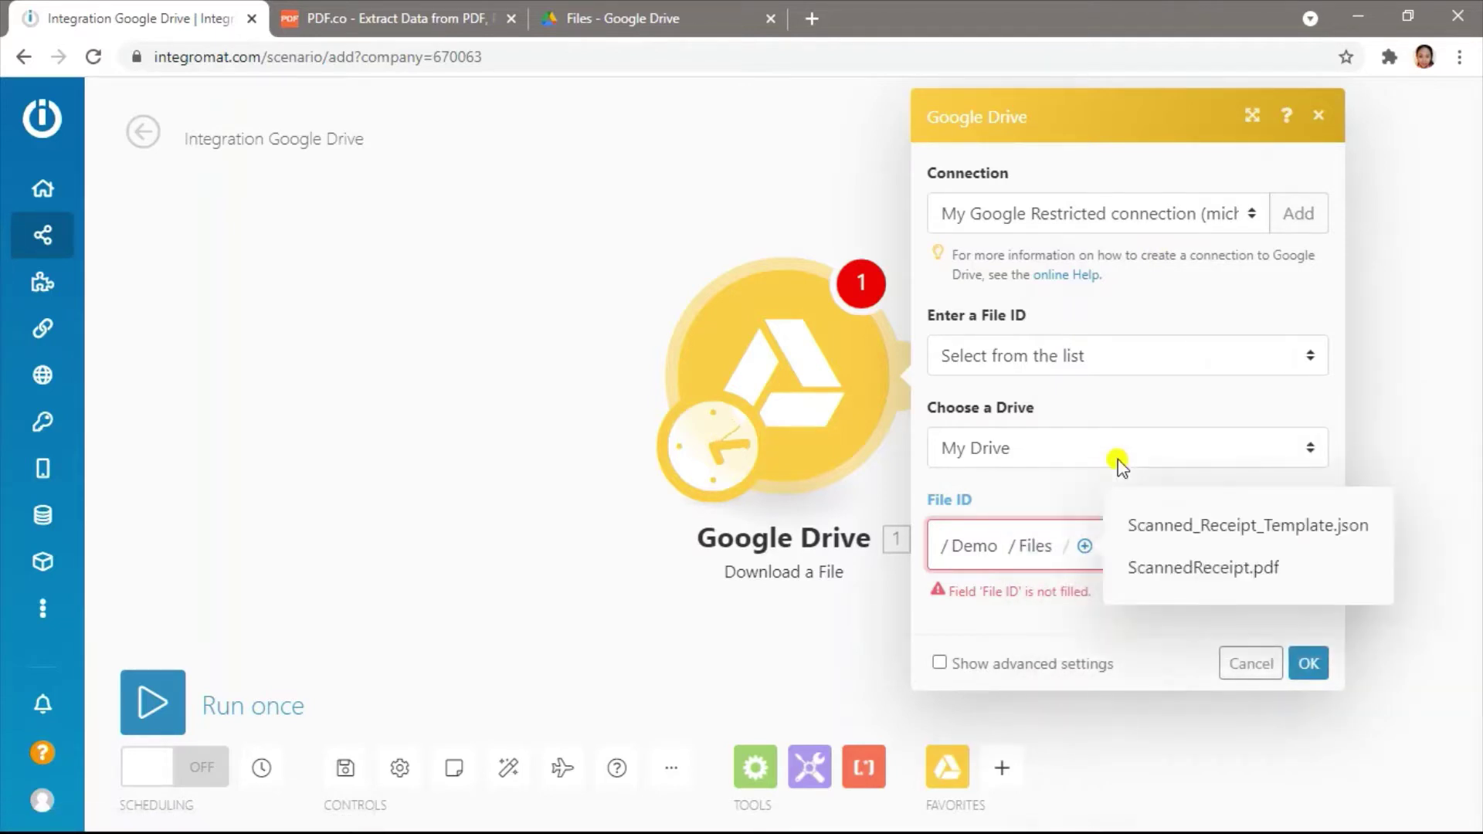
click(1165, 569)
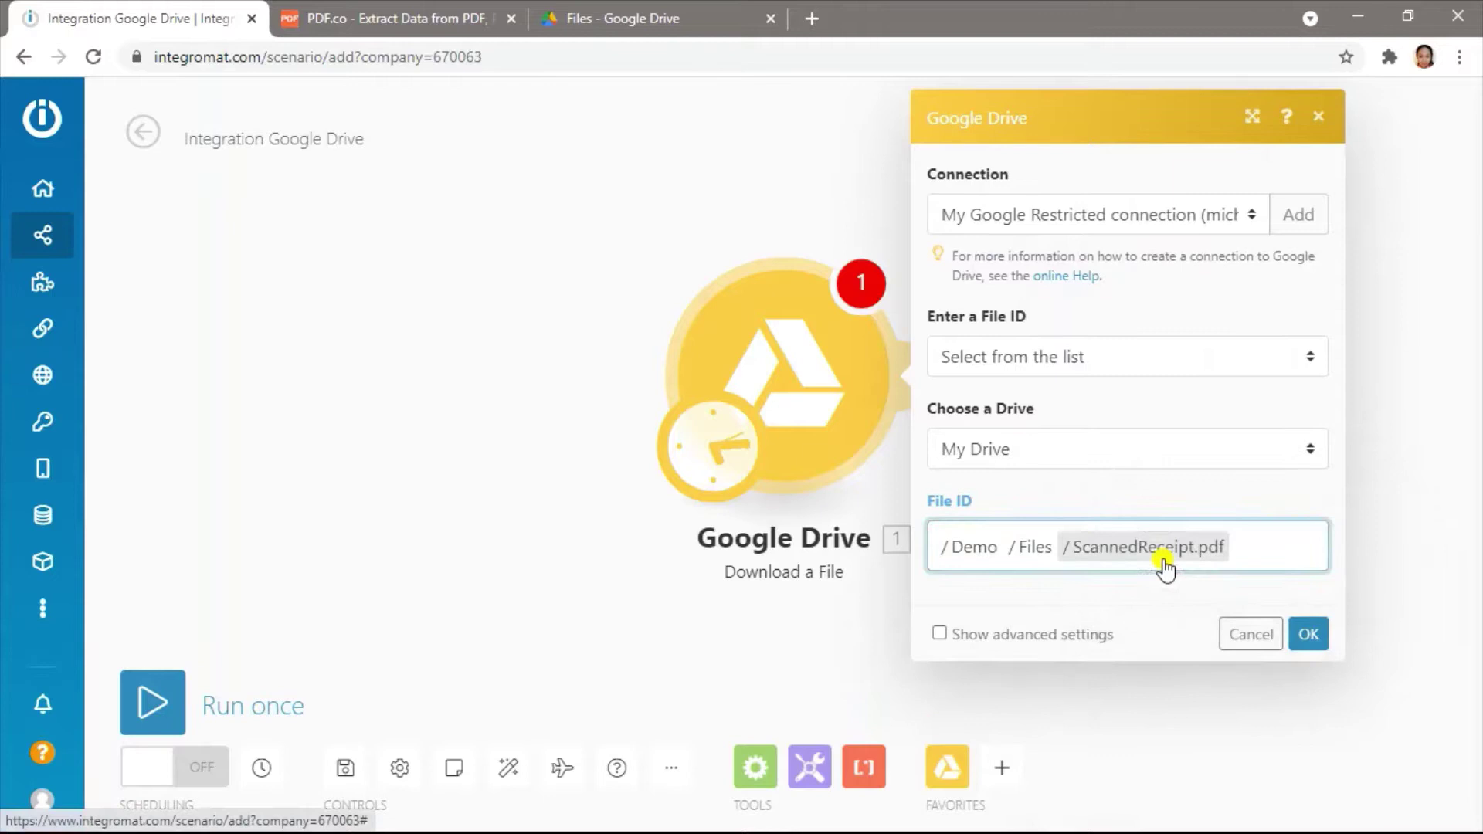
click(1311, 638)
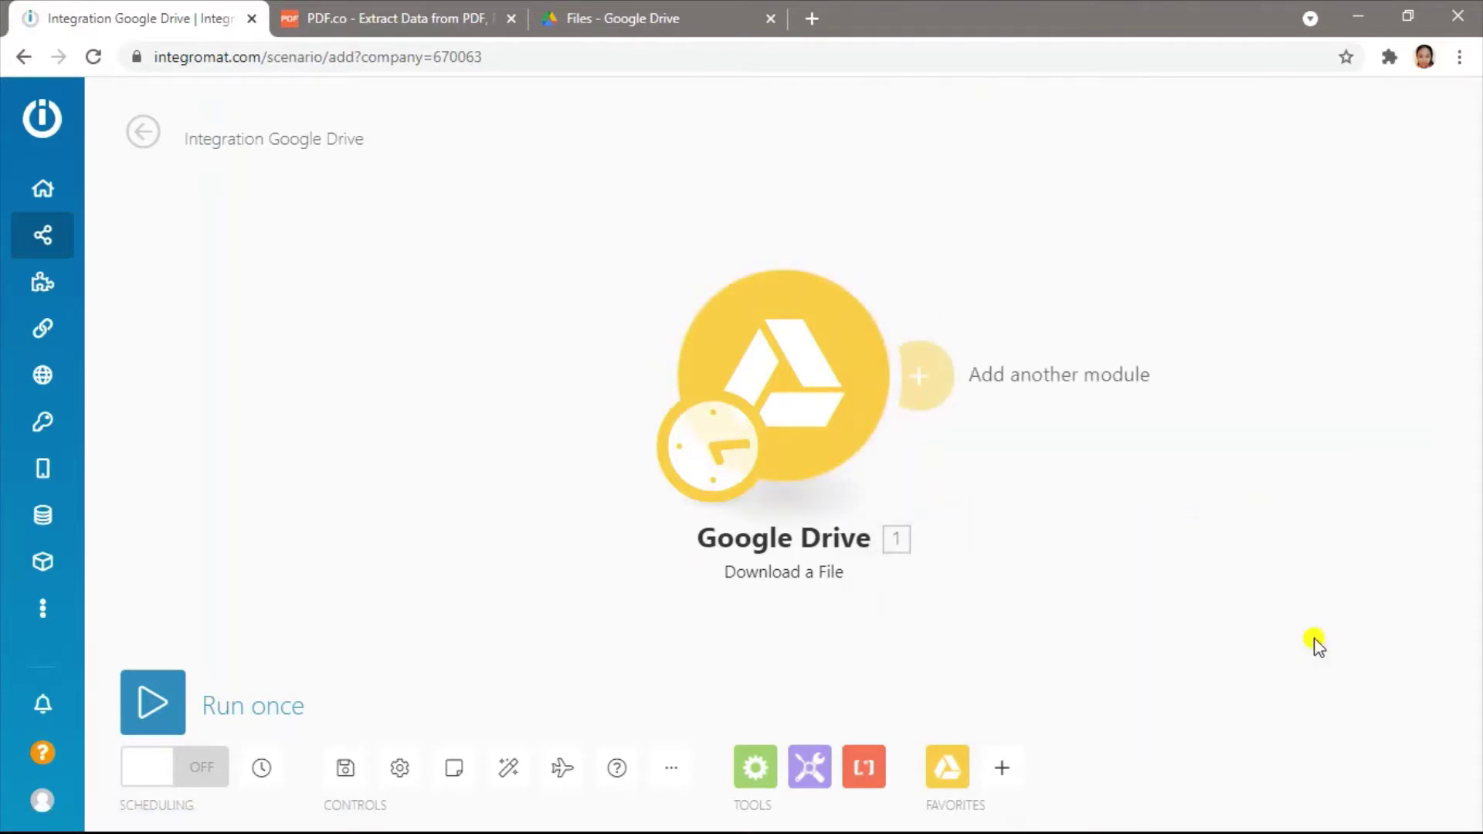
Run the scenario once and confirm the output bundle holds ScannedReceipt.pdf (application/pdf).
click(148, 700)
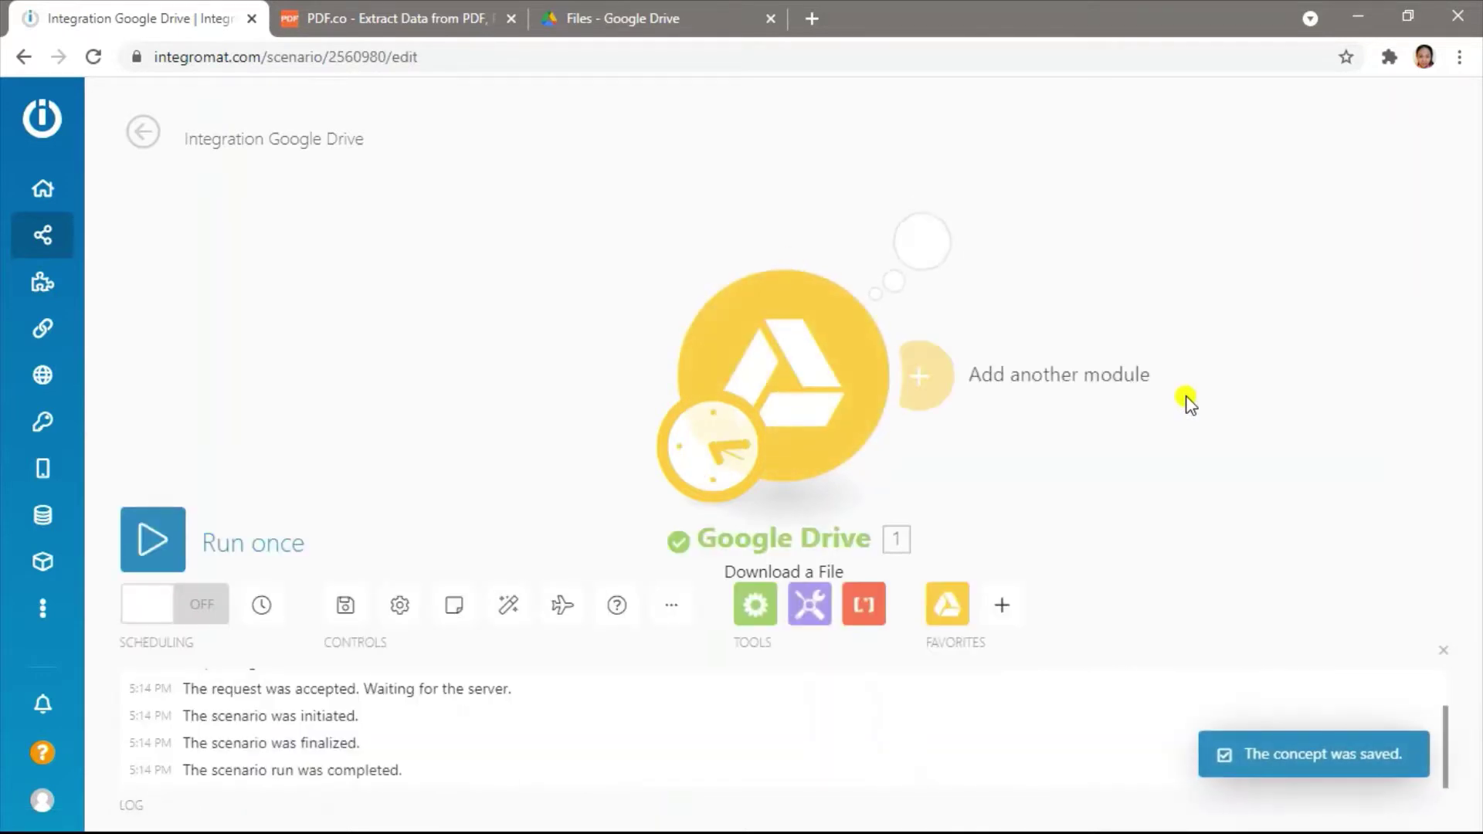
click(933, 255)
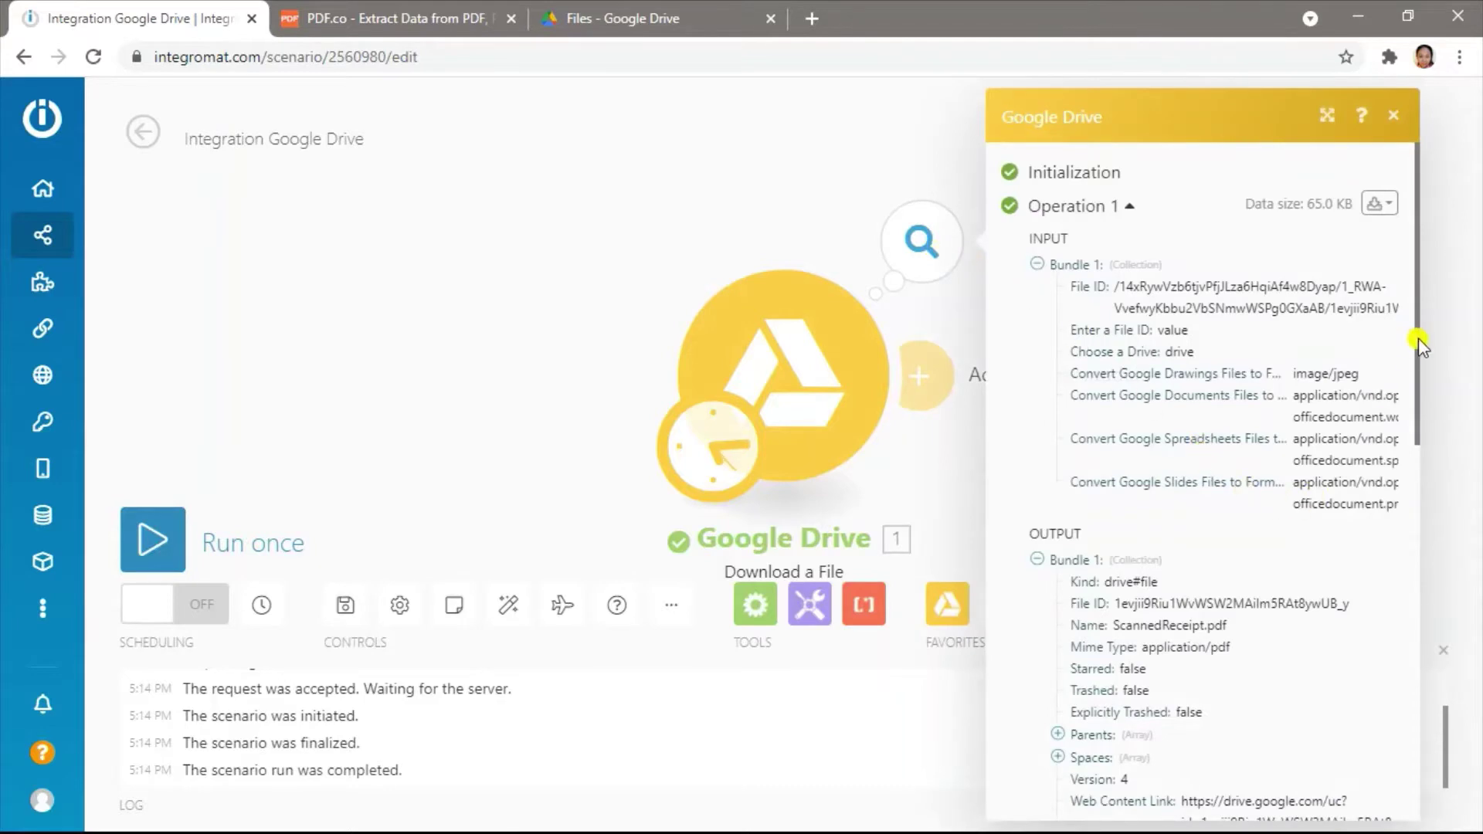
scroll(1419, 337, down, 4)
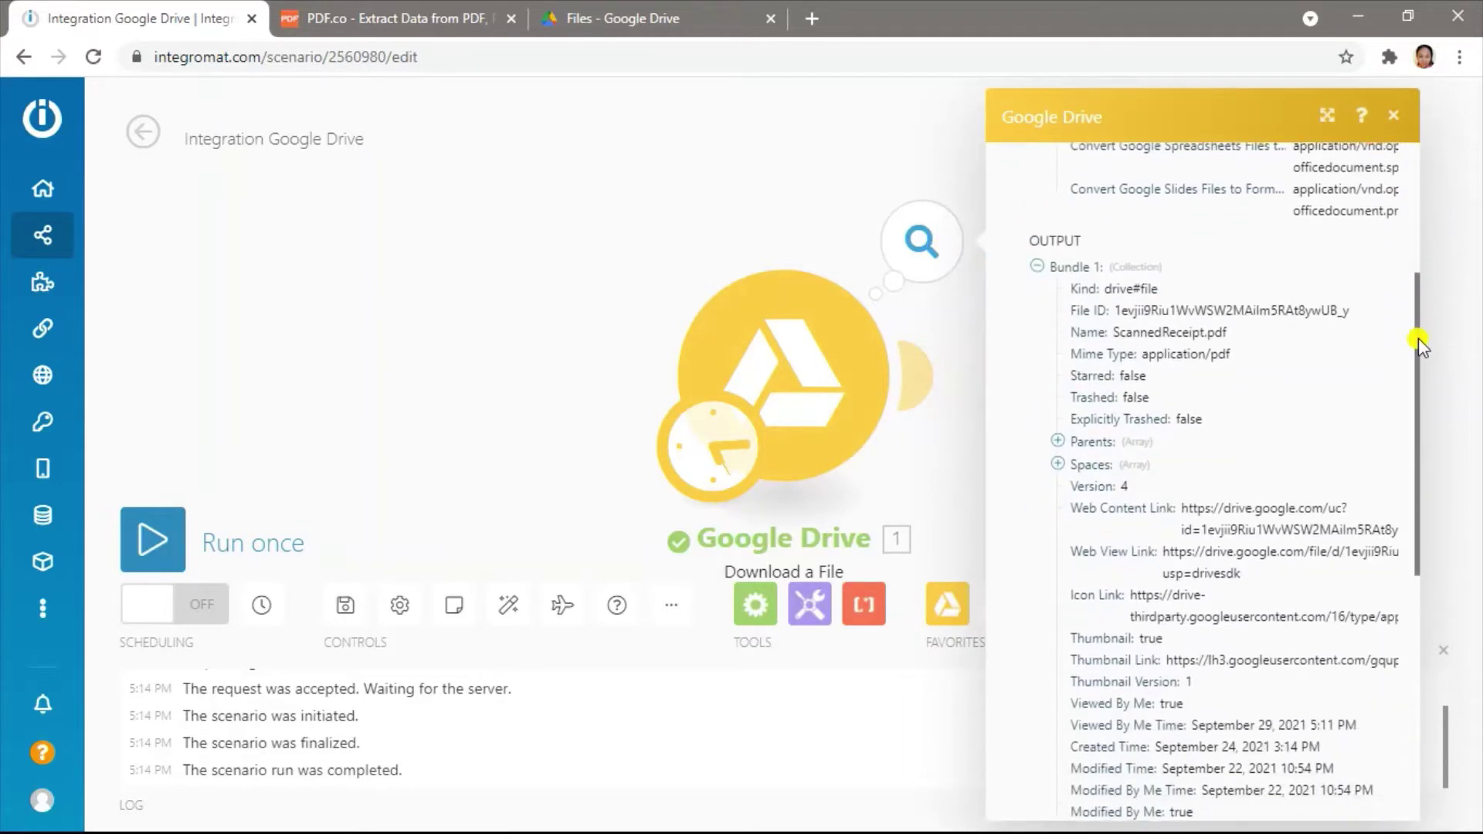
scroll(1418, 337, down, 1)
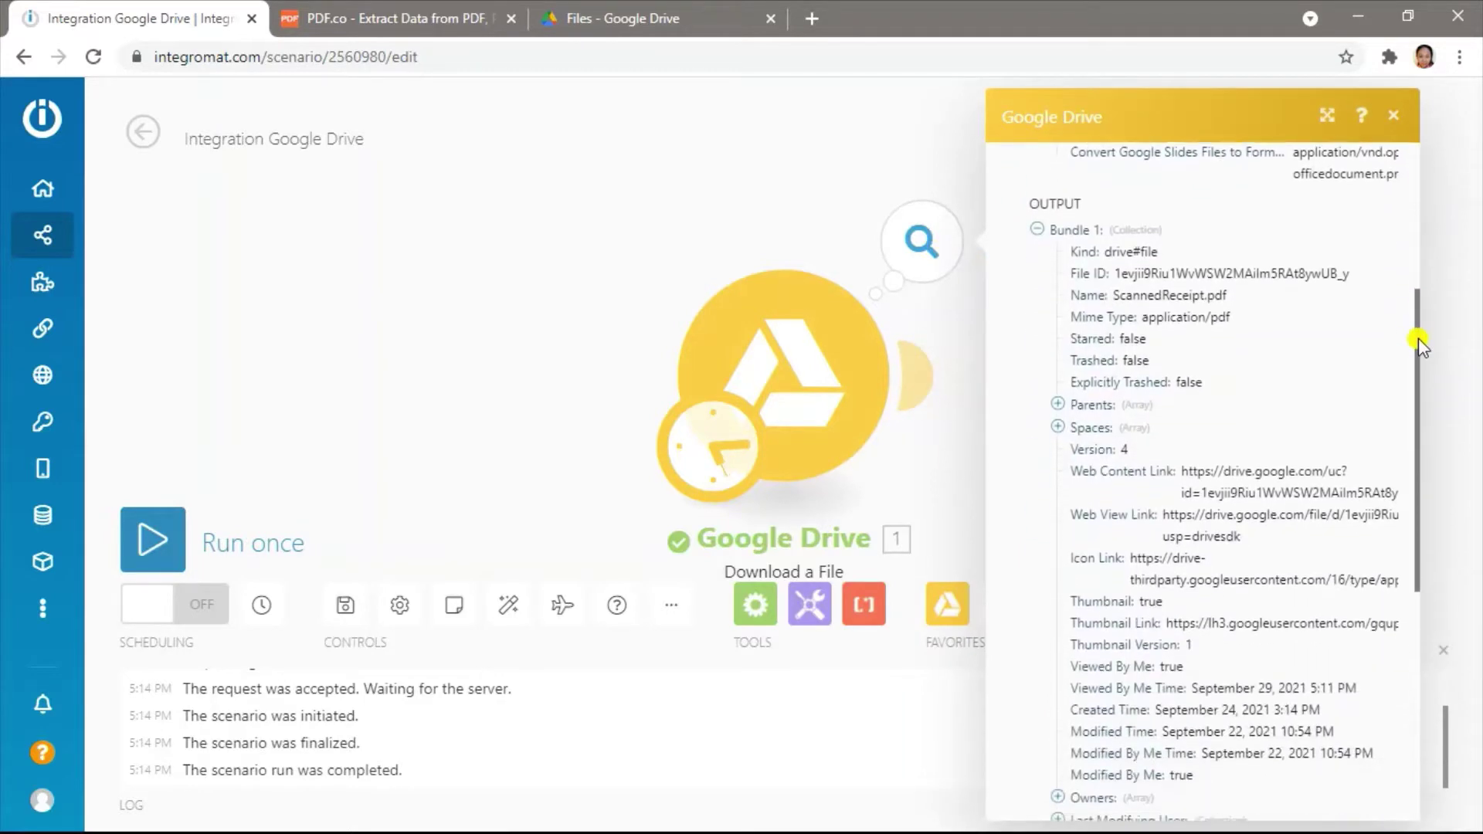
click(1395, 117)
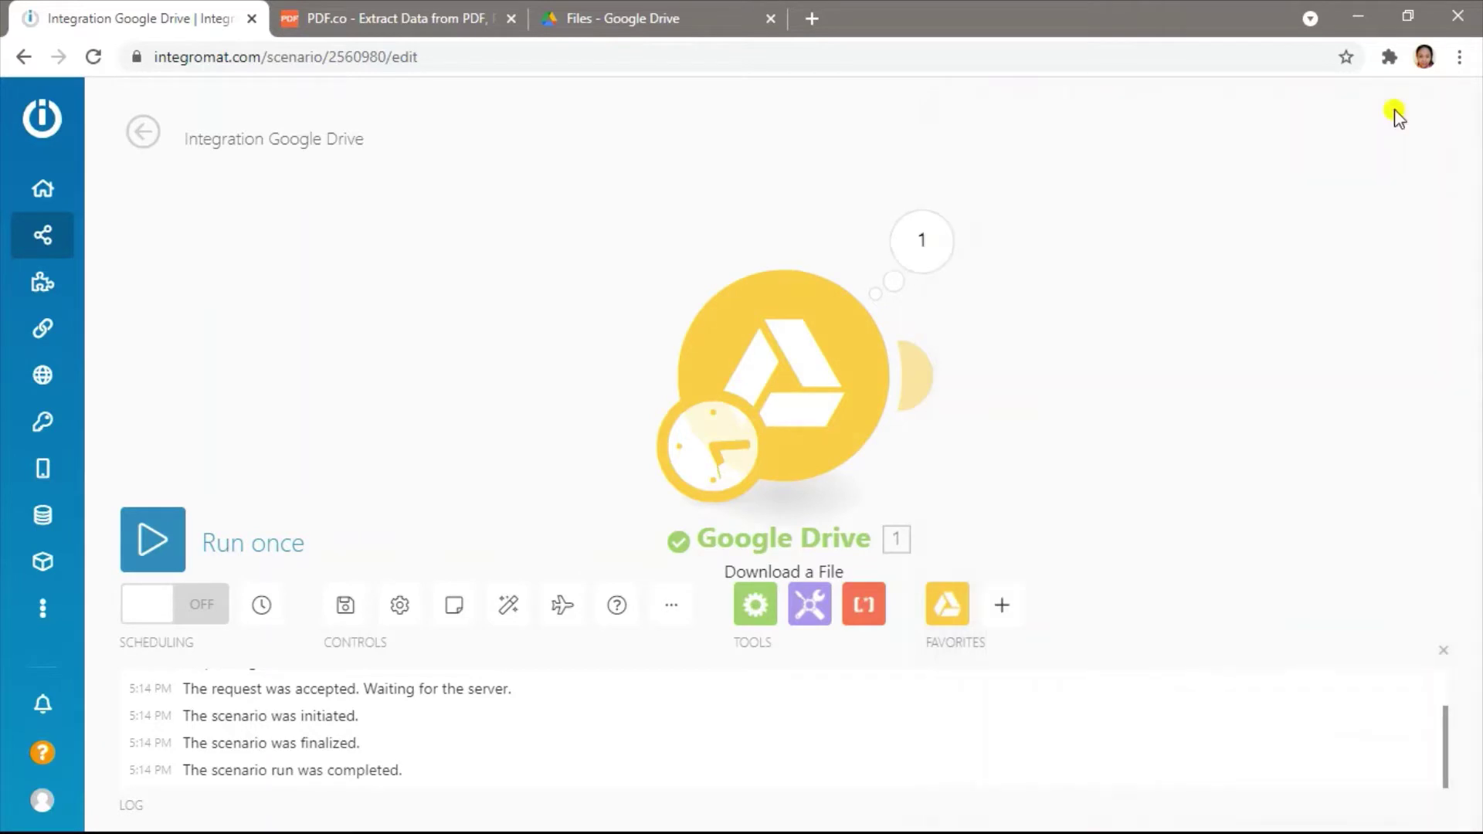
Add PDF.co's Parse a Document module after the Google Drive module.
click(925, 380)
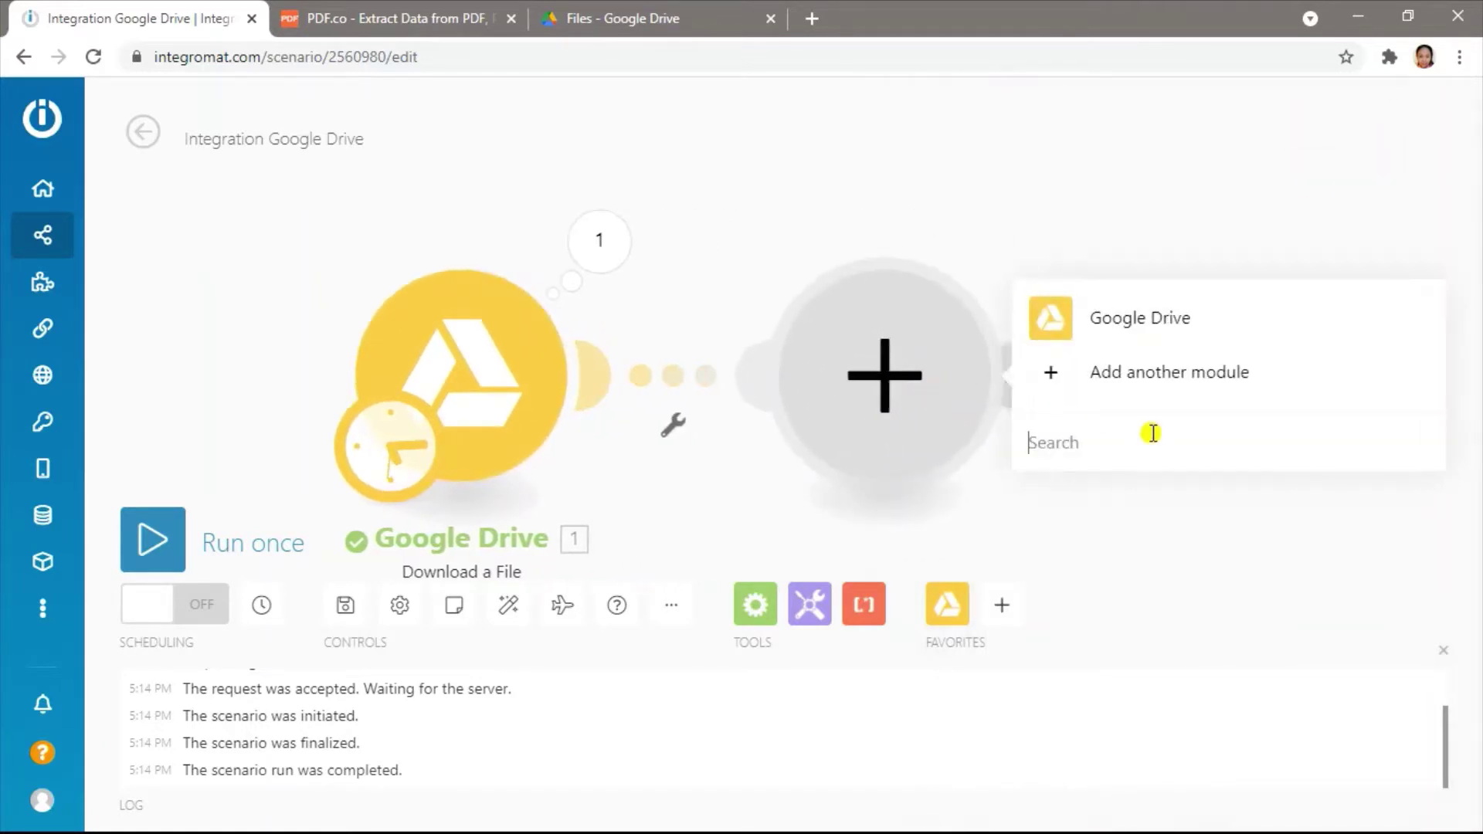
click(1152, 433)
text(pdf.co)
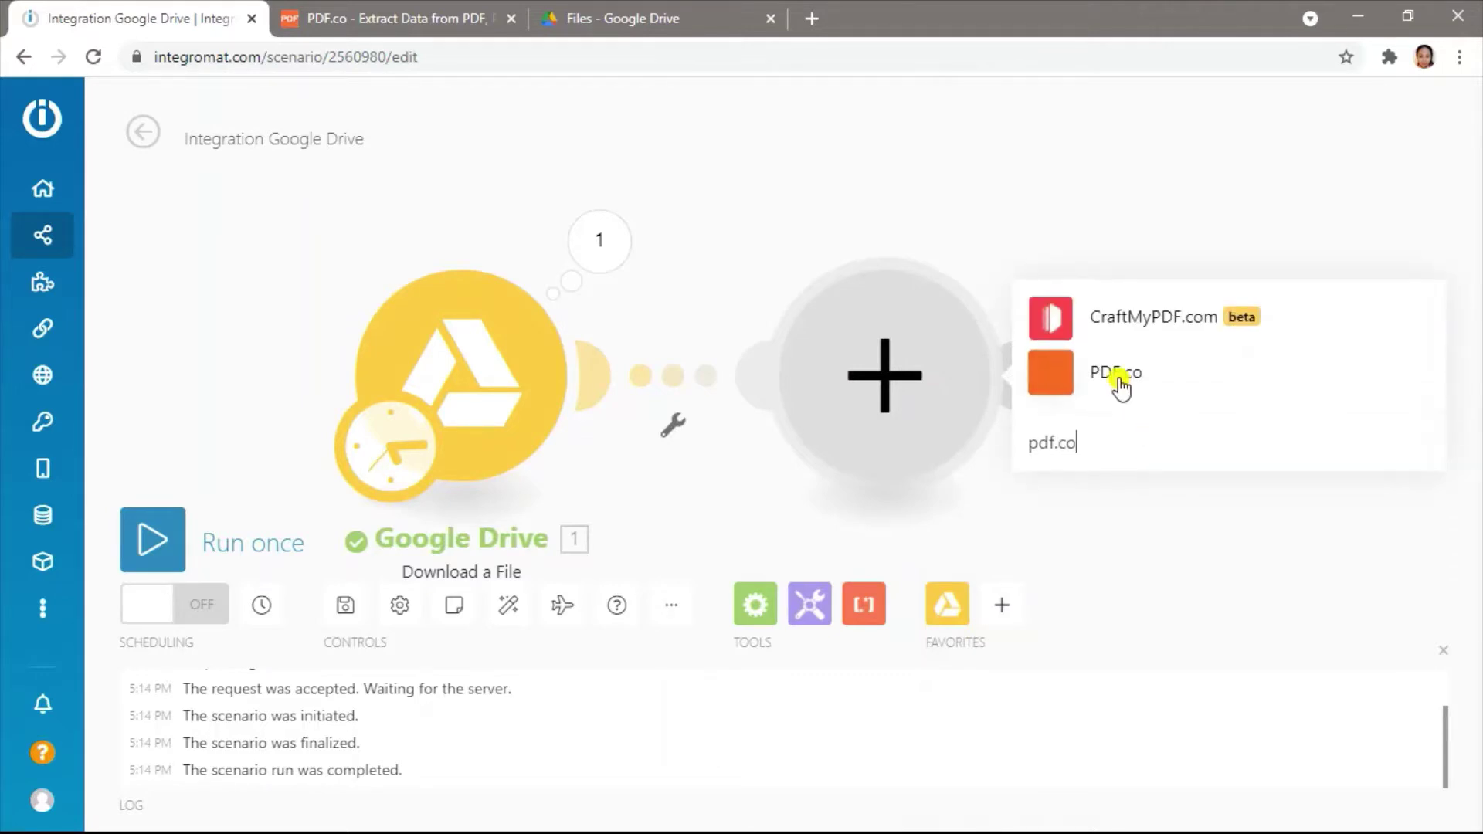
click(1119, 378)
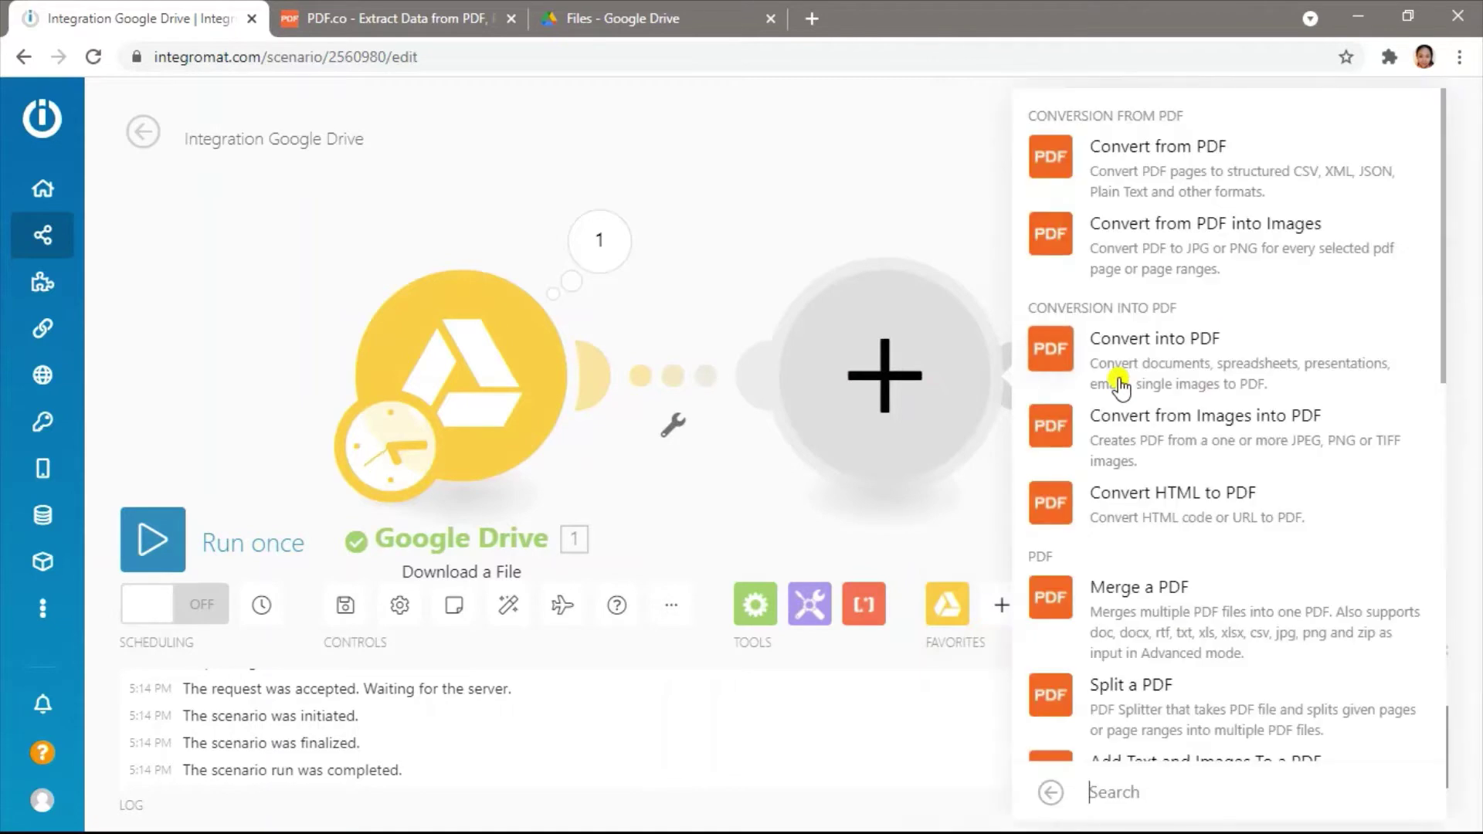
scroll(1215, 506, down, 3)
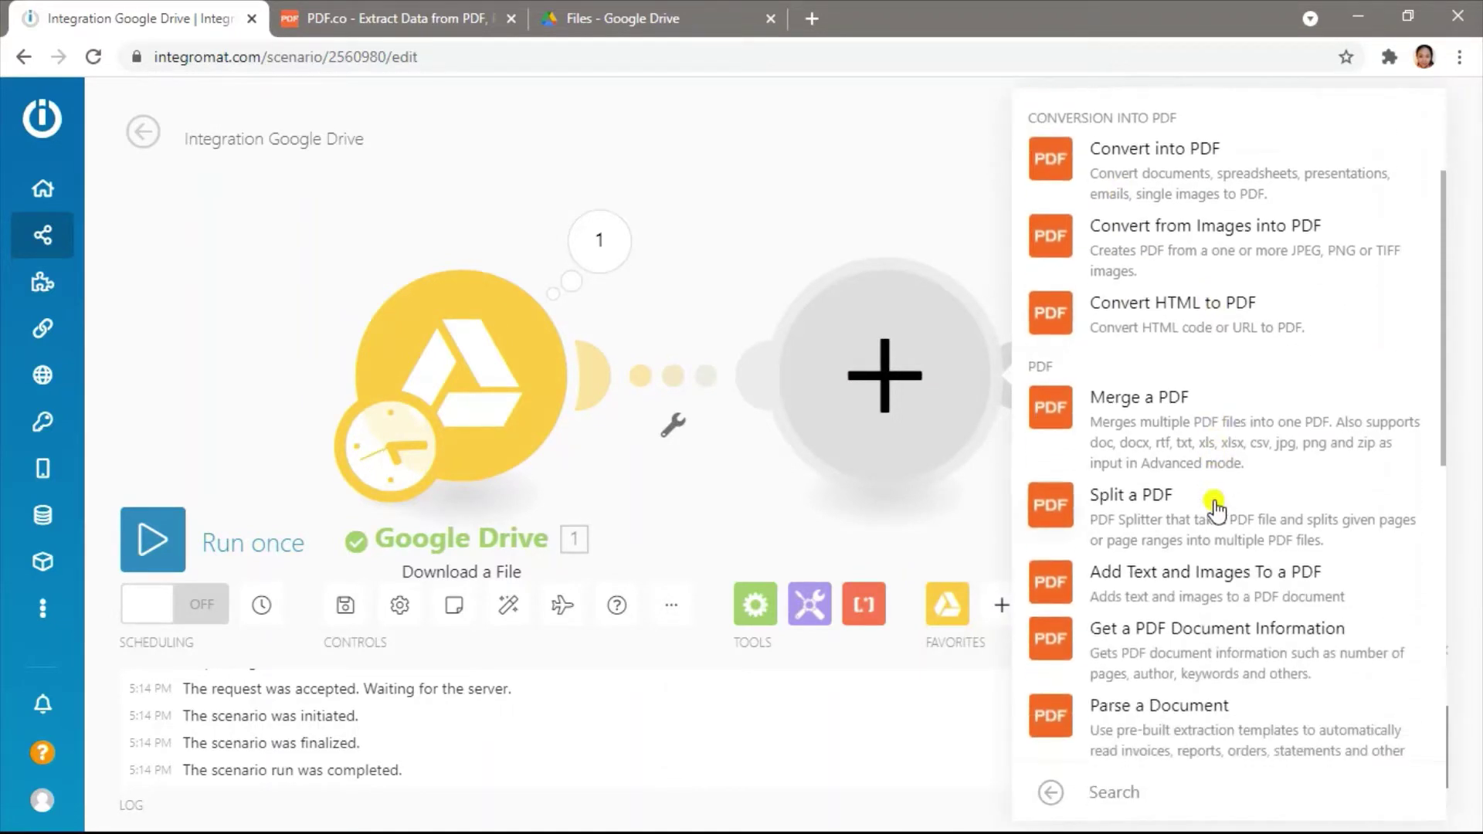
scroll(1215, 506, down, 4)
click(1151, 495)
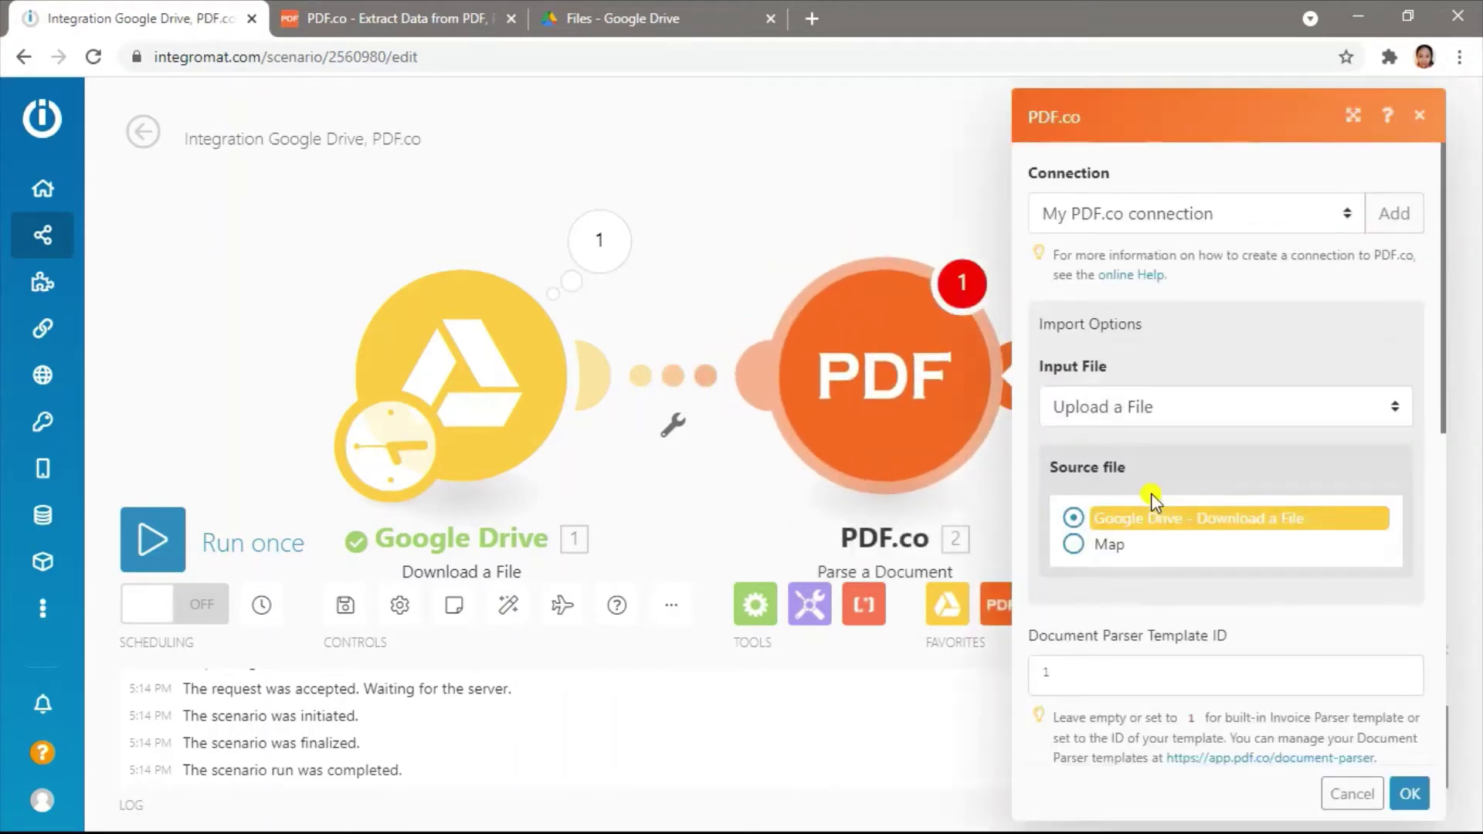
scroll(1151, 495, down, 2)
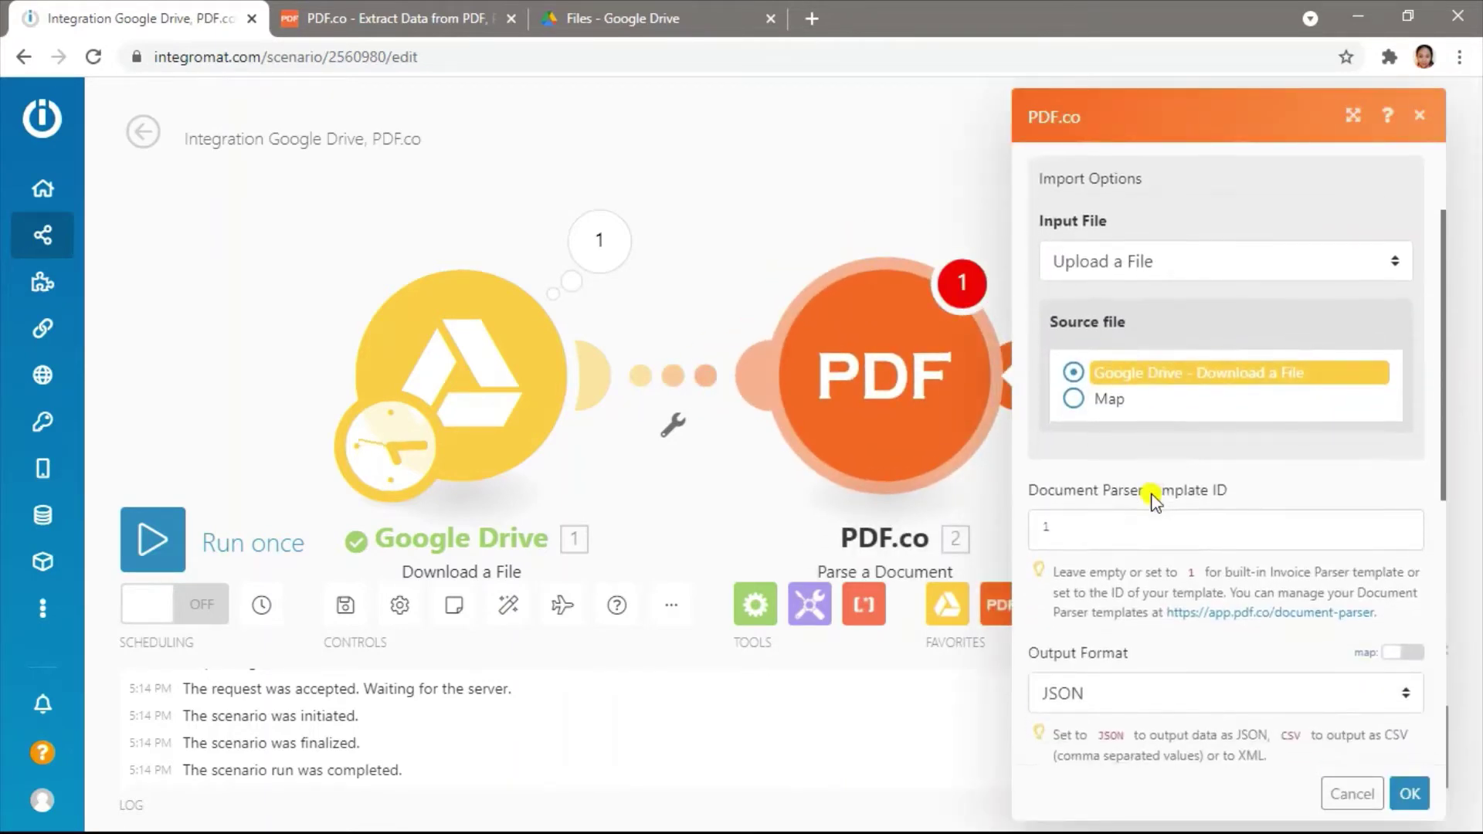
Open PDF.co's Document Parser template list to find Receipt_Template's ID 1579.
click(461, 10)
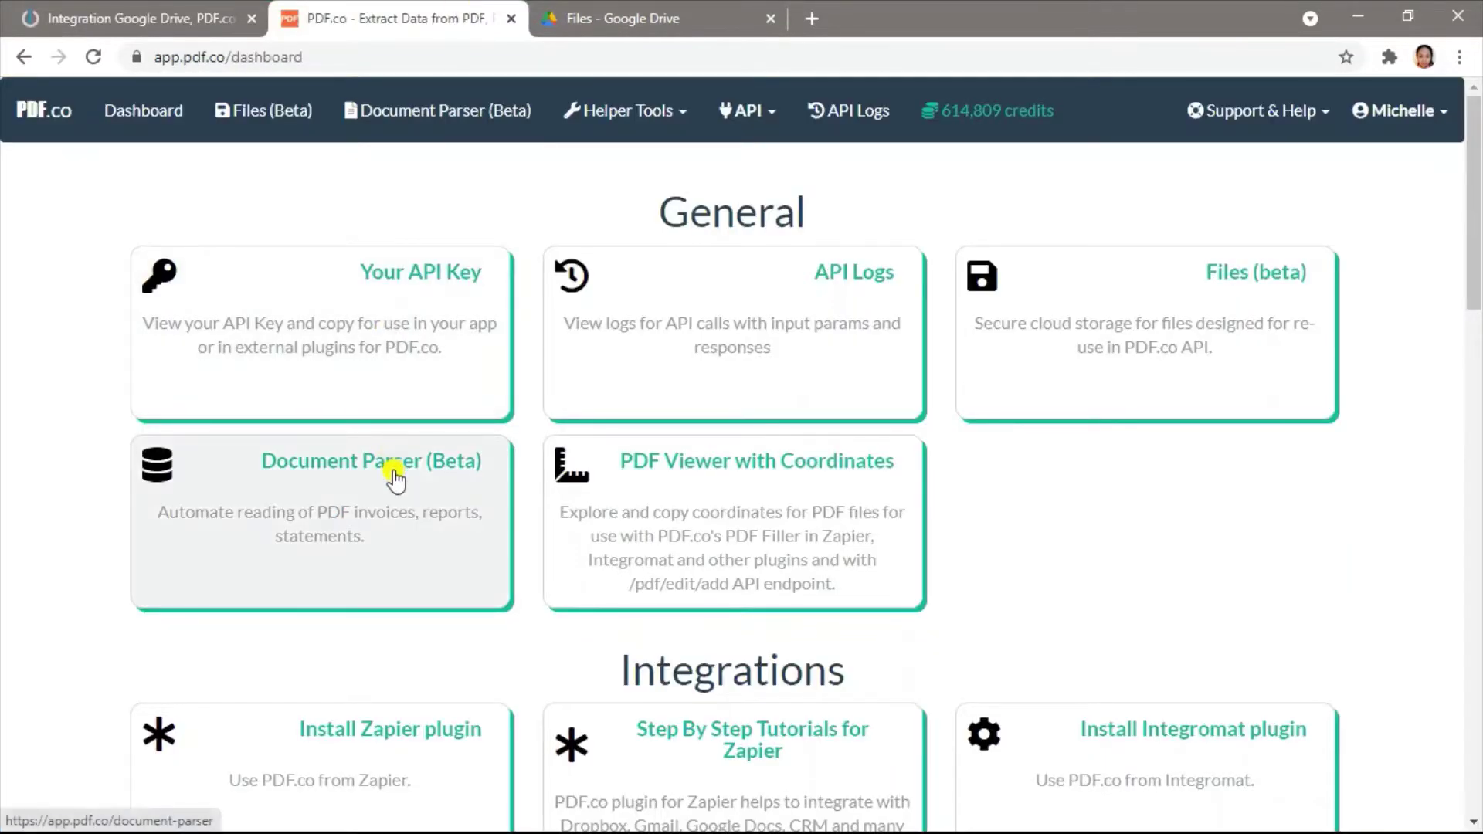
click(393, 473)
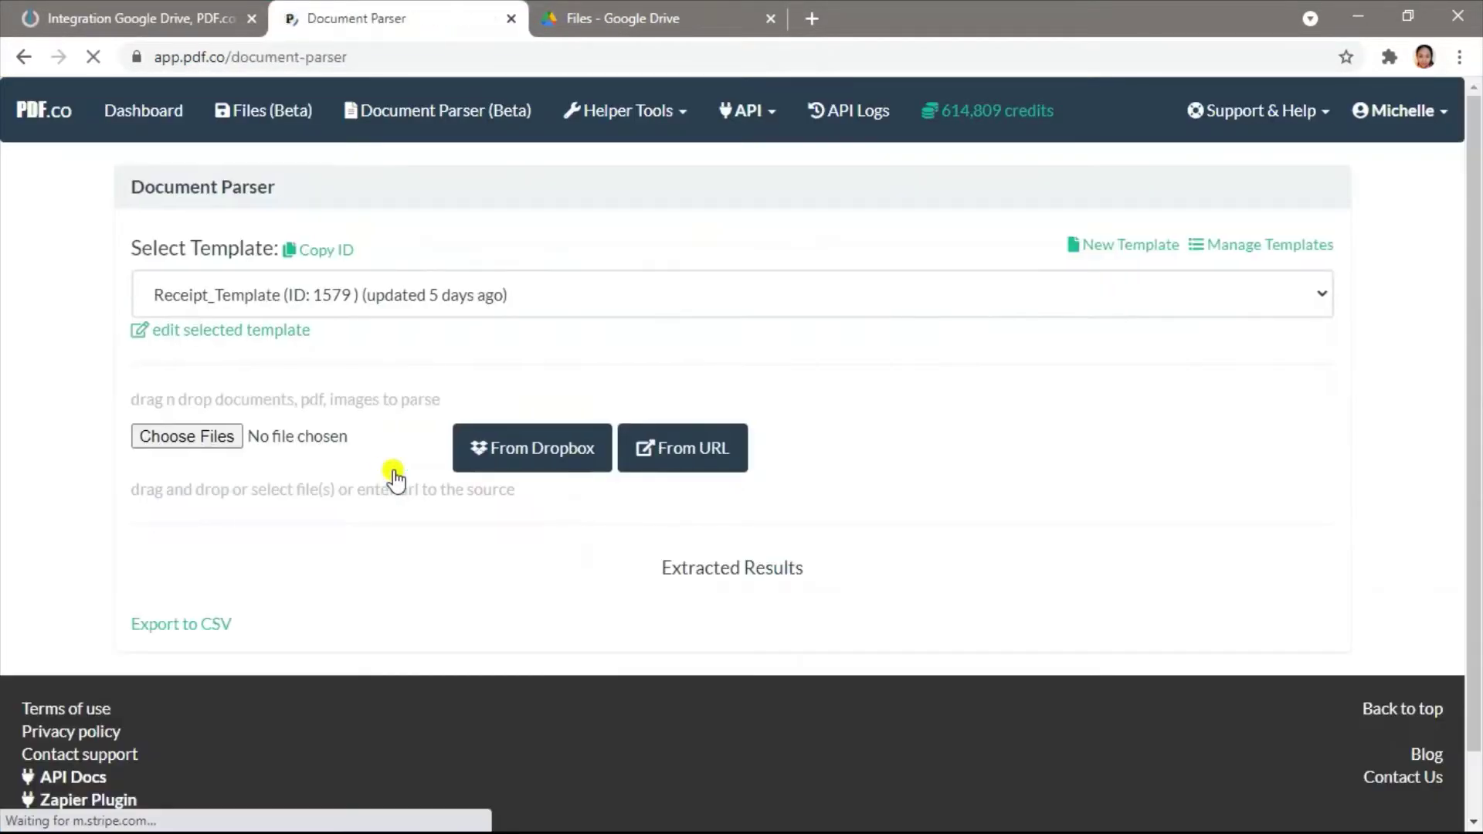
click(1275, 249)
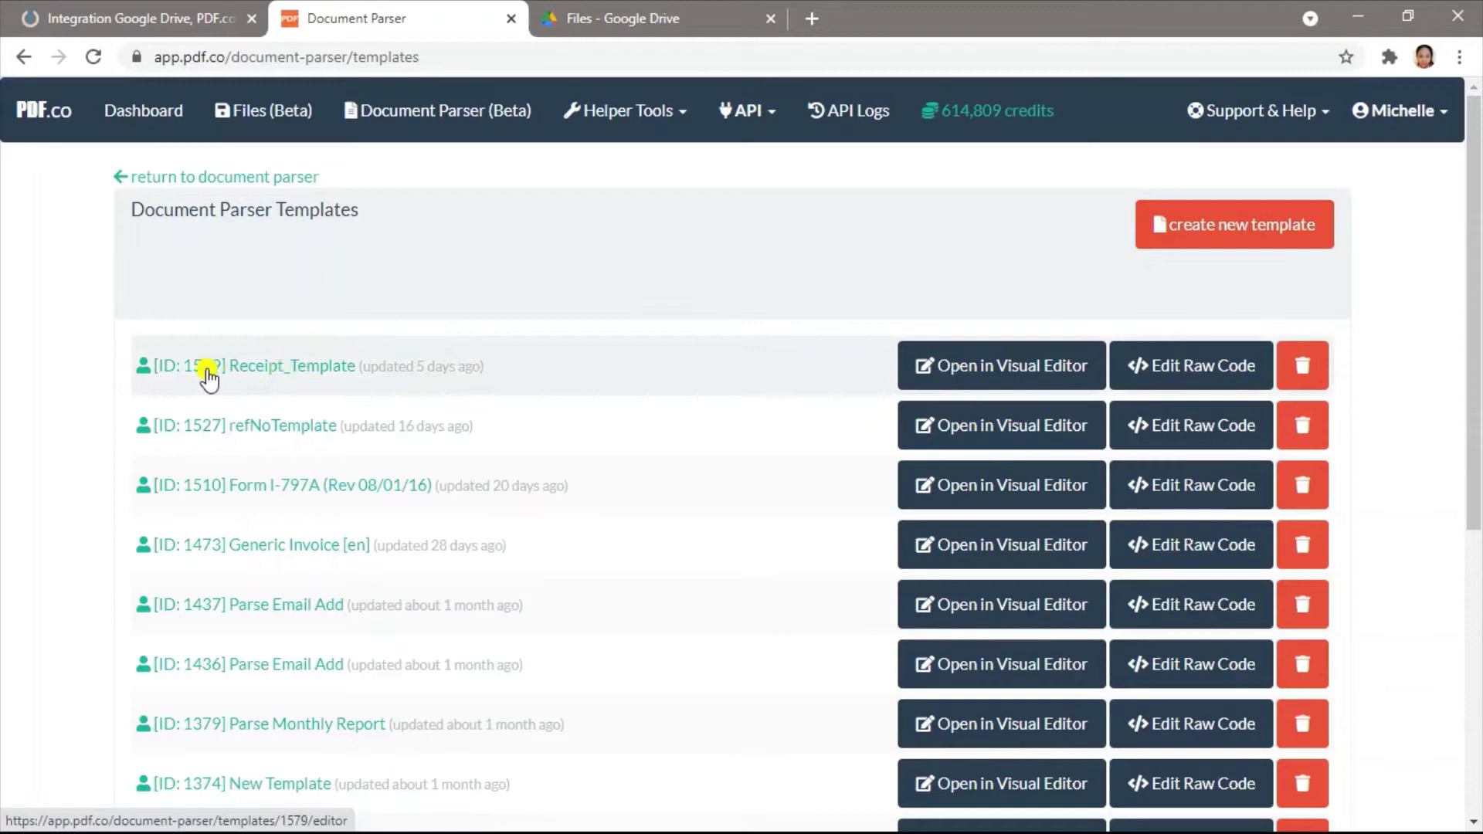
Give the PDF.co module template ID 1579, set Async to false, and save it.
click(128, 17)
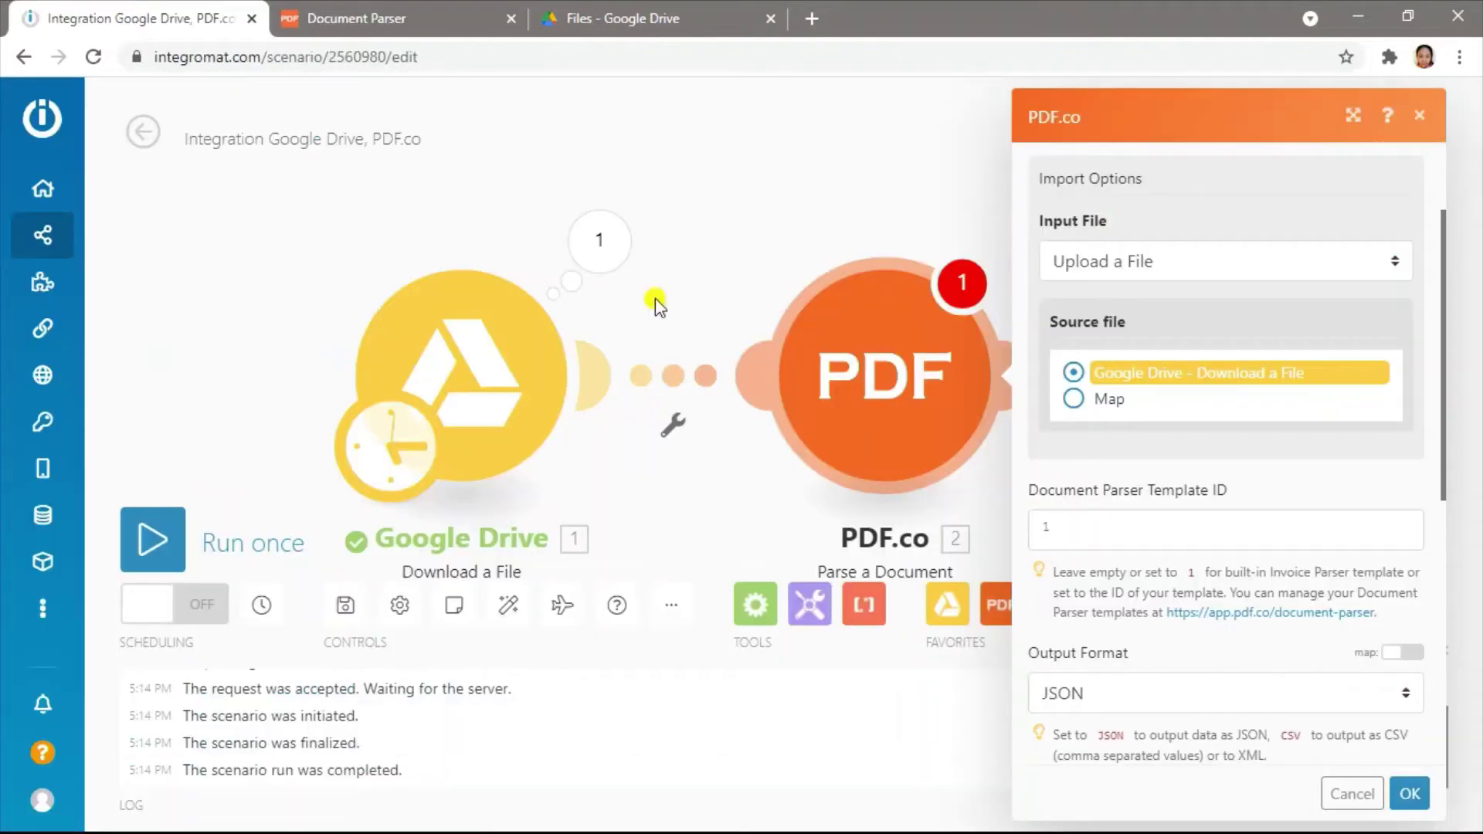
click(1150, 533)
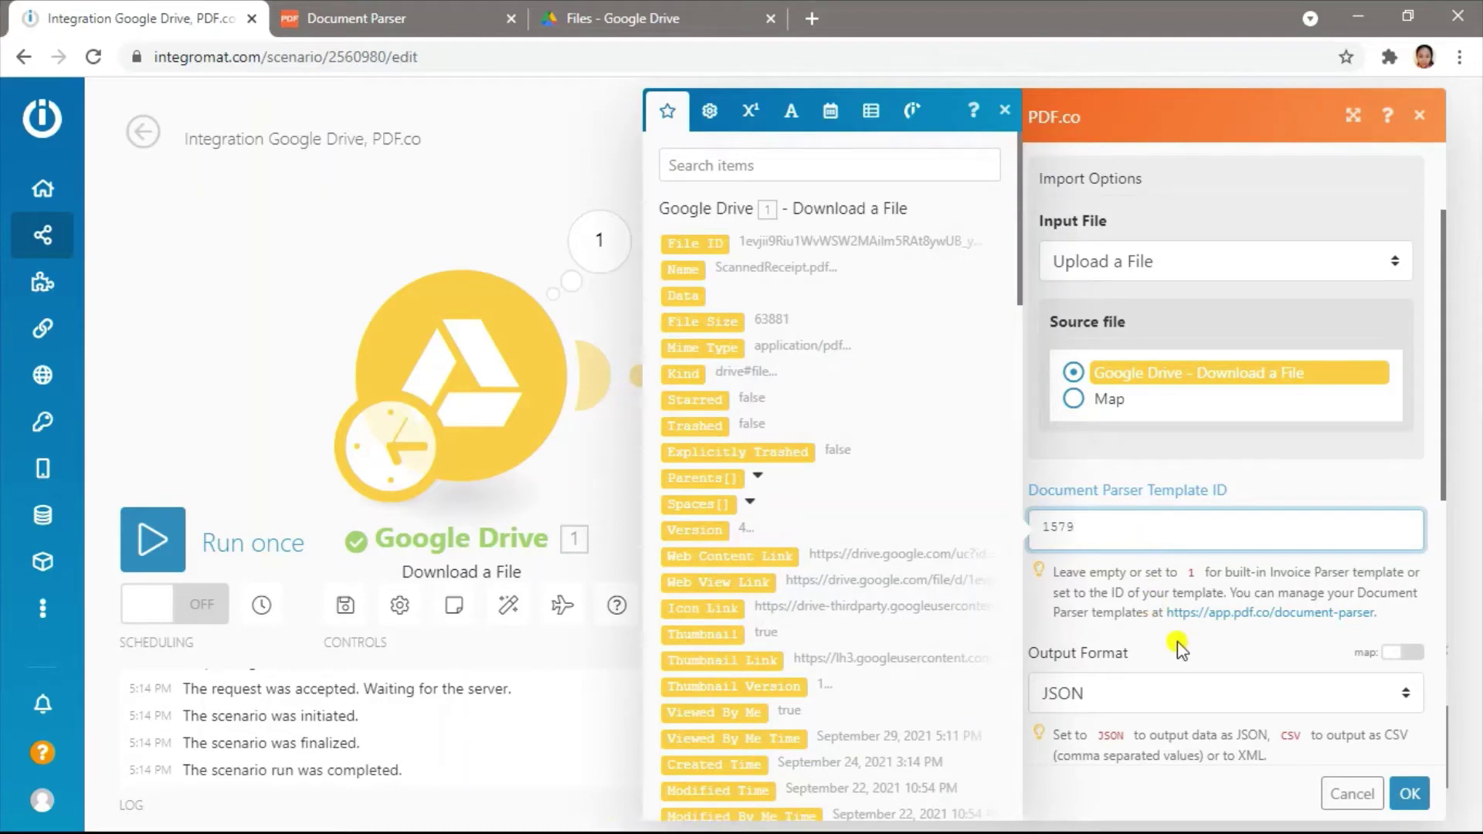
scroll(1188, 649, down, 5)
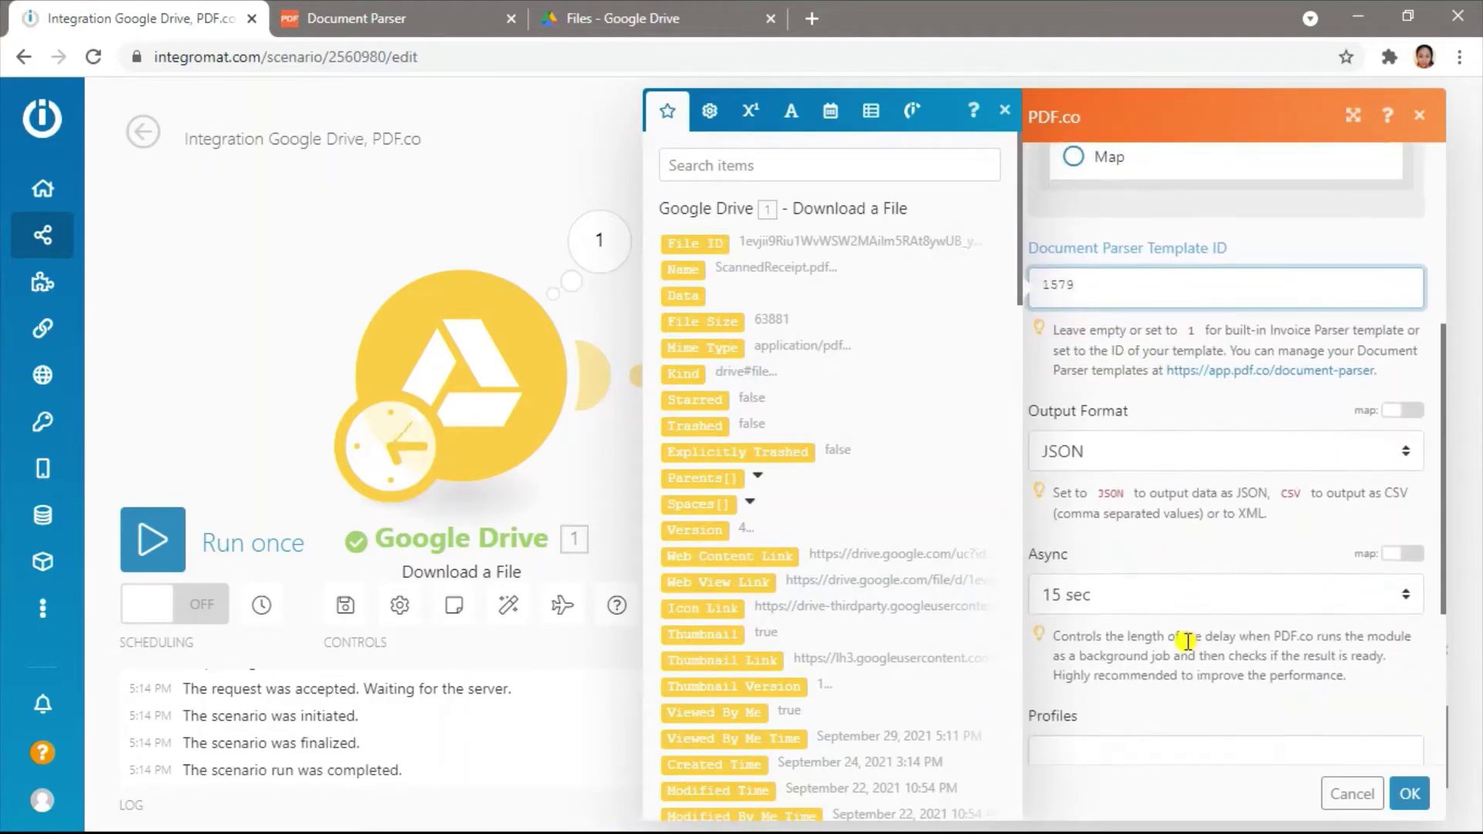
click(1300, 456)
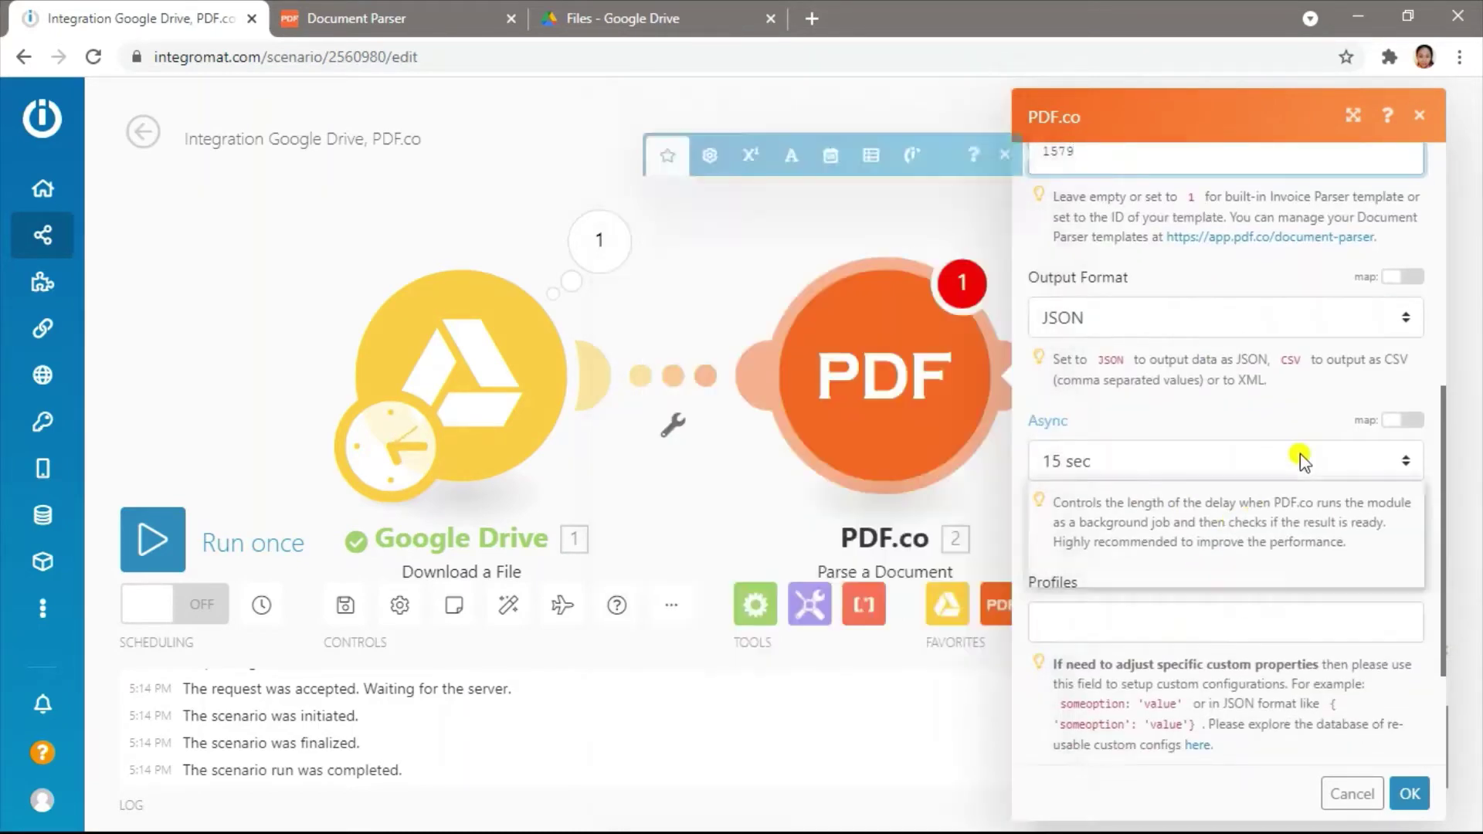
click(1261, 571)
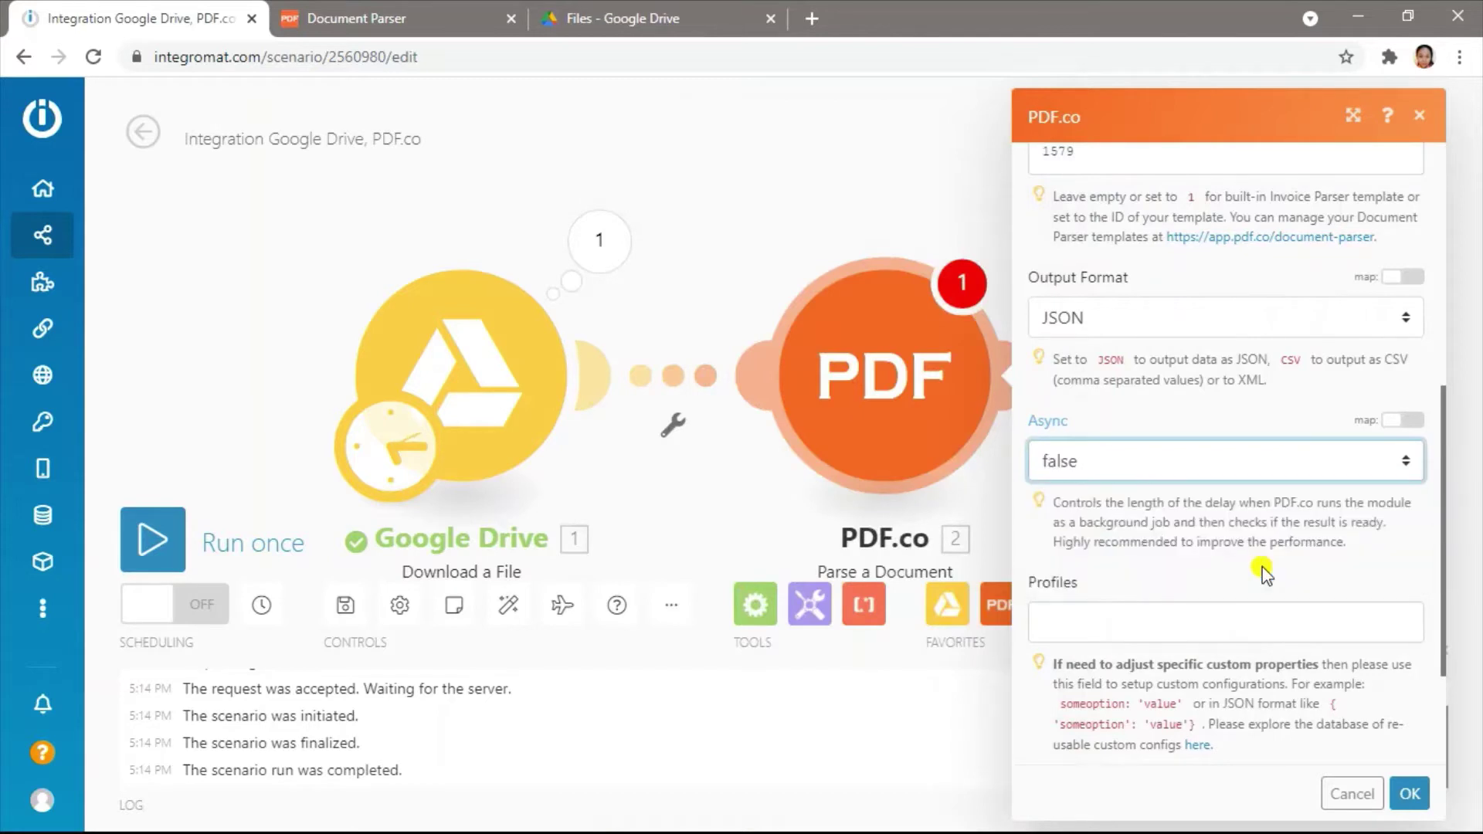
scroll(1330, 688, down, 2)
scroll(1330, 690, down, 1)
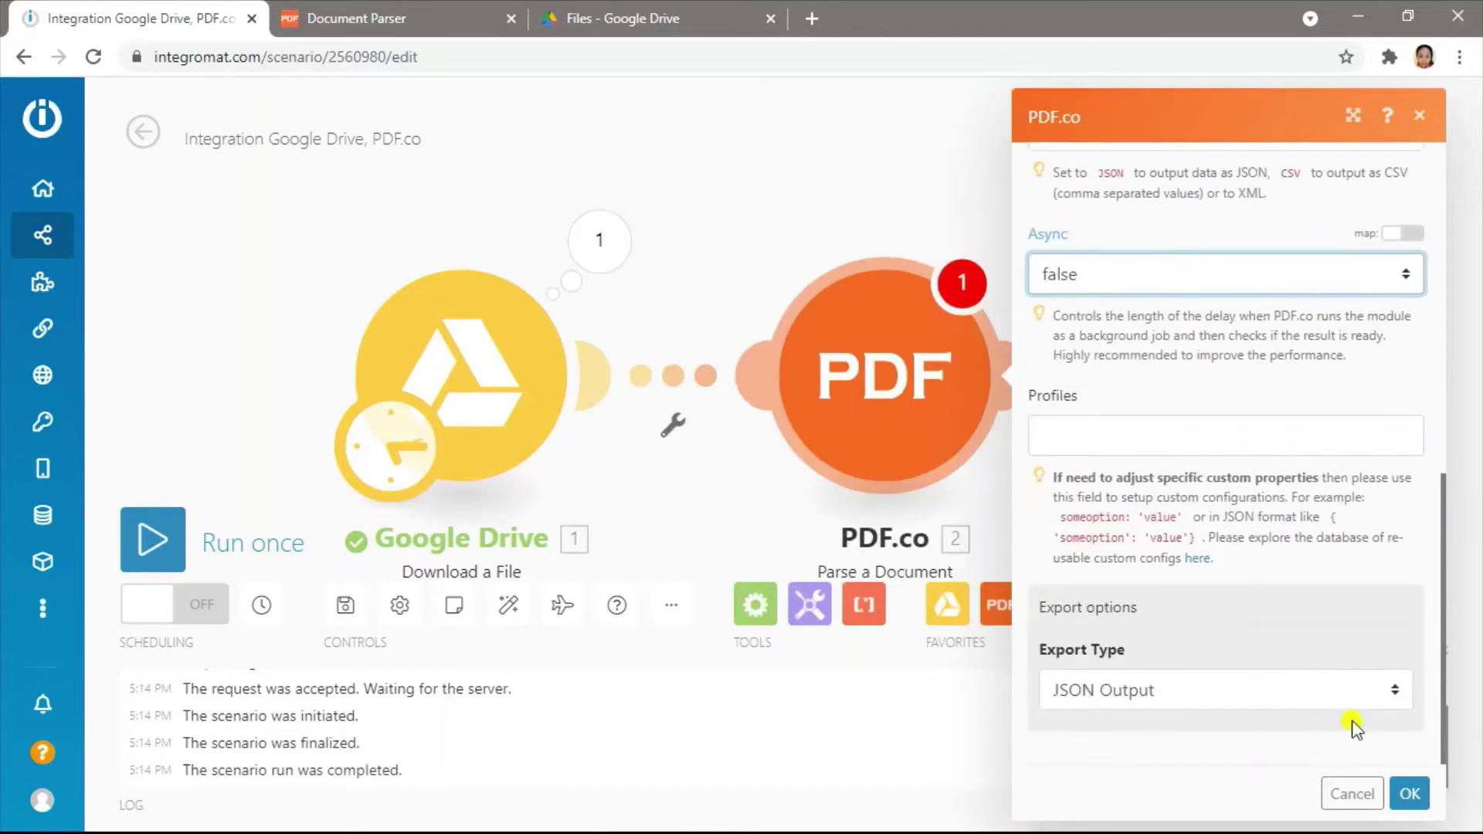
click(1410, 796)
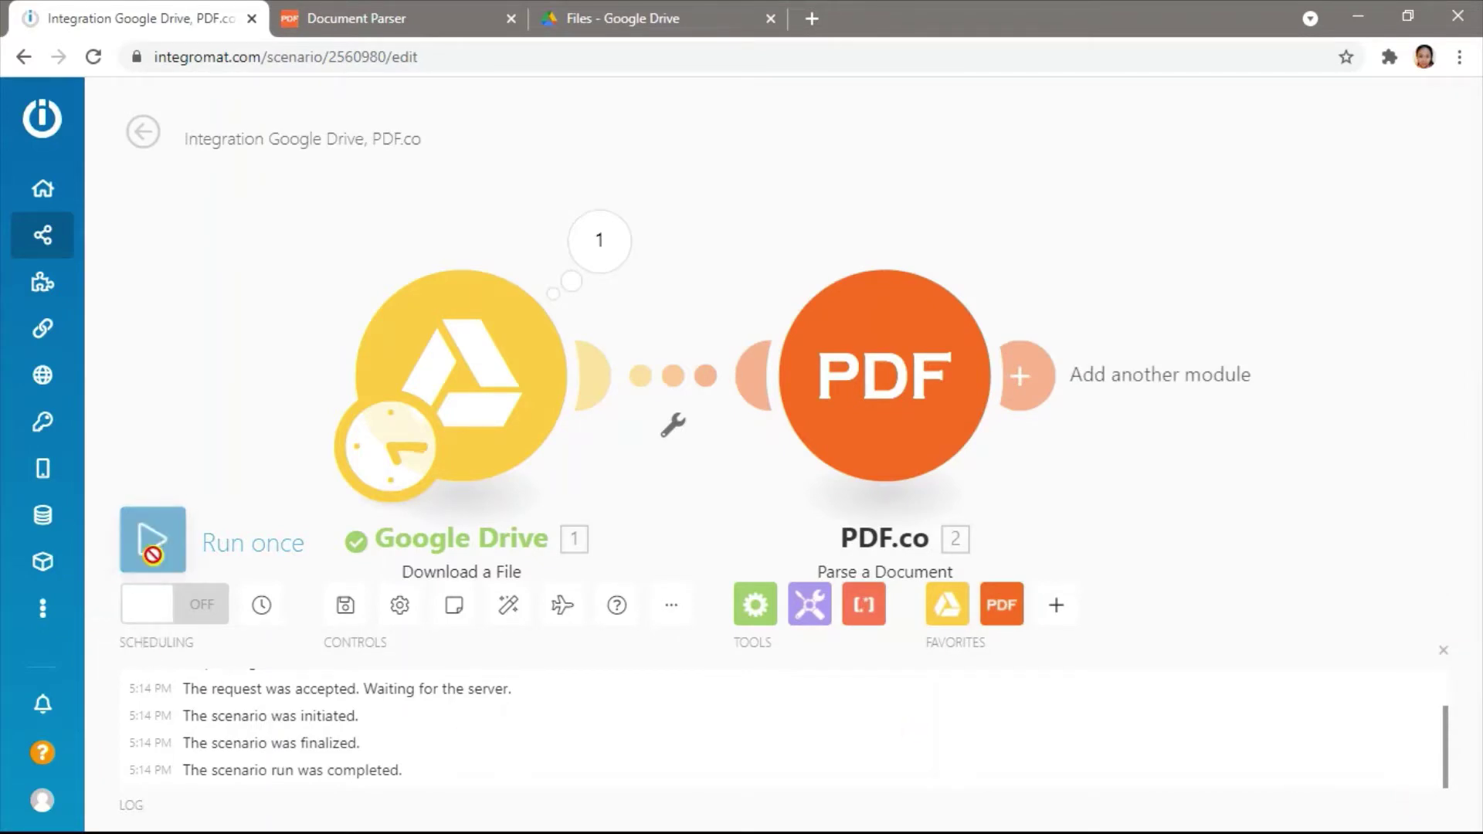
Run the scenario and expand Body and Objects Value to see companyName, receiptNo and table rows.
click(155, 562)
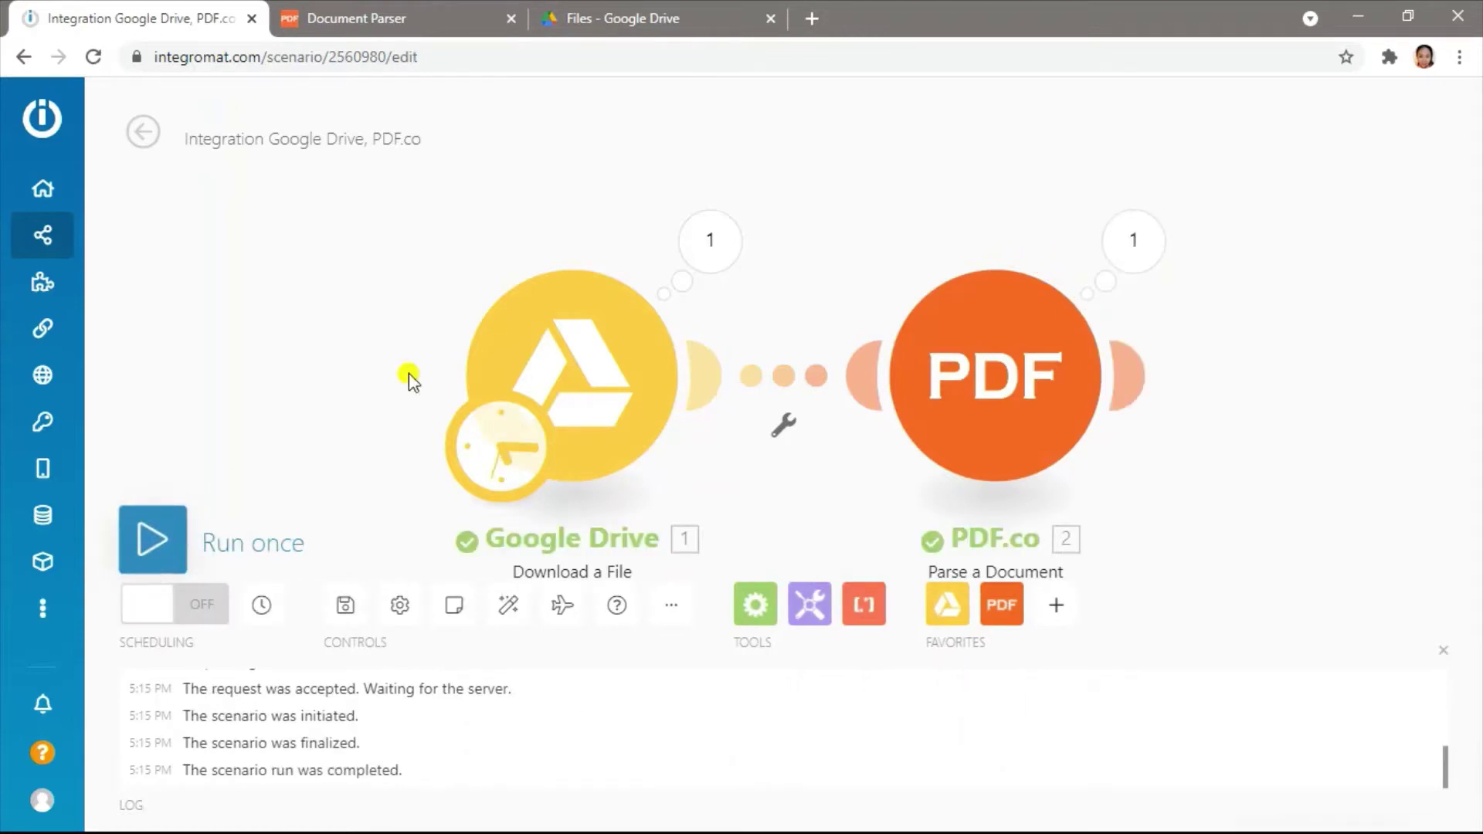
click(1132, 242)
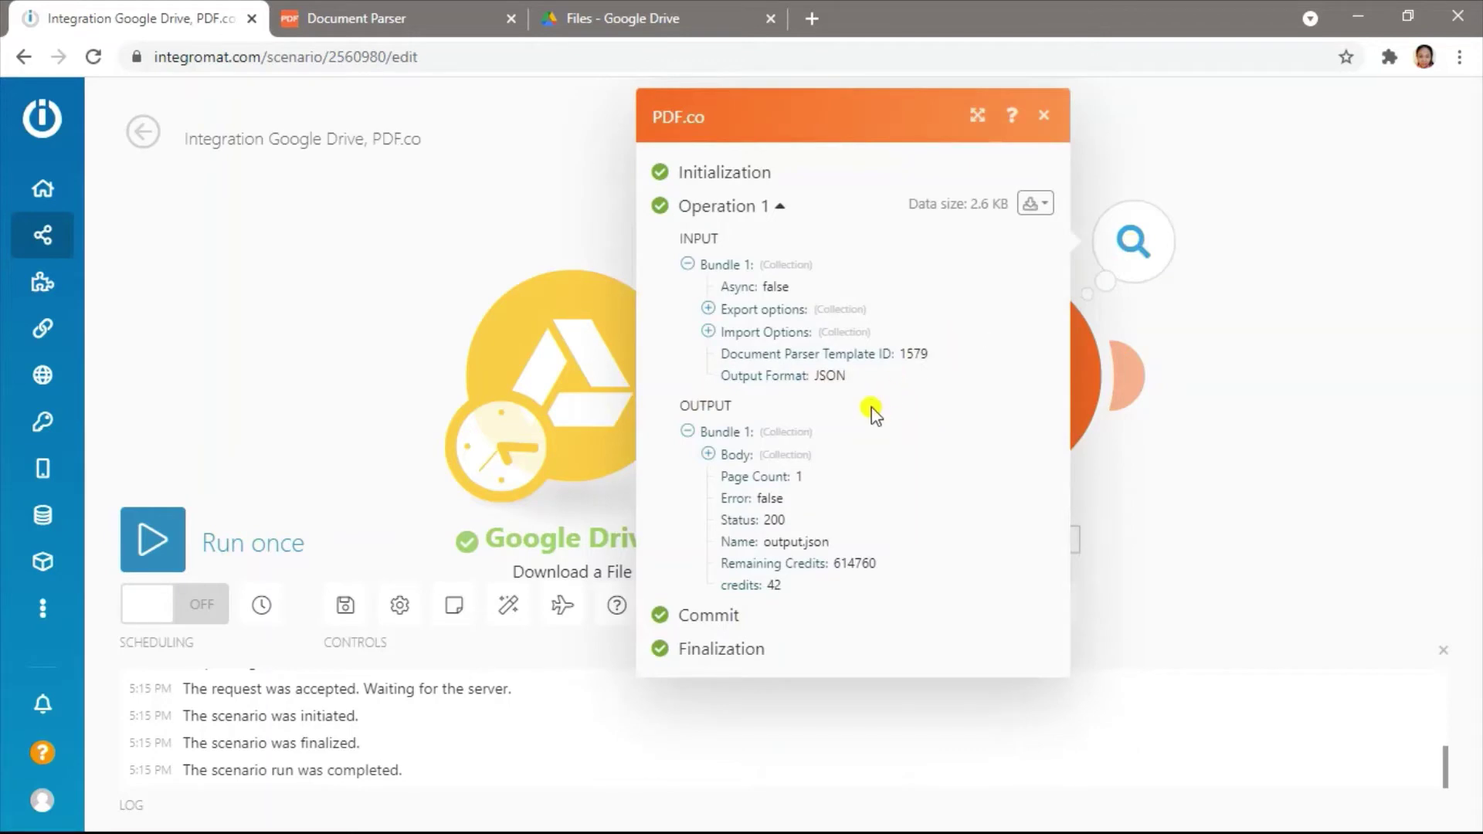
click(708, 454)
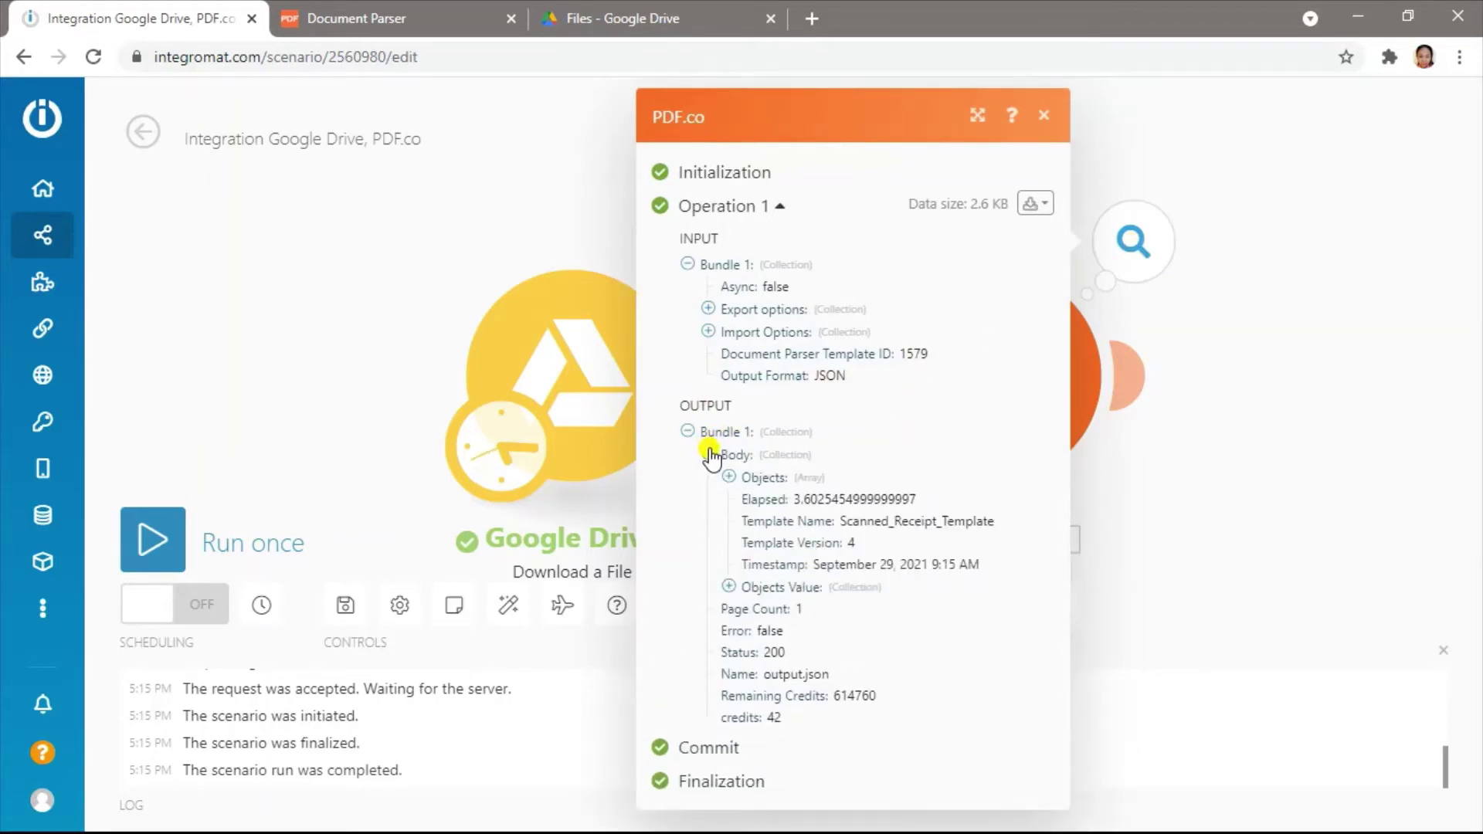
click(727, 590)
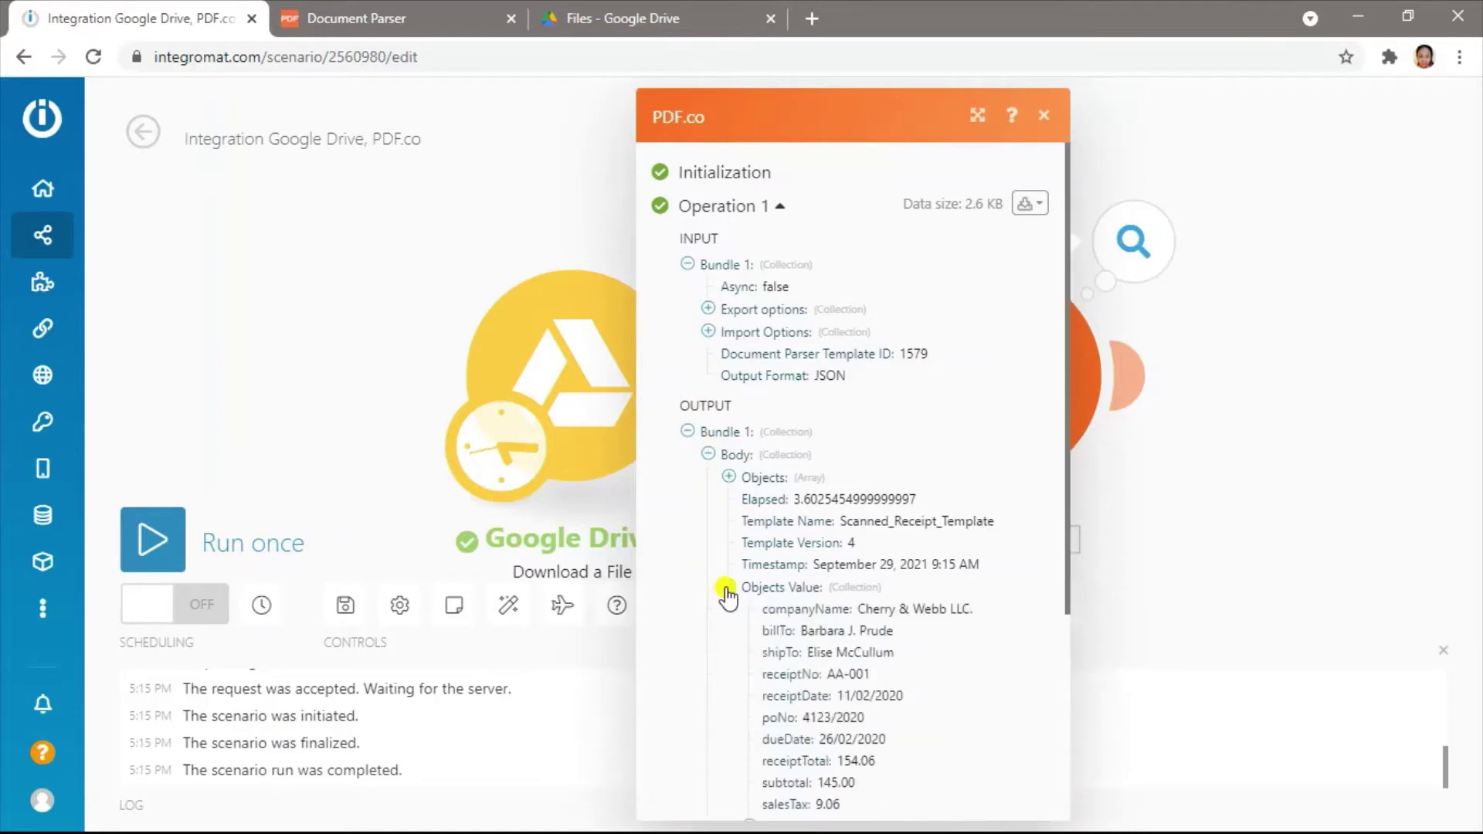
scroll(727, 591, down, 3)
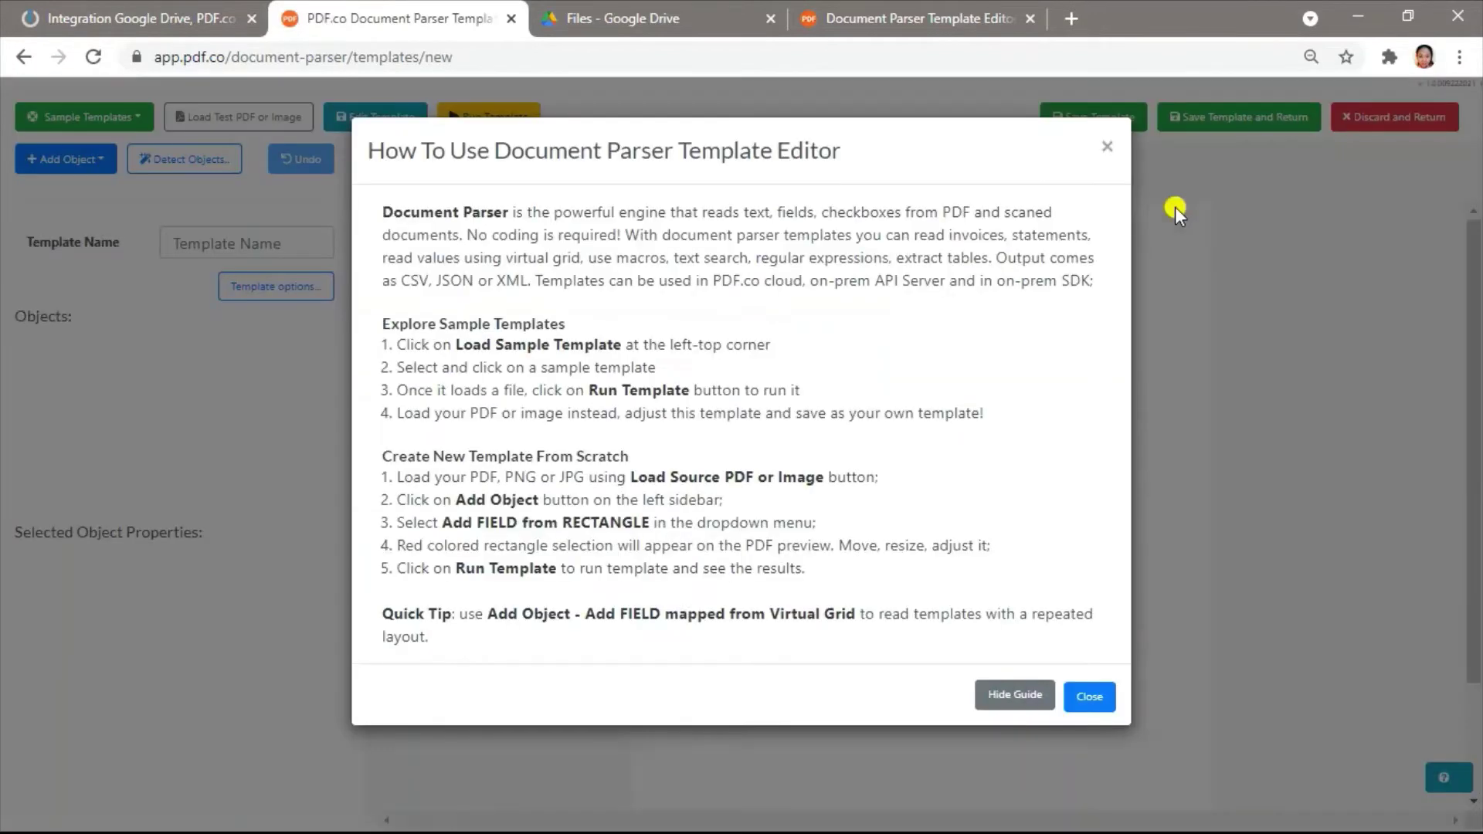
Load ScannedReceipt.pdf as the new template's test document.
click(1107, 146)
click(275, 121)
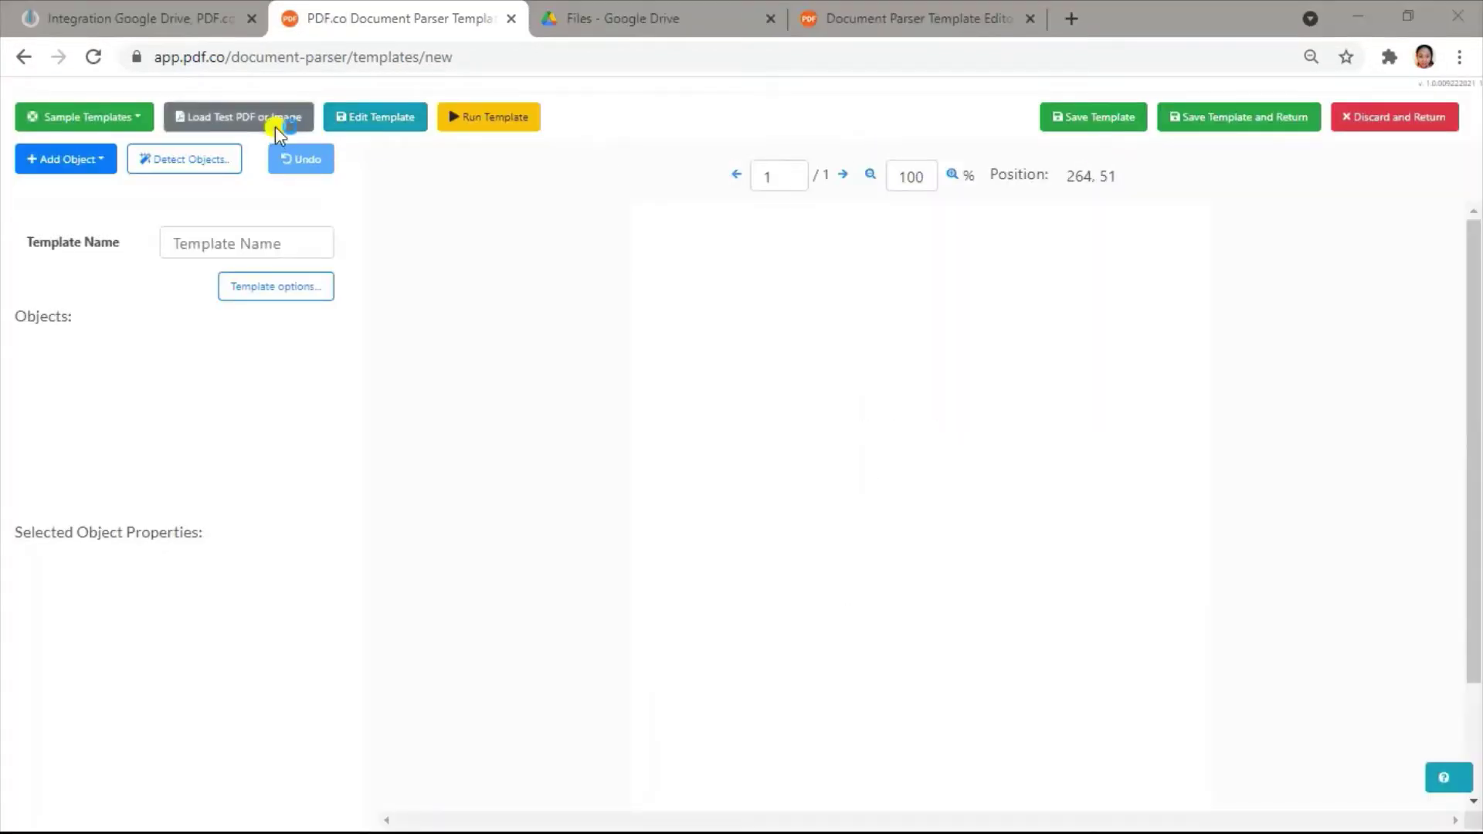
double_click(868, 430)
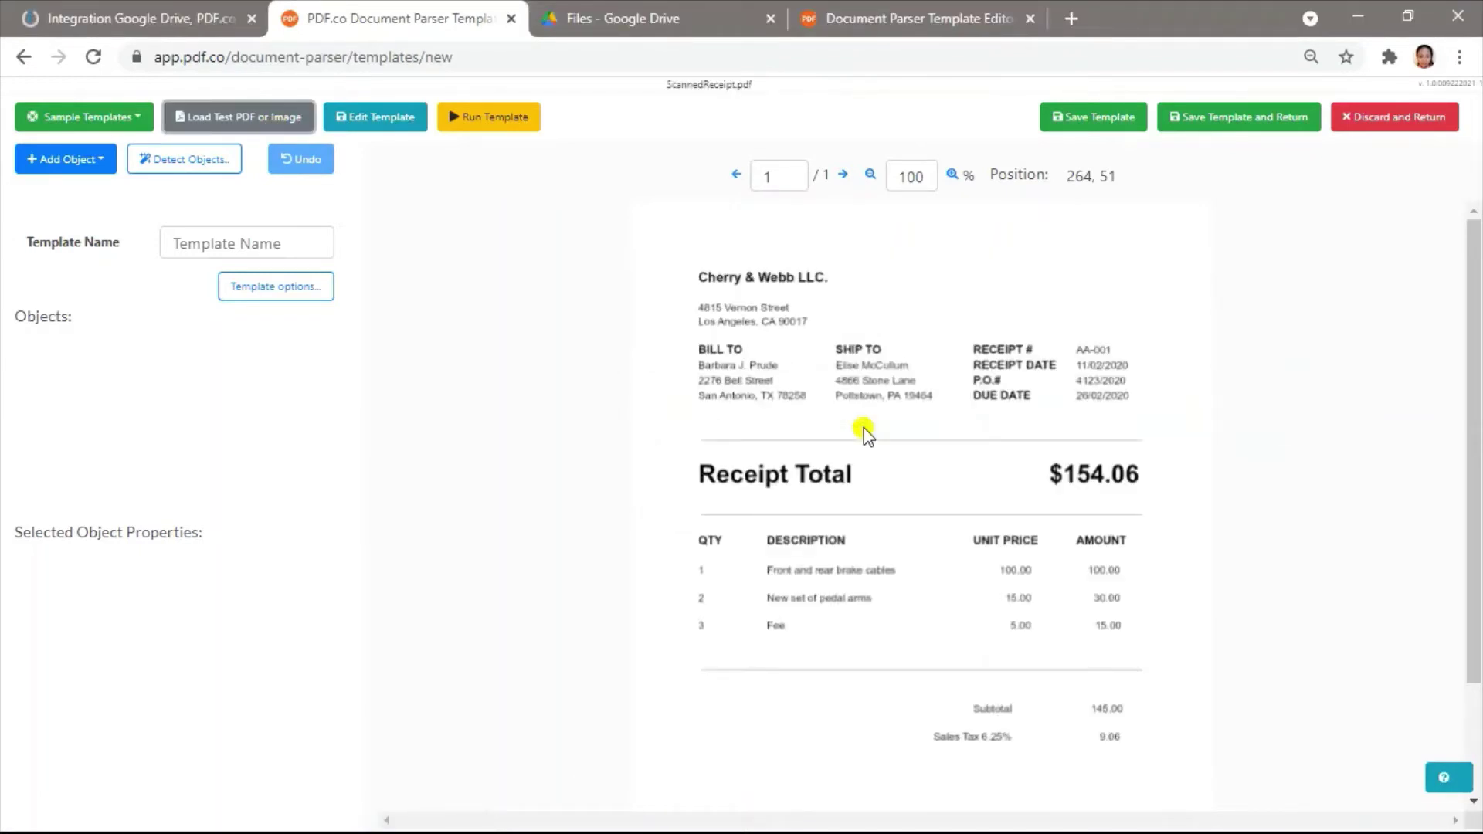
Zoom into the receipt and add a text-search field named companyName.
click(955, 173)
click(955, 173)
click(955, 173)
click(955, 173)
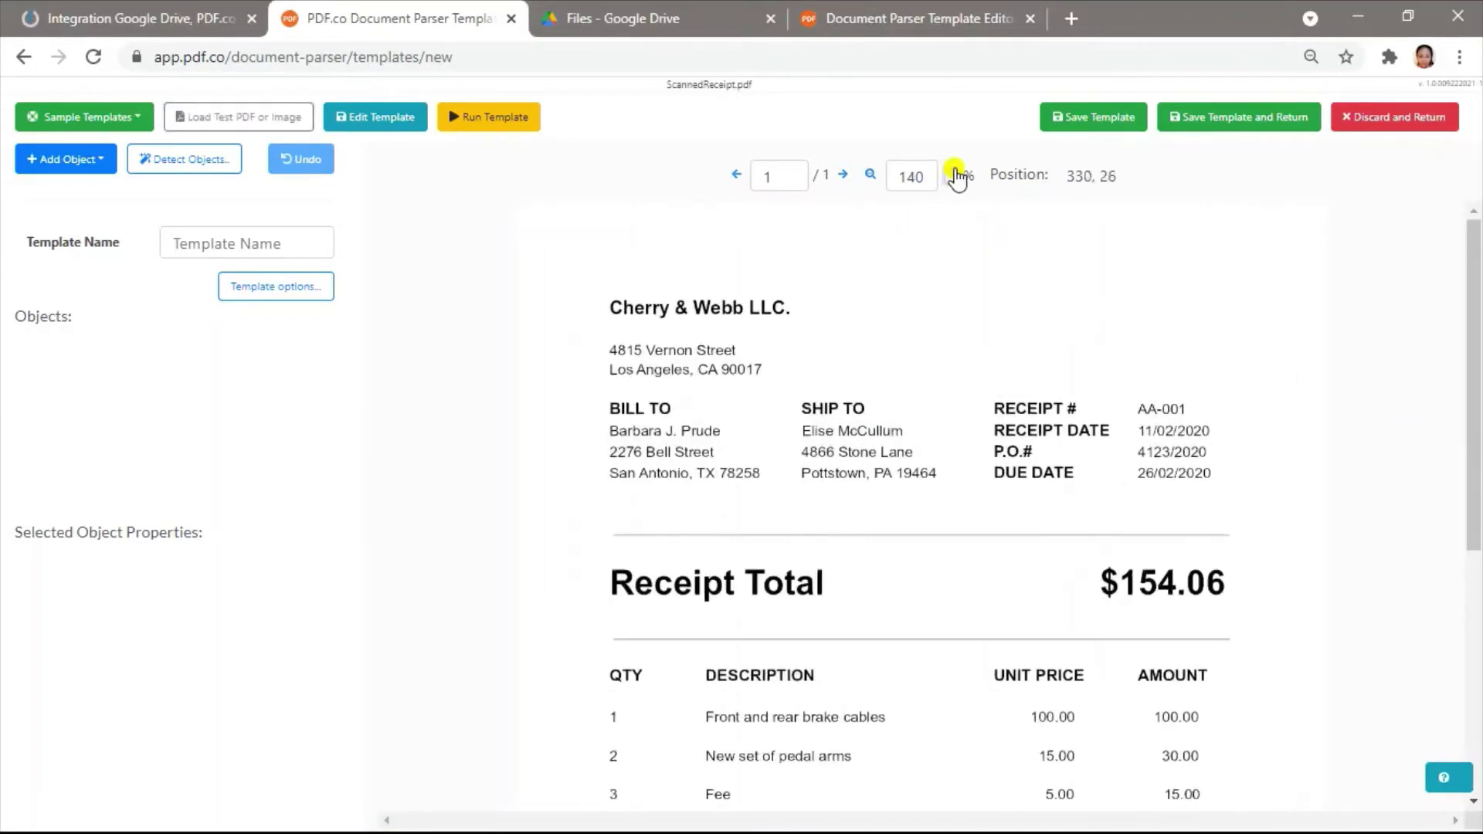
click(955, 173)
click(955, 173)
click(955, 173)
click(955, 173)
click(955, 173)
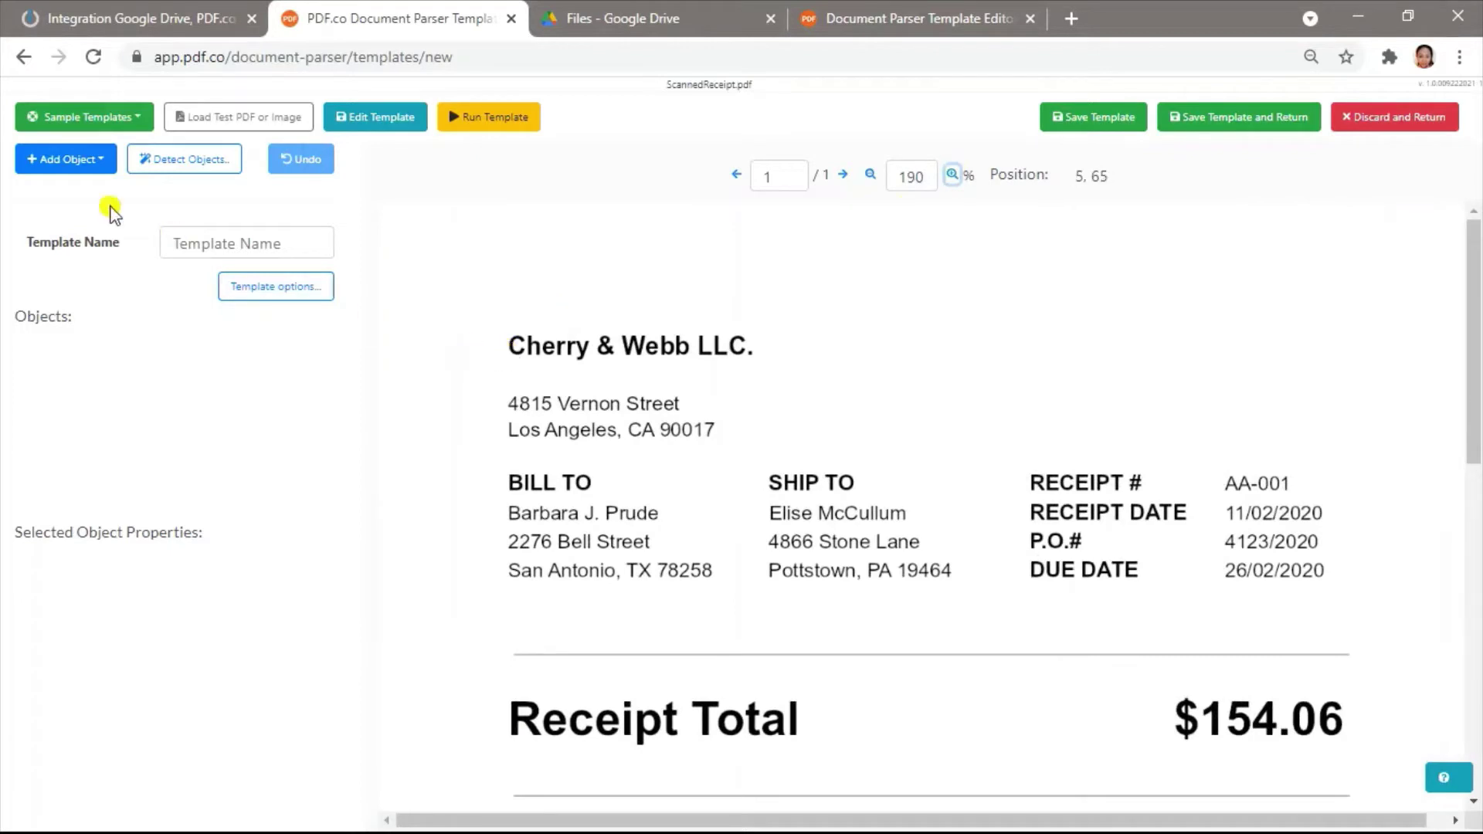
click(89, 157)
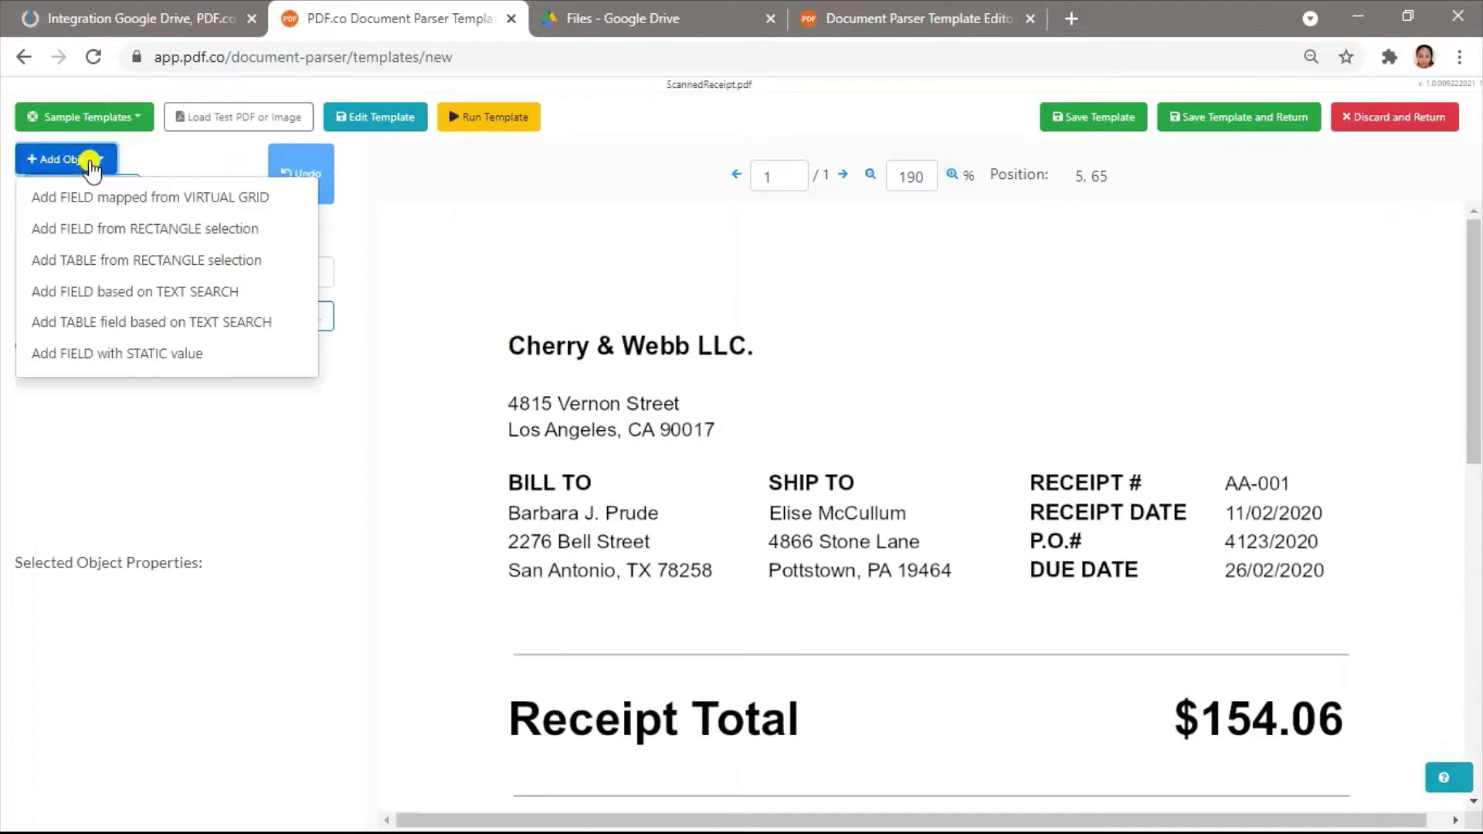
click(123, 298)
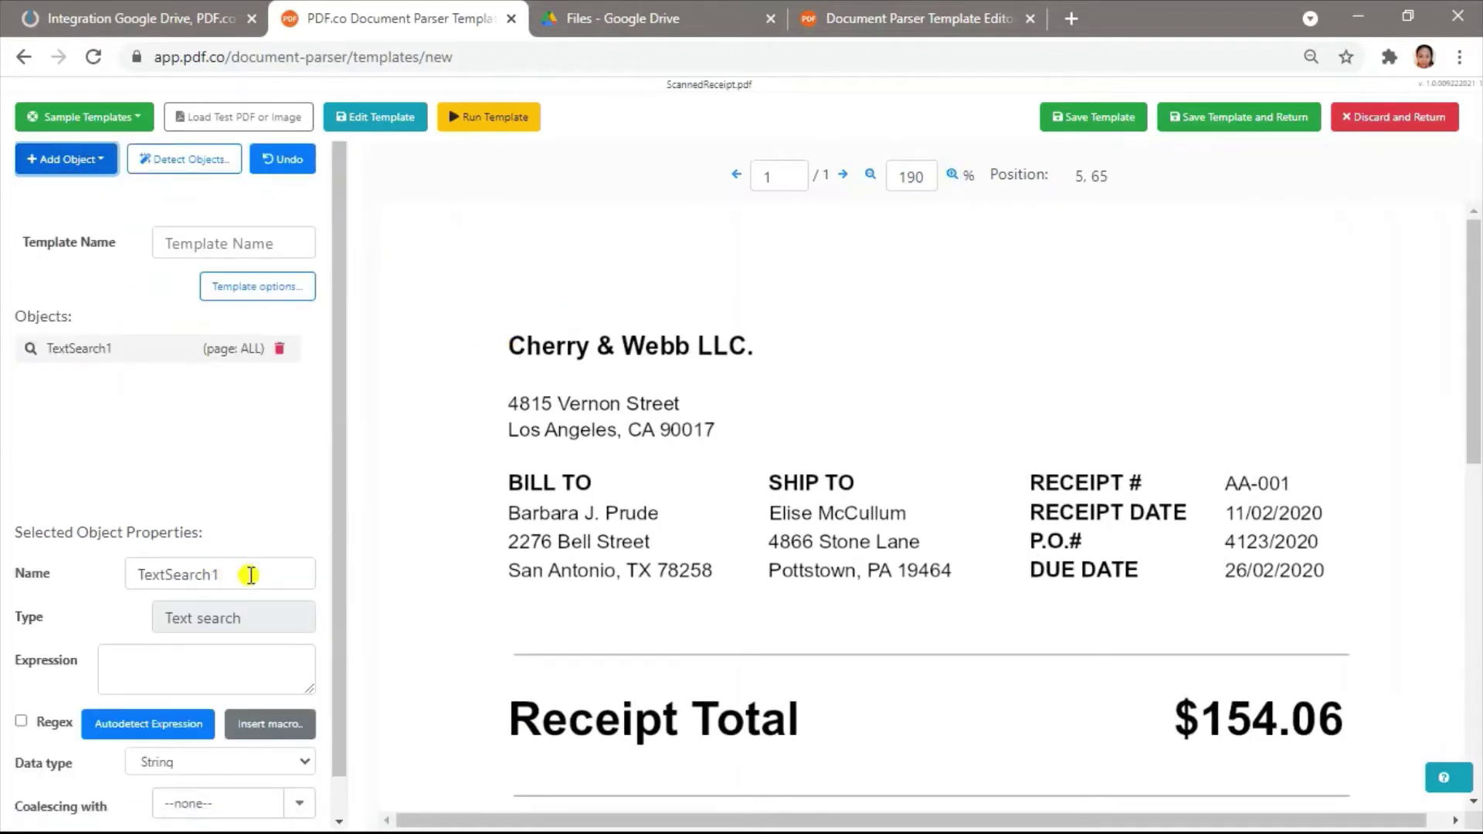
drag(251, 576, 92, 580)
text(companyName)
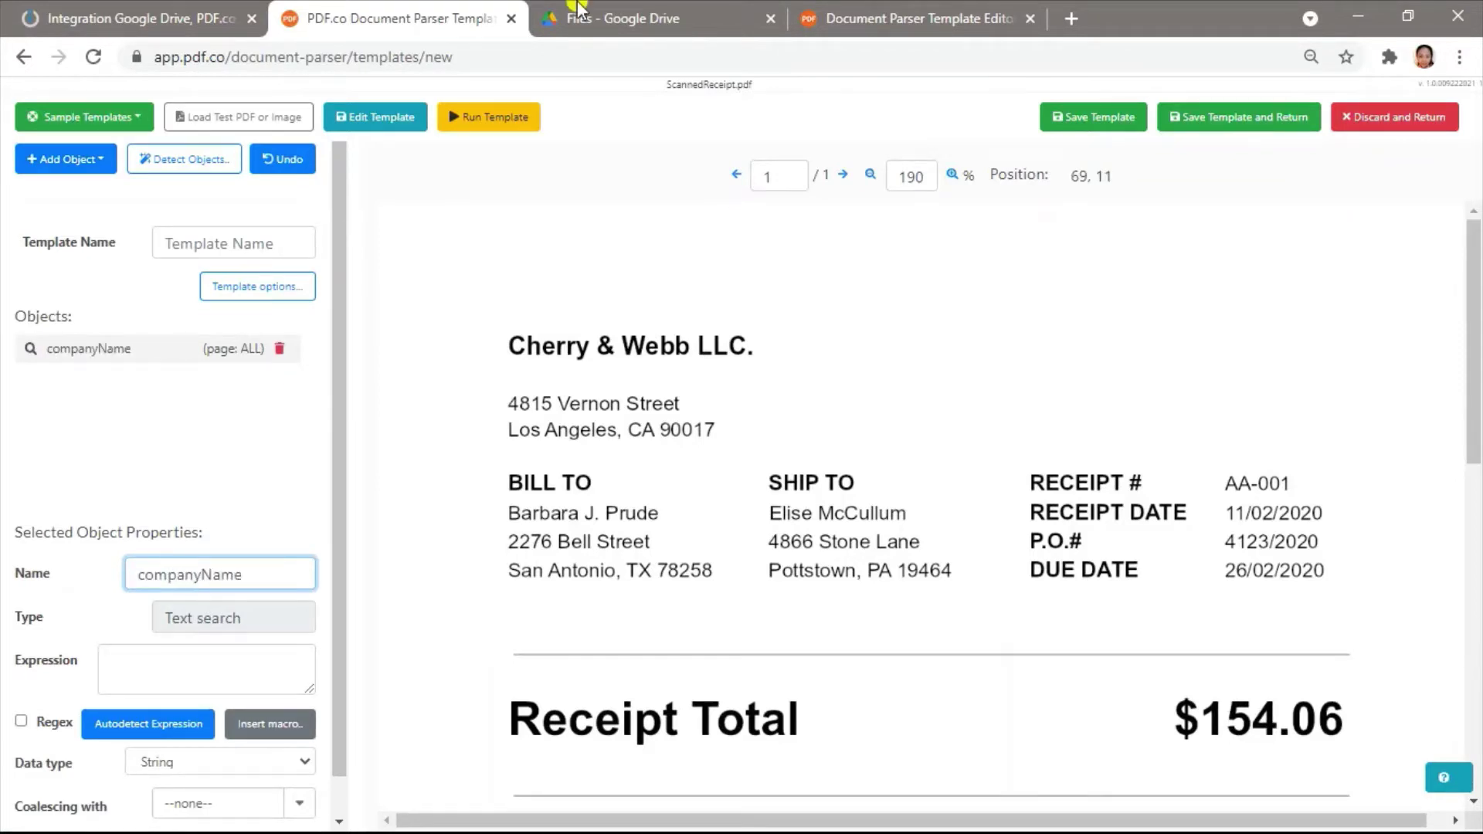
Set companyName's expression to $$funcFindCompany, copied from the help page, with Regex enabled.
click(938, 17)
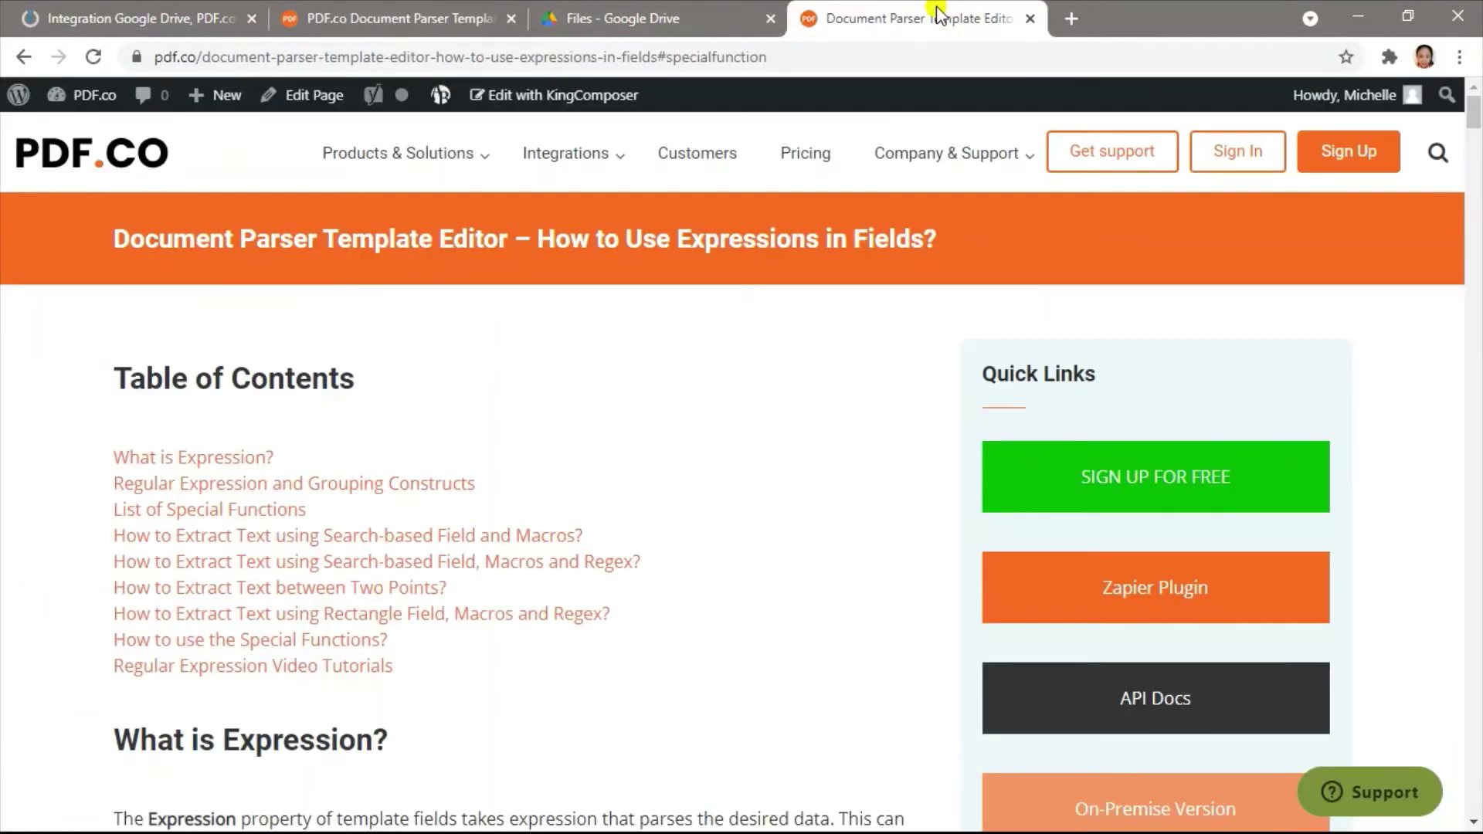
click(225, 511)
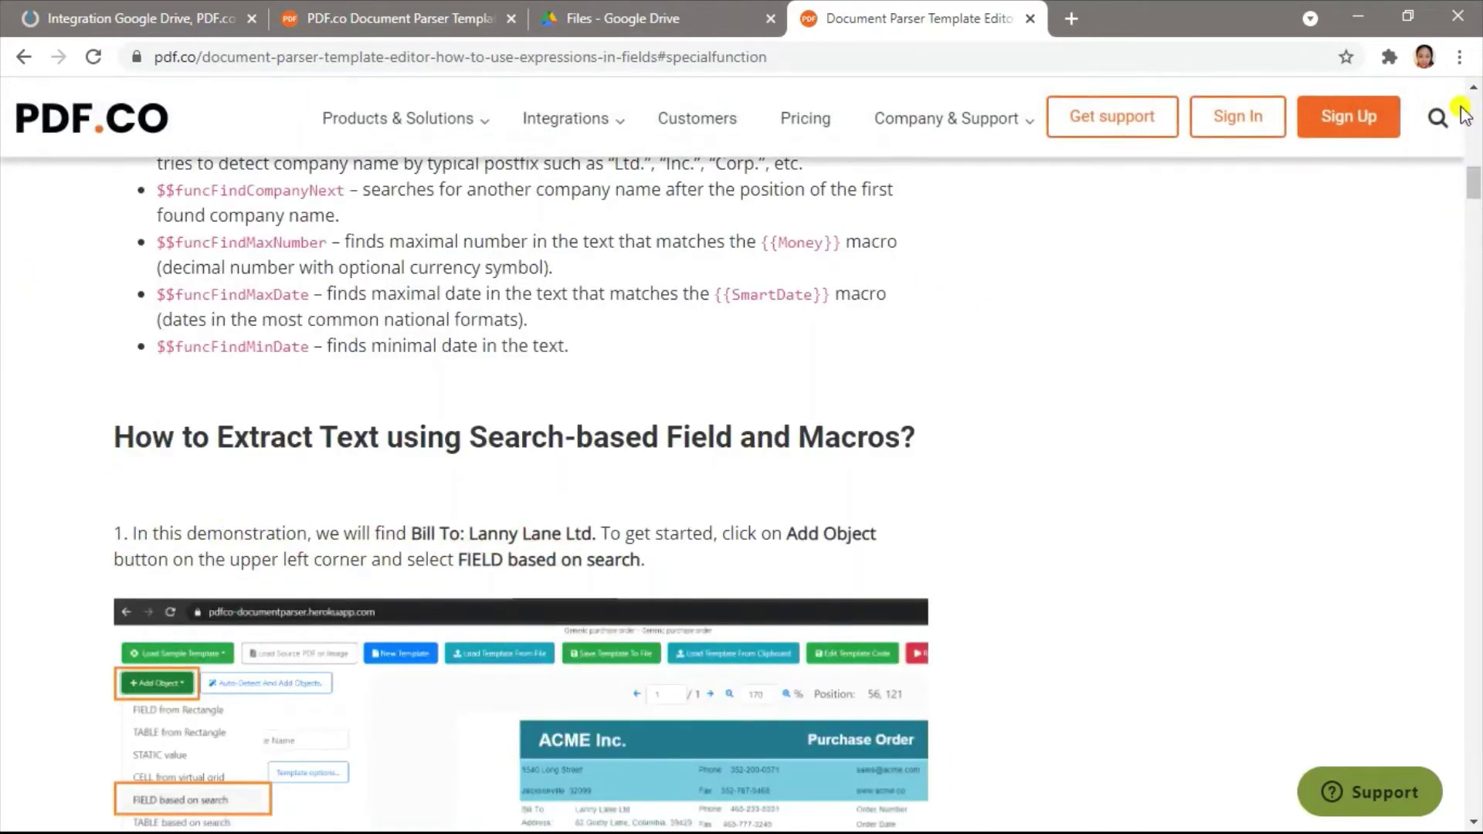
scroll(378, 239, up, 2)
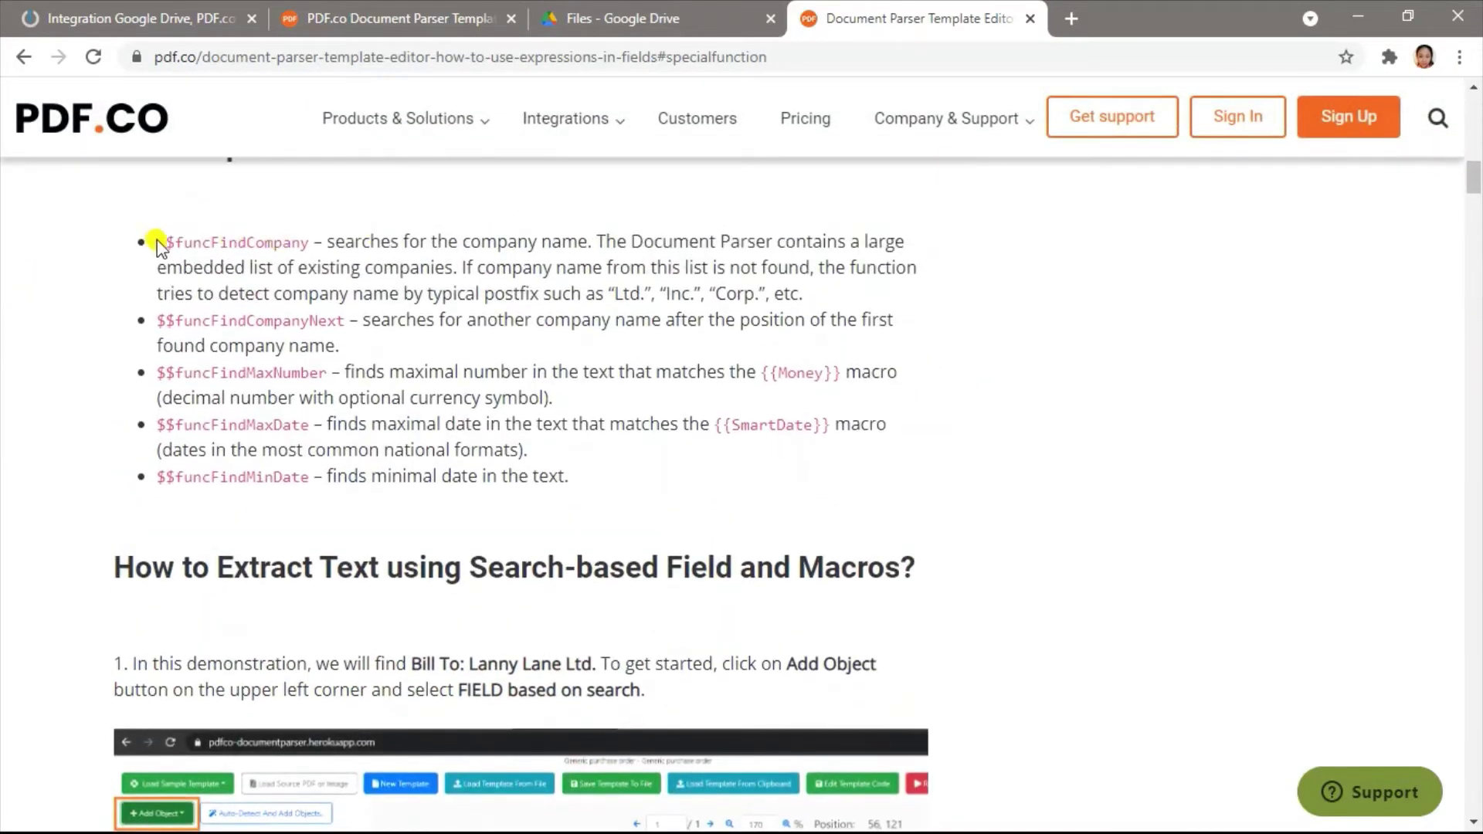
drag(156, 242, 310, 242)
key(ctrl+c)
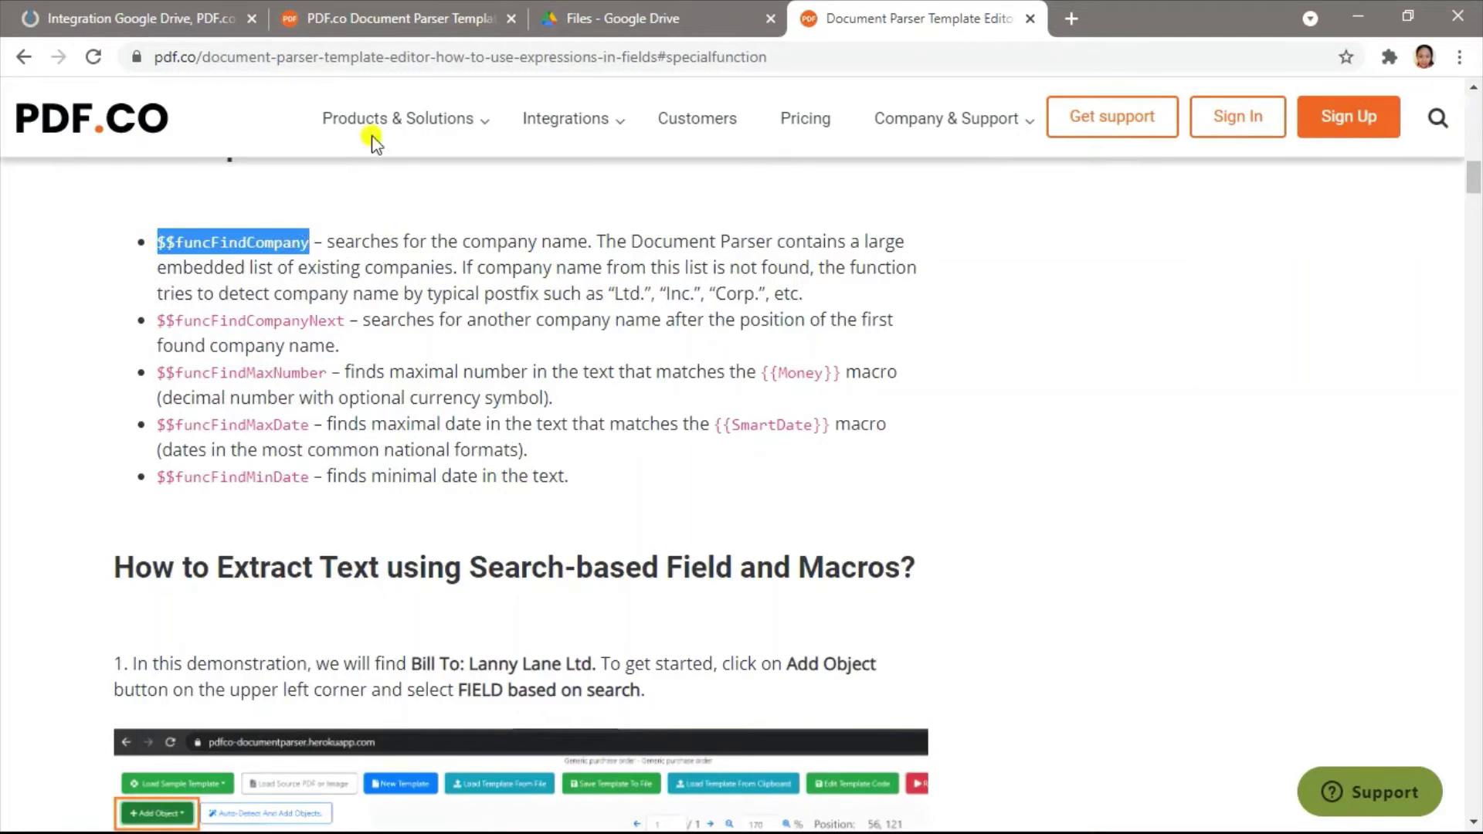
click(415, 10)
click(193, 658)
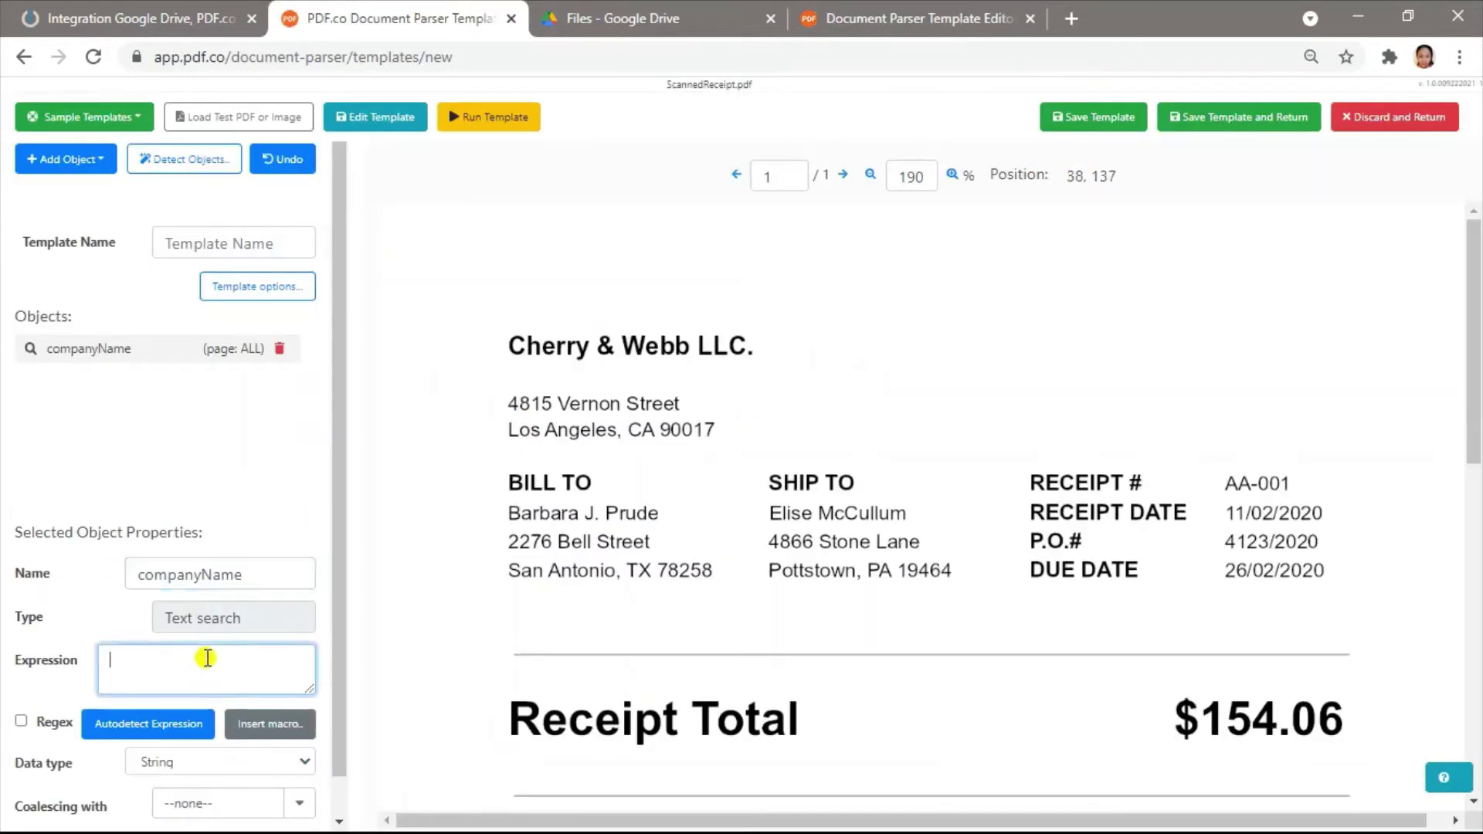
key(ctrl+v)
click(21, 721)
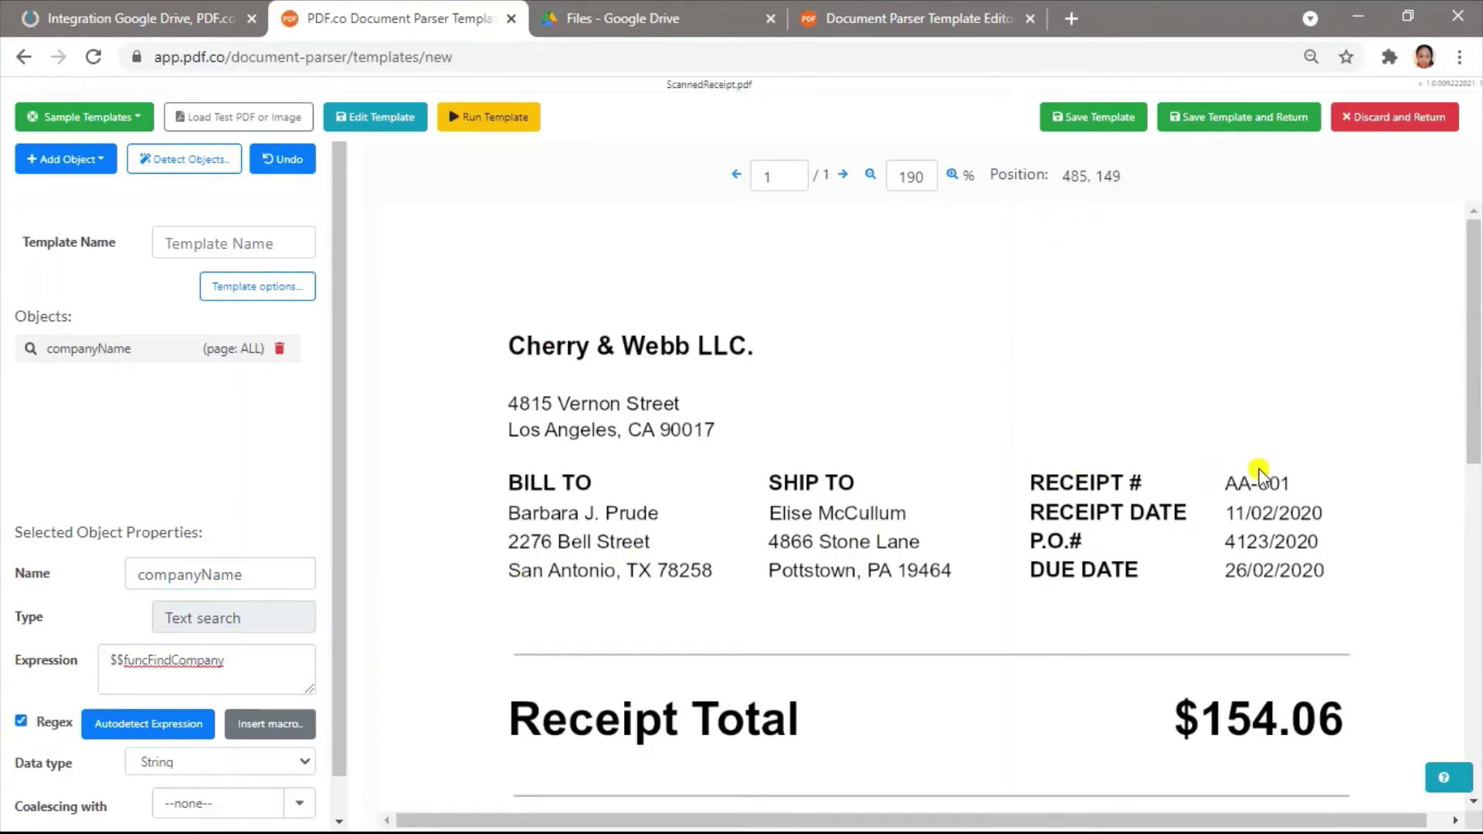
Add another text-search field named receiptNo.
click(106, 159)
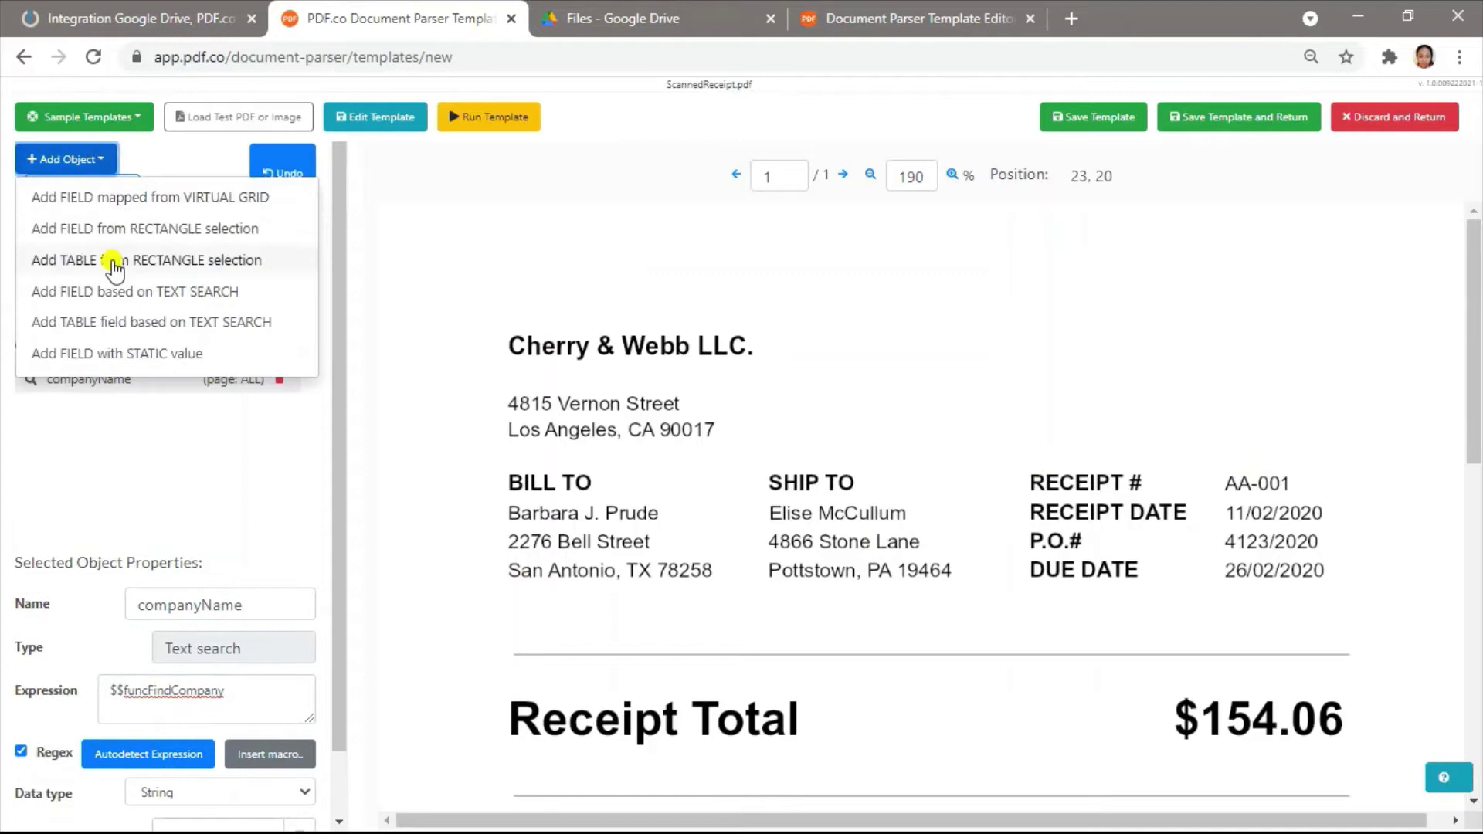
click(117, 292)
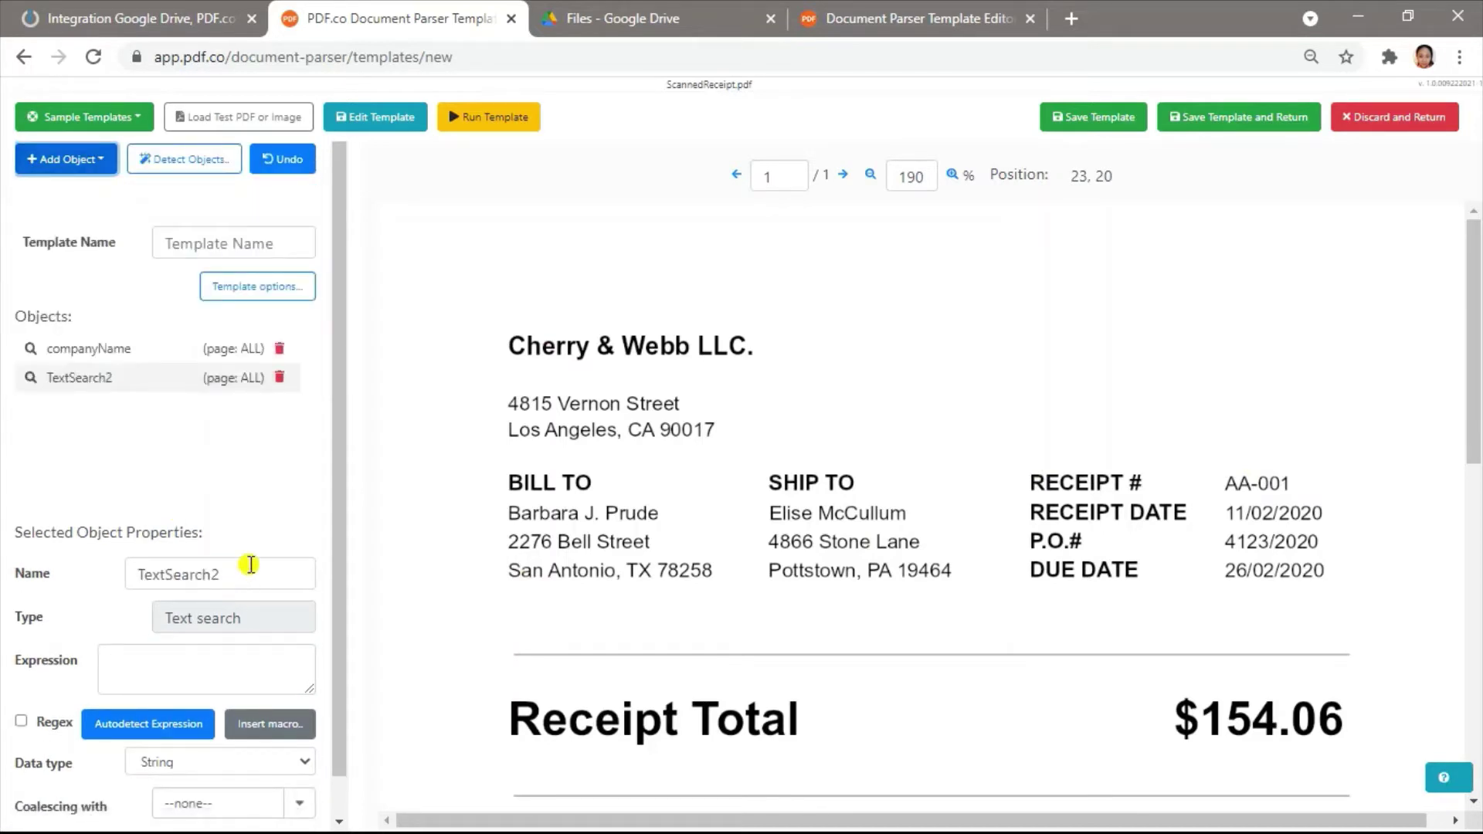
drag(247, 574, 108, 572)
text(rece)
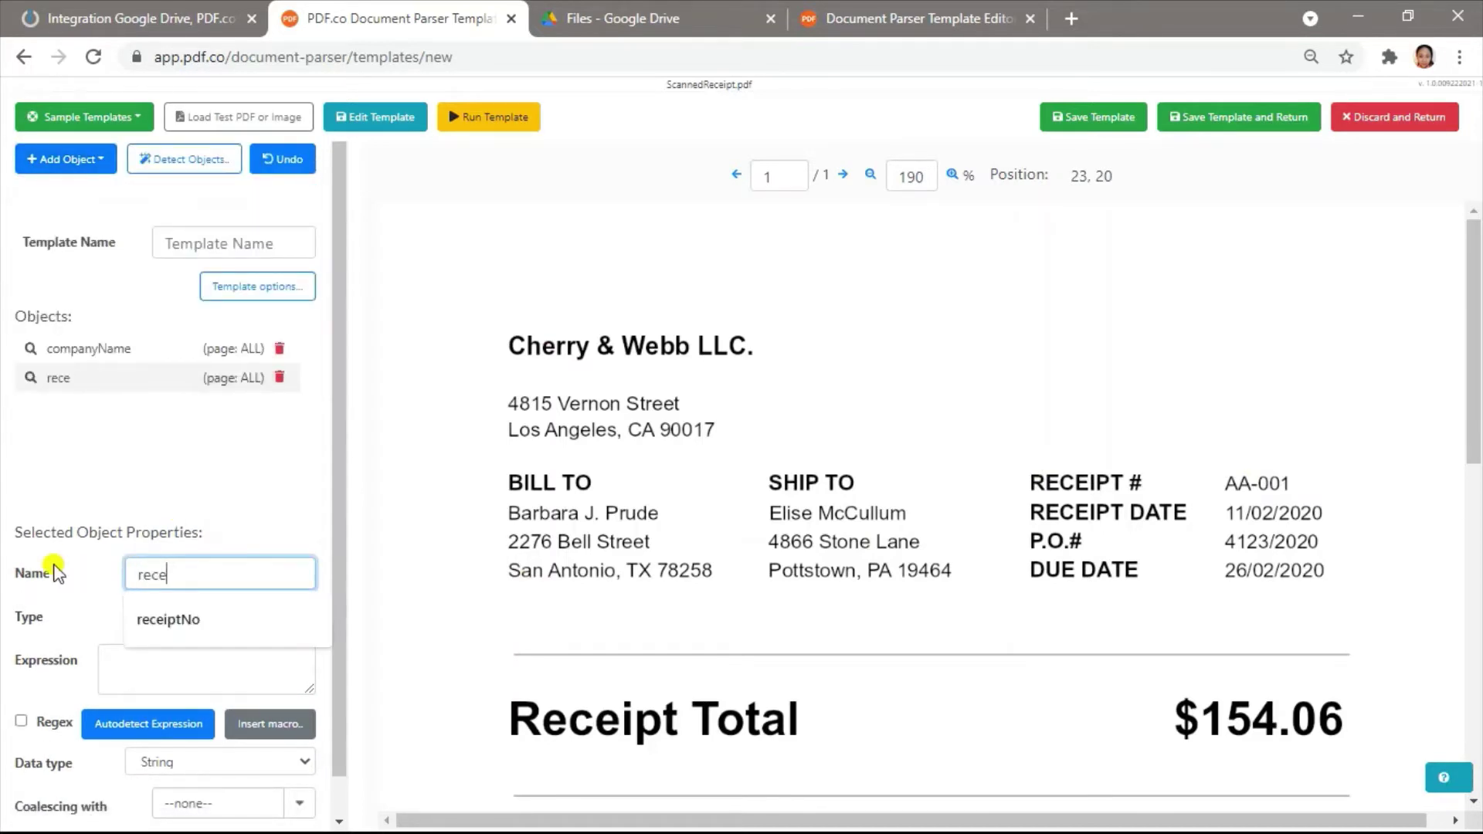
text(ipt)
click(198, 622)
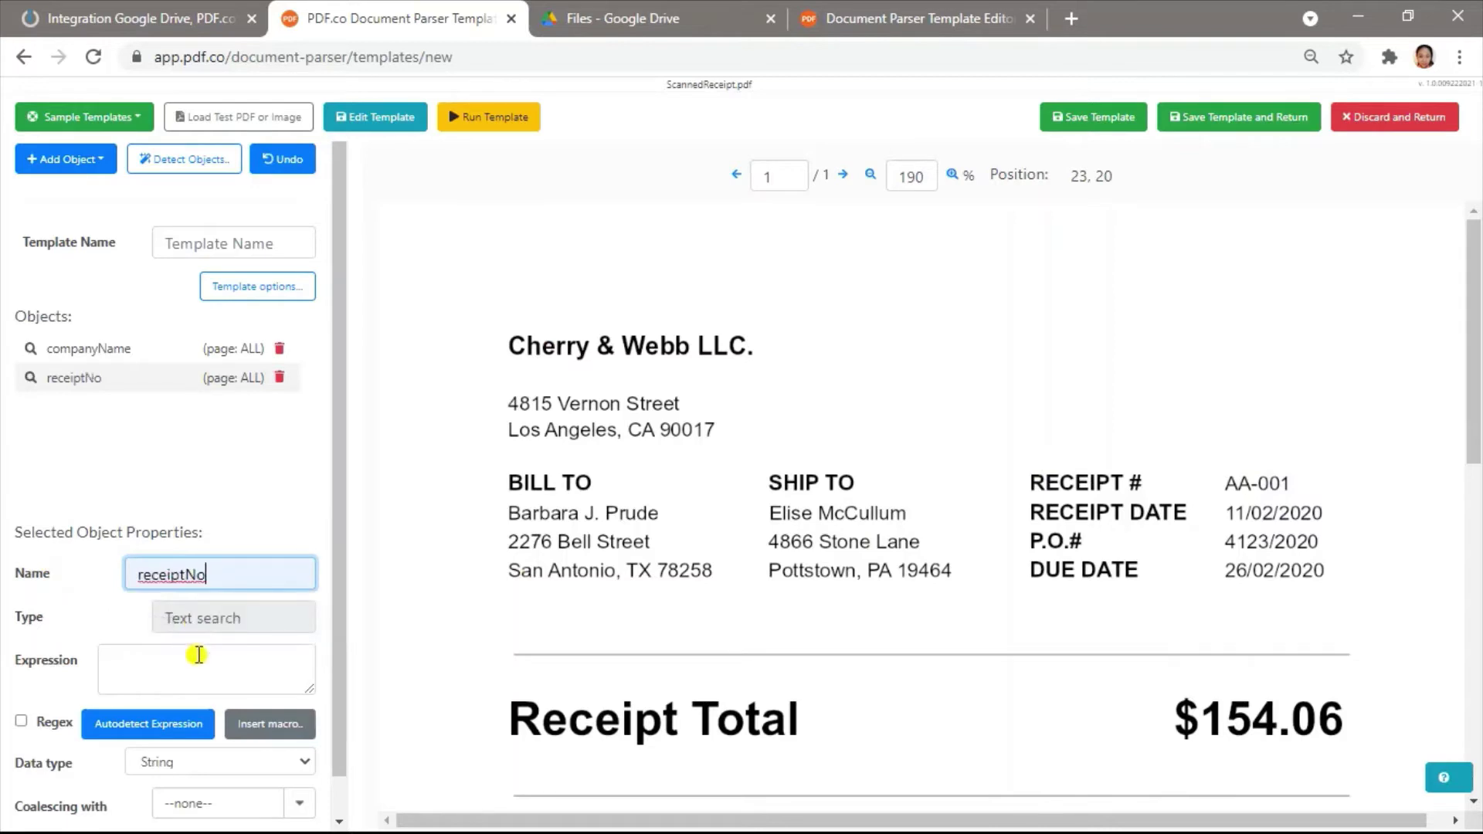
Set receiptNo's expression to RECEIPT{{Spaces}}#{{Spaces}}(?<value>{{AnythingGreedy}}) with Regex enabled.
click(206, 661)
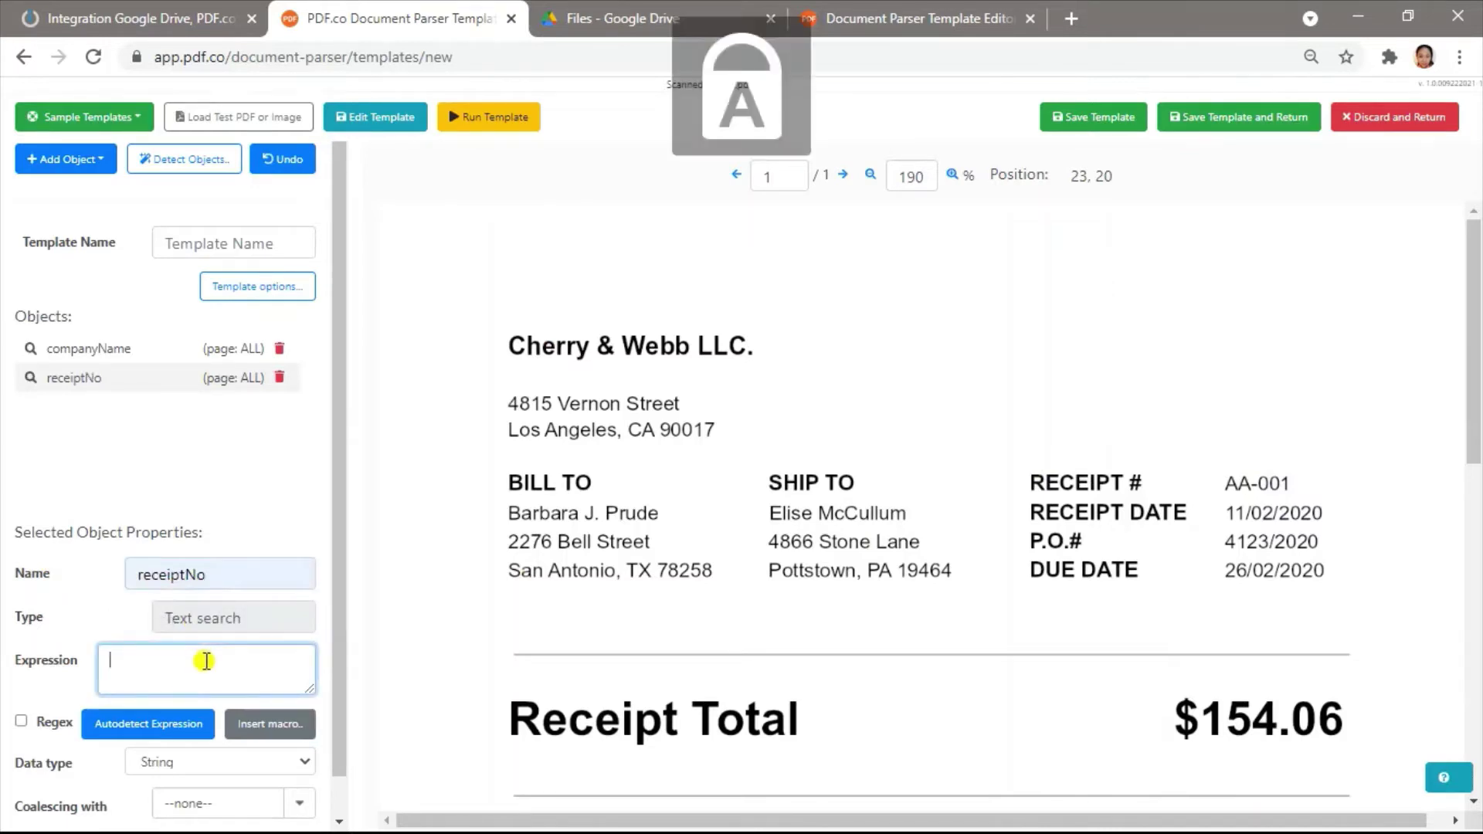
text(RECEIPT)
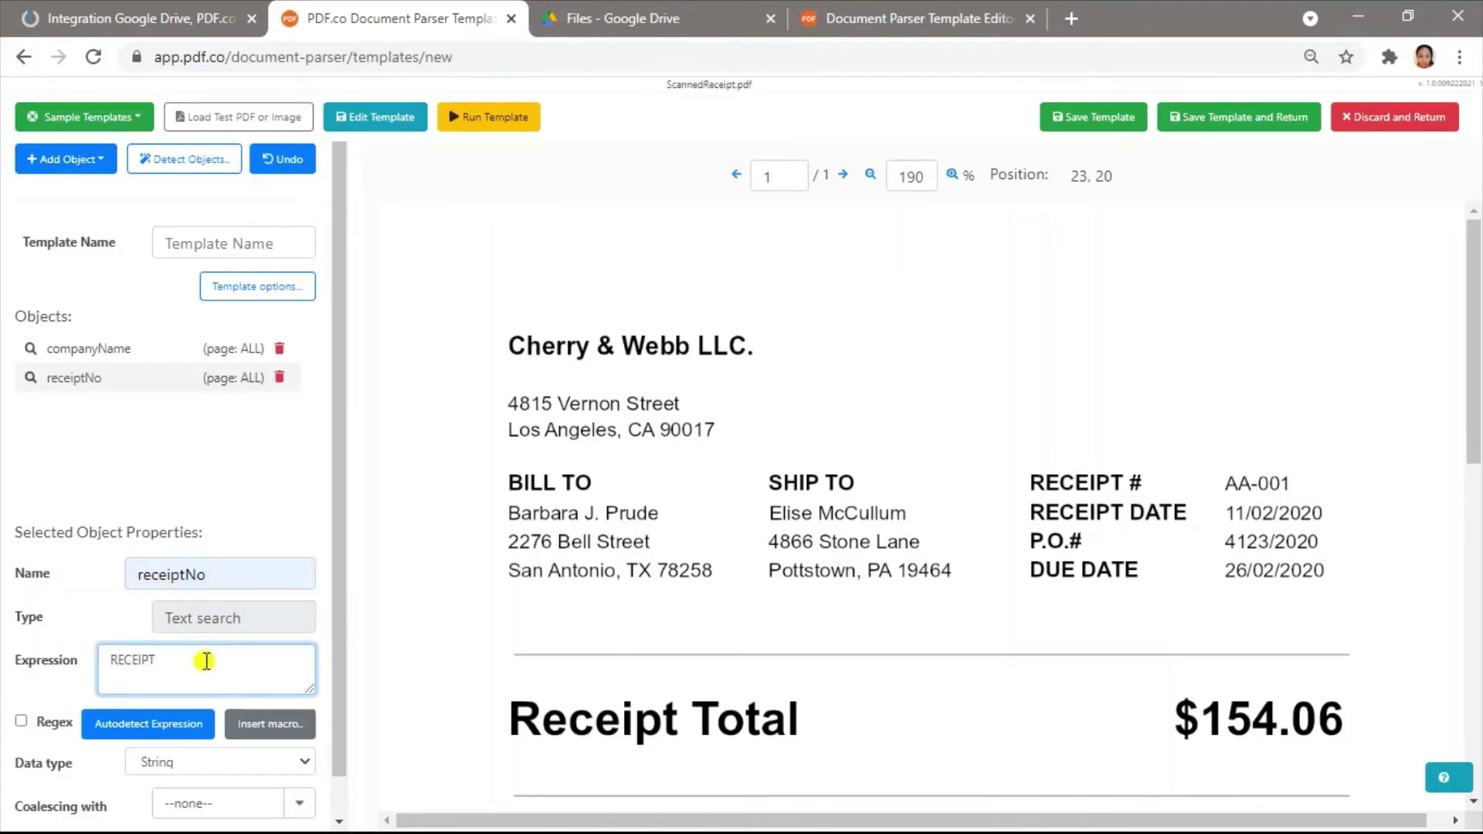
key(Caps_Lock)
text({{Space}}{{Spaces}}(?<value>)
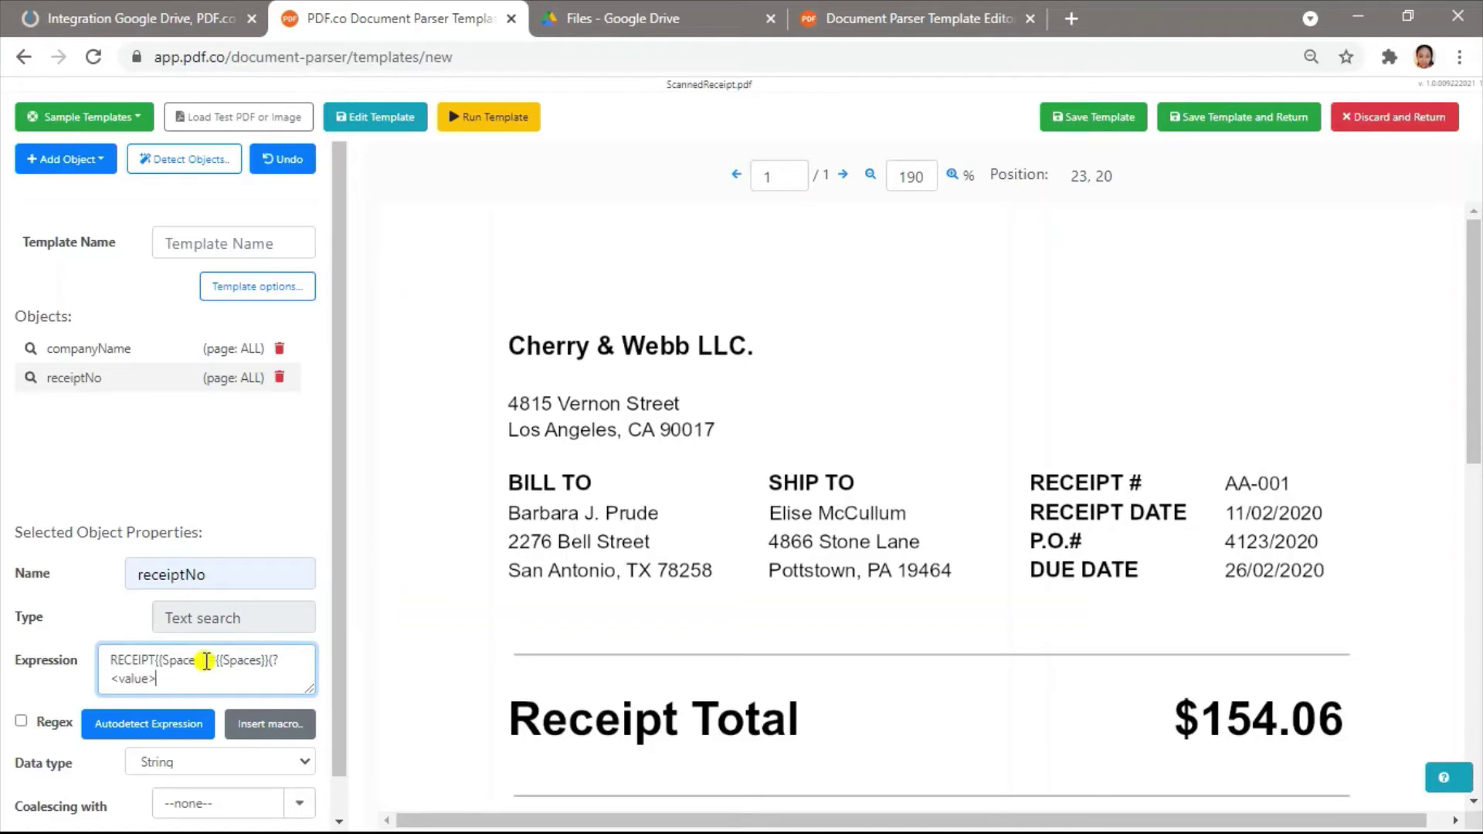
click(281, 721)
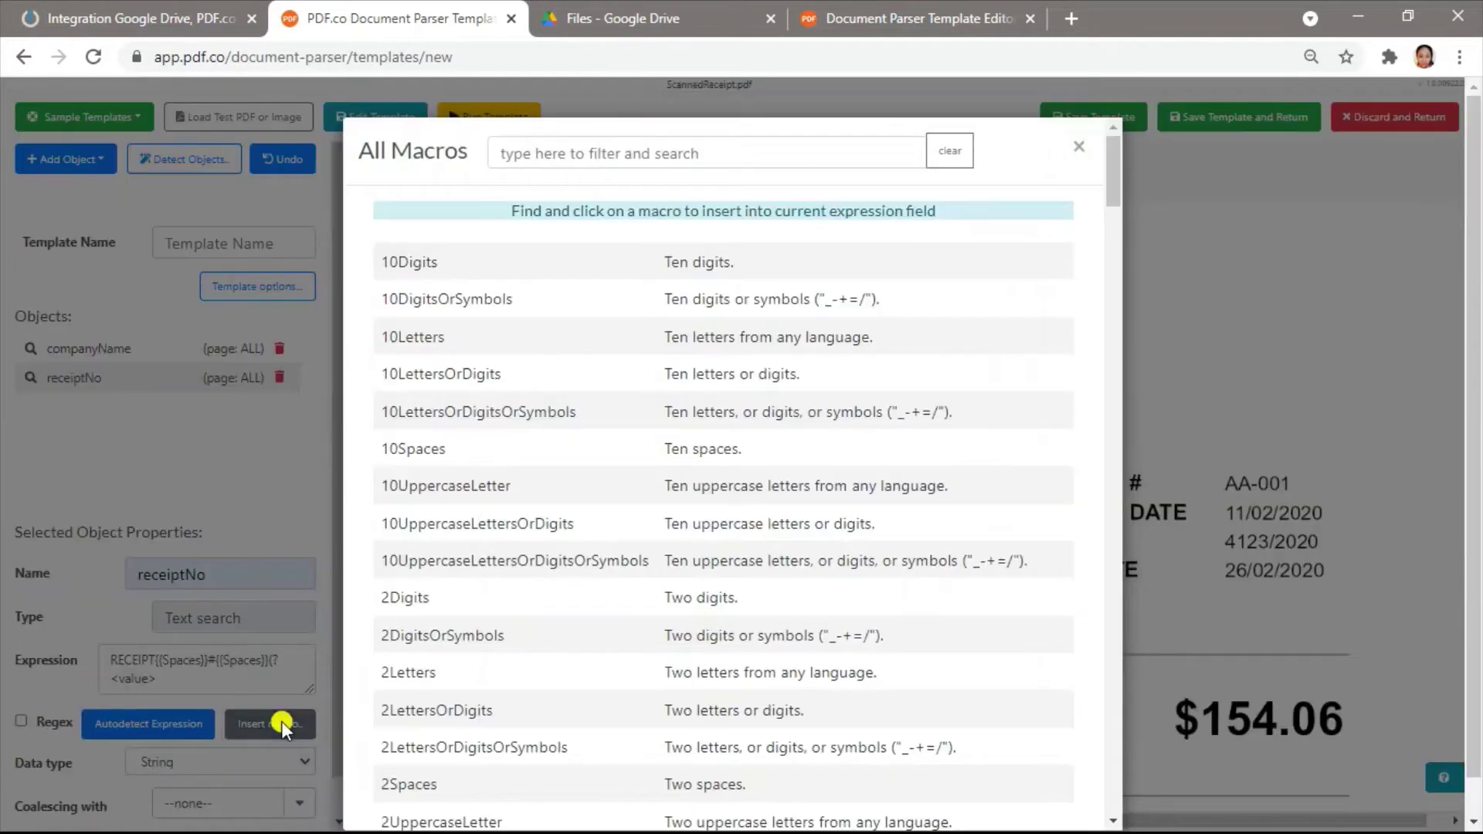
click(660, 143)
text(an)
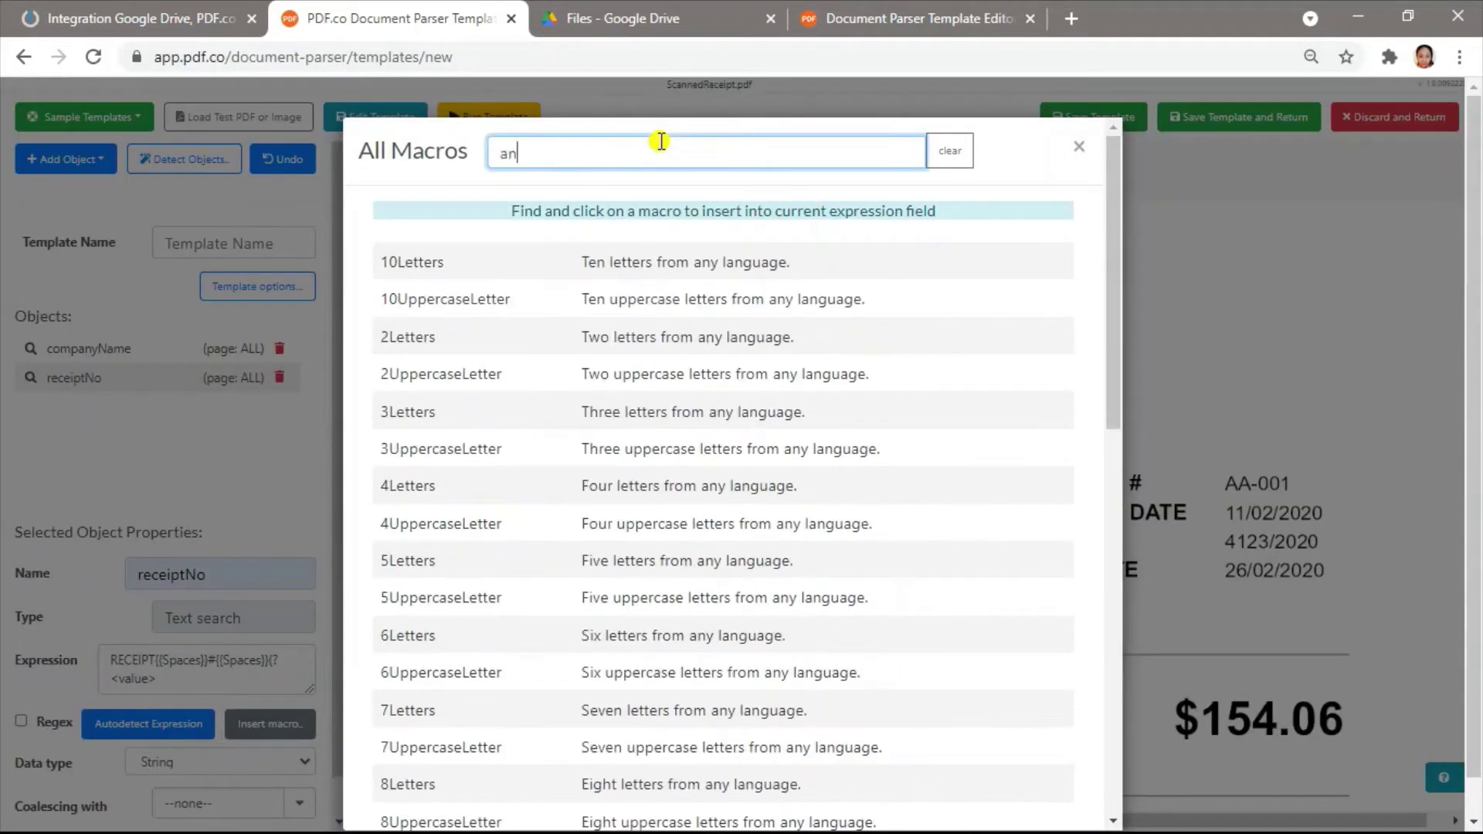
text(ythin)
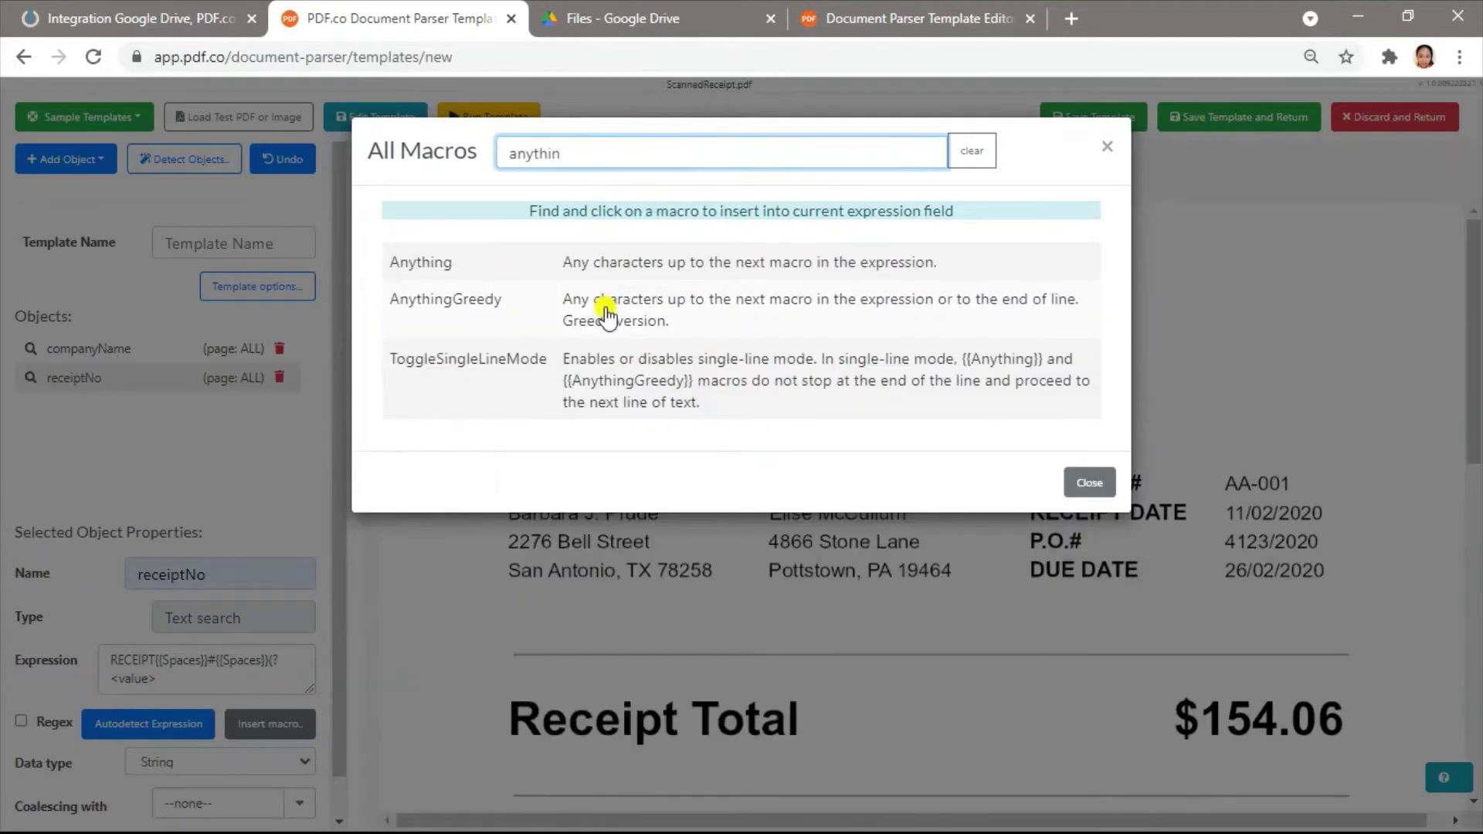
click(602, 328)
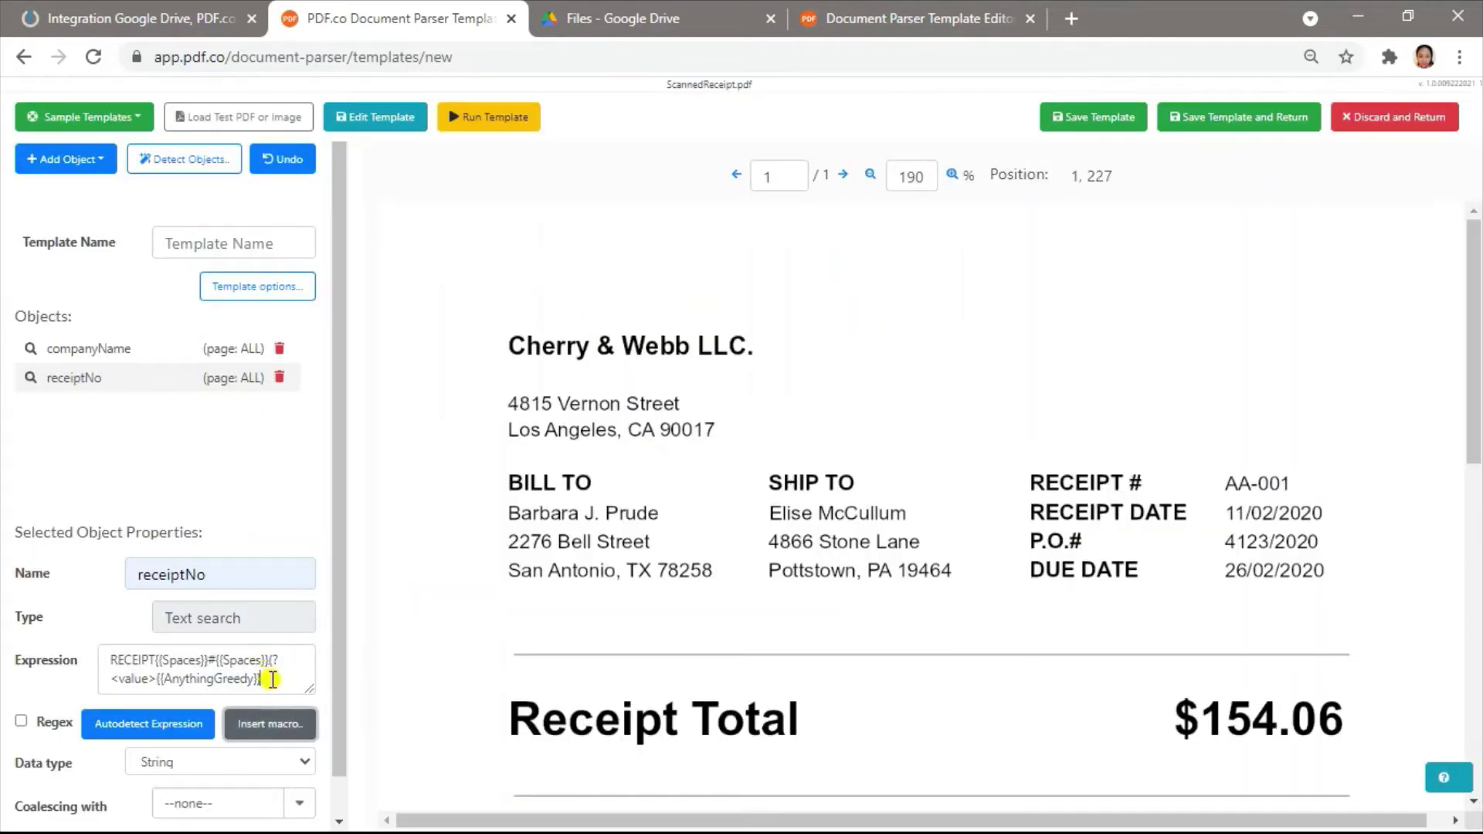
click(21, 723)
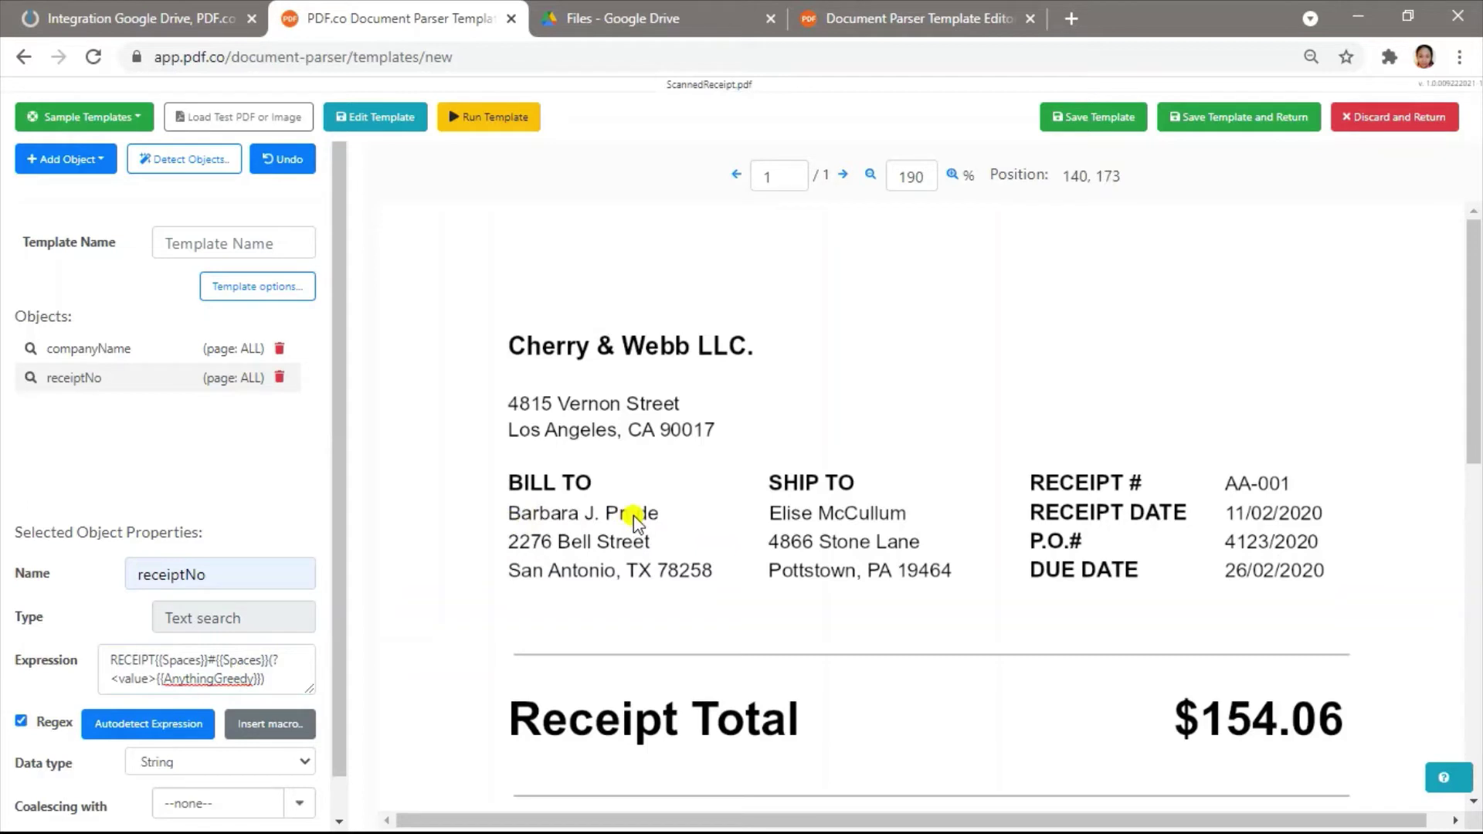
Add a new text-search field and name it billTo.
click(68, 159)
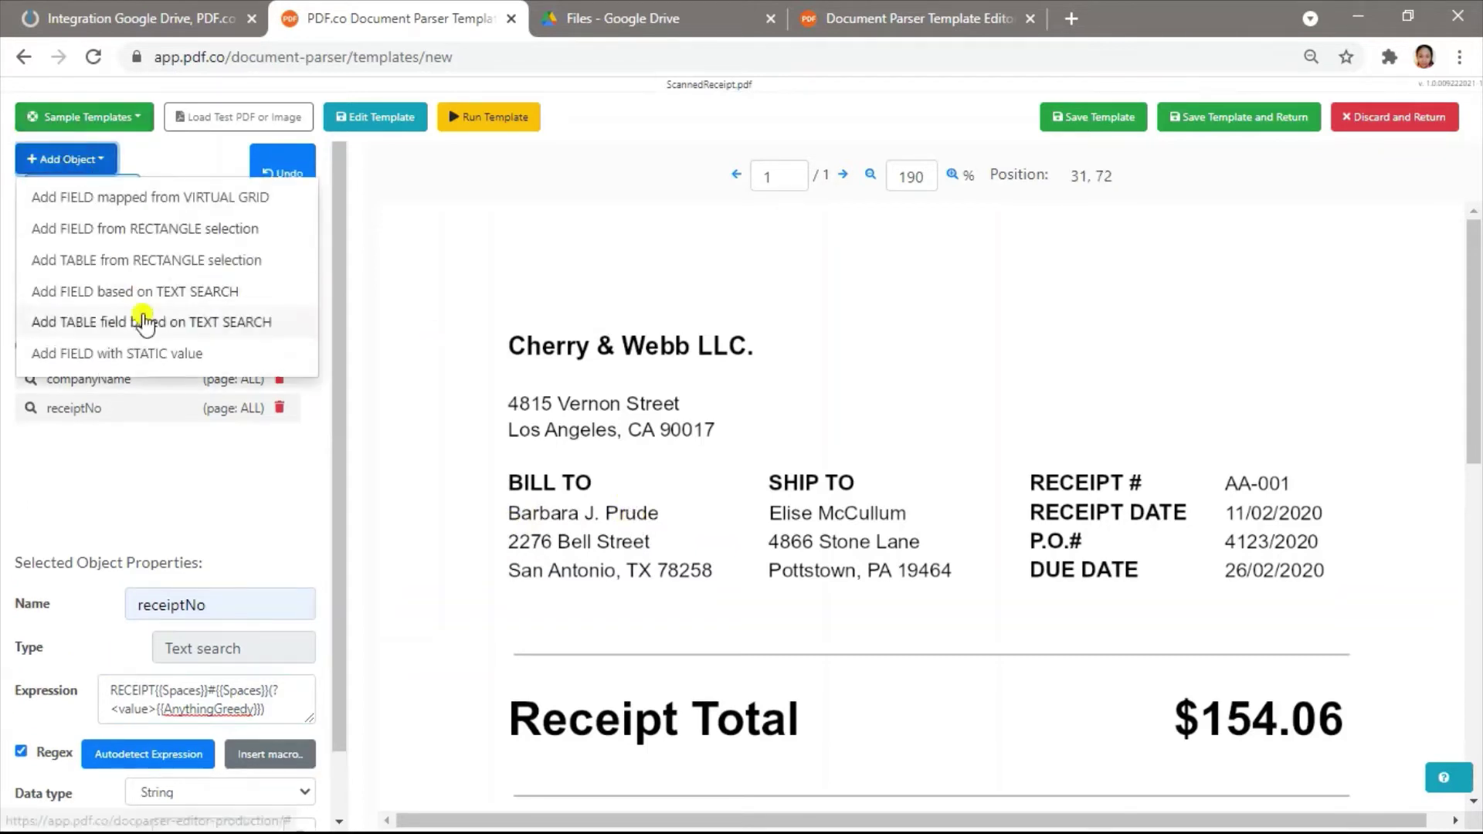
click(154, 291)
click(252, 573)
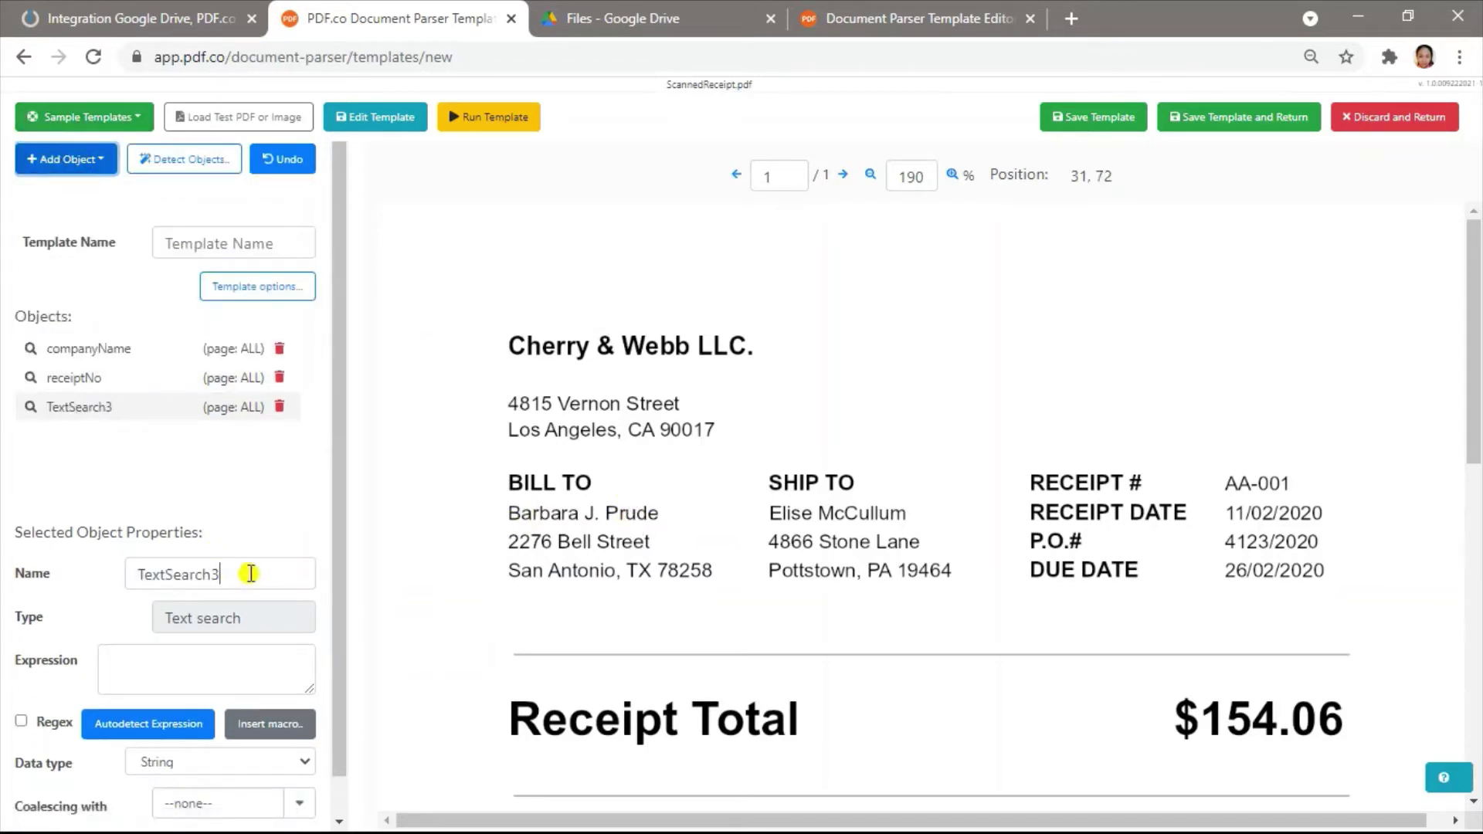
drag(251, 573, 53, 579)
text(bi)
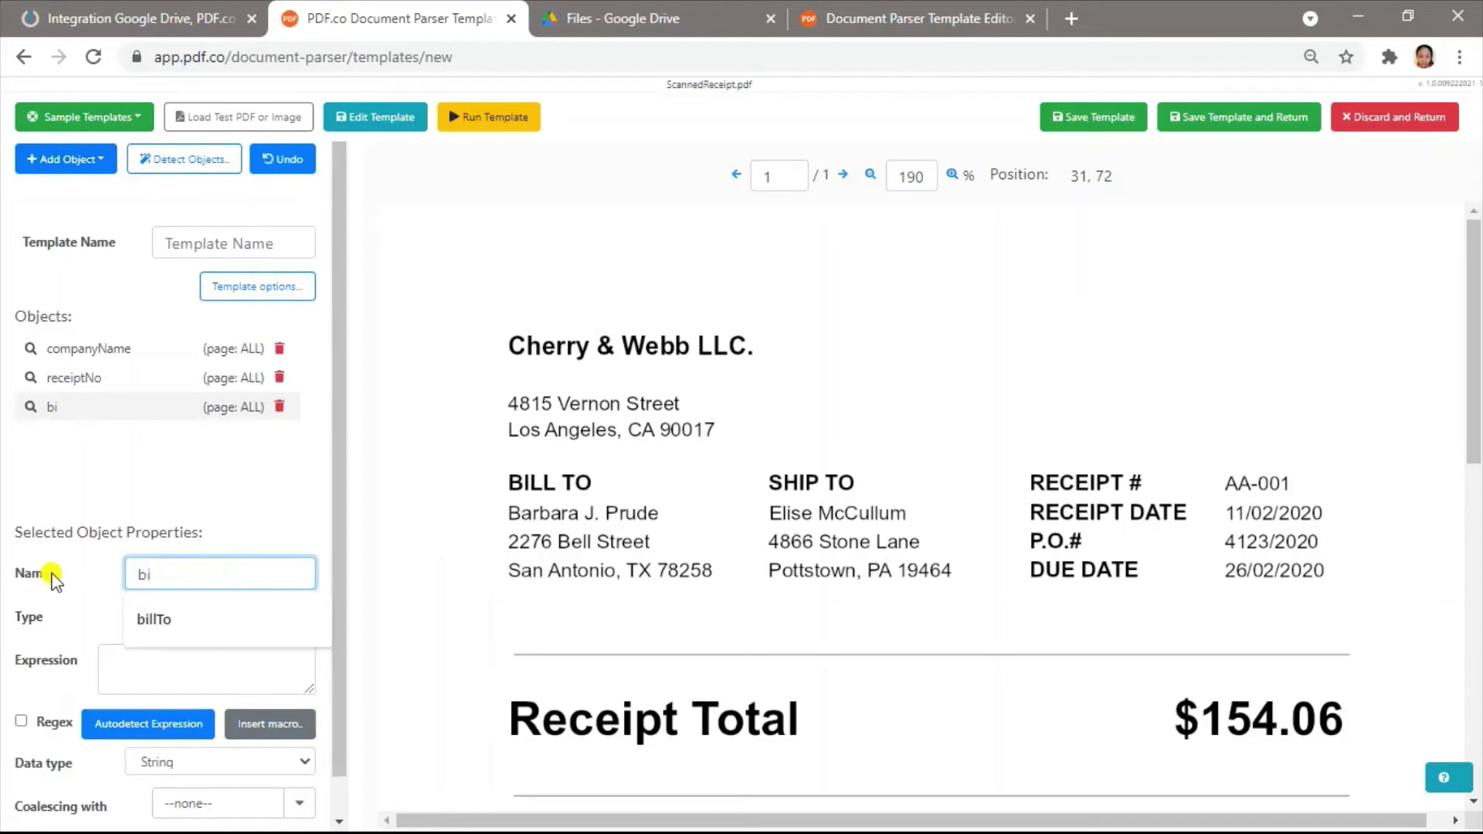
key(Down)
key(Return)
Start the billTo expression with (?<value> and two SentenceWithSingleSpaces macros separated by {{Spaces}}.
click(231, 667)
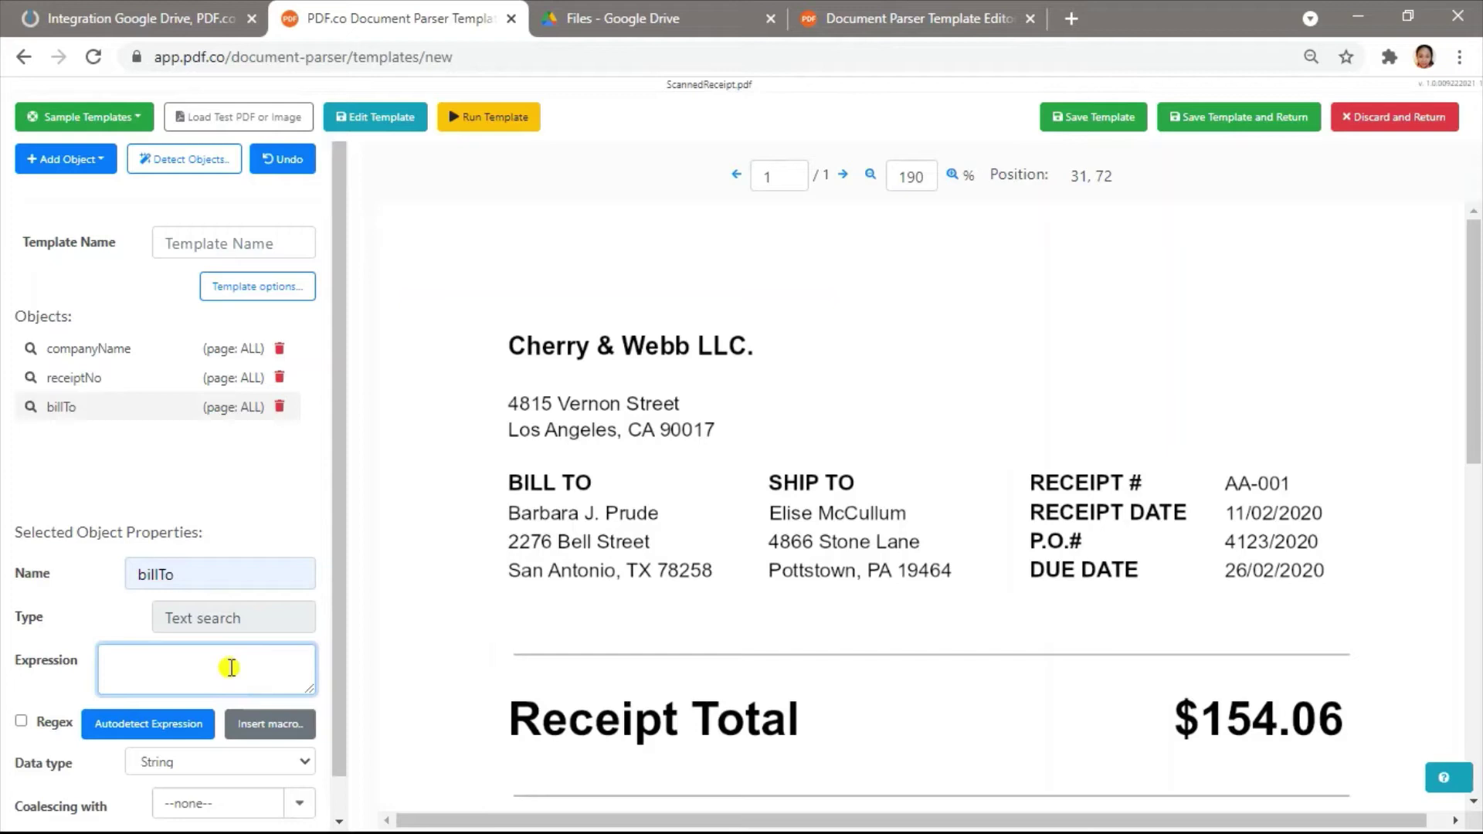
text((?<value>)
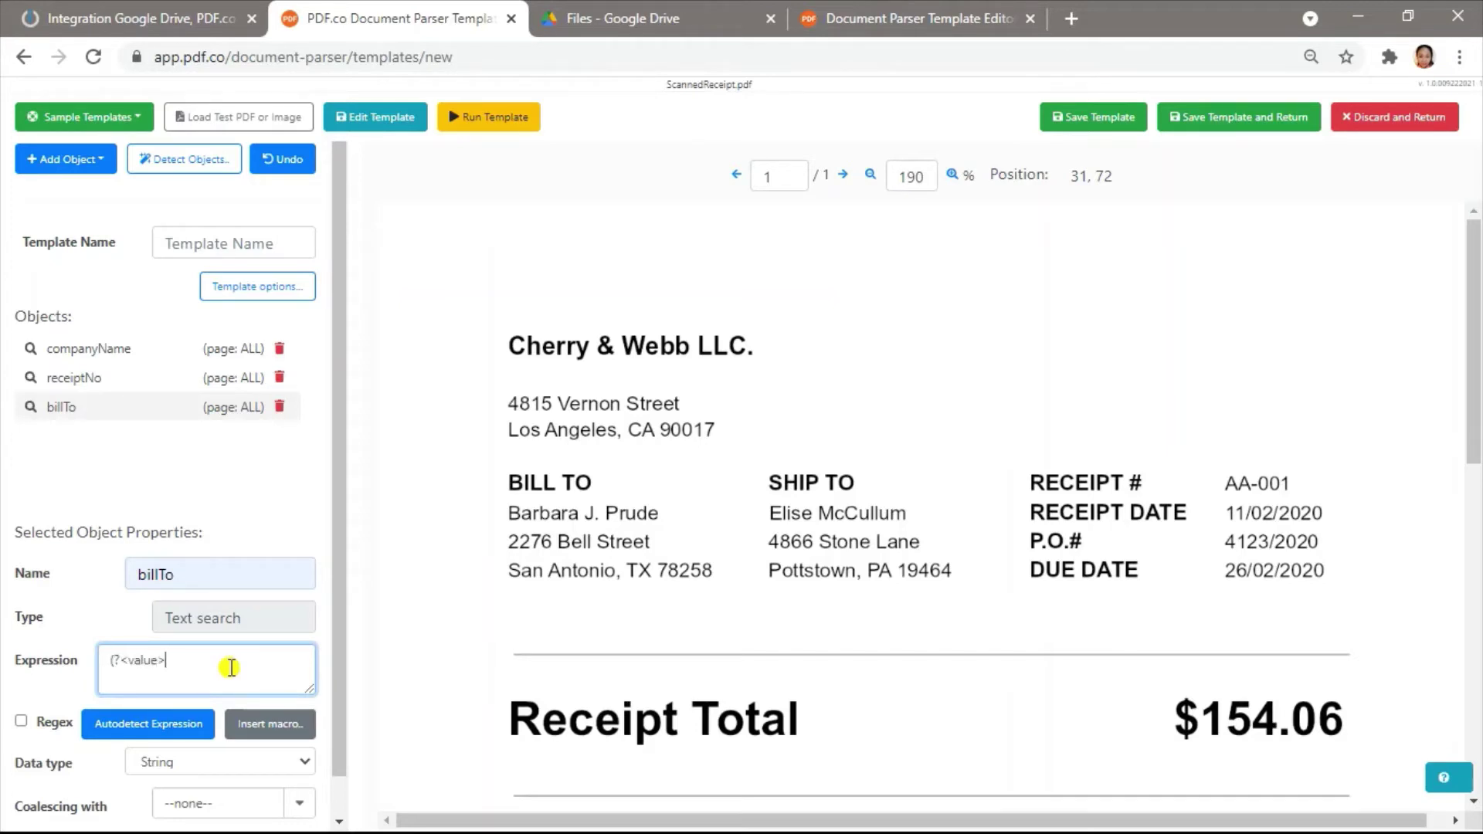
click(266, 722)
drag(576, 153, 472, 153)
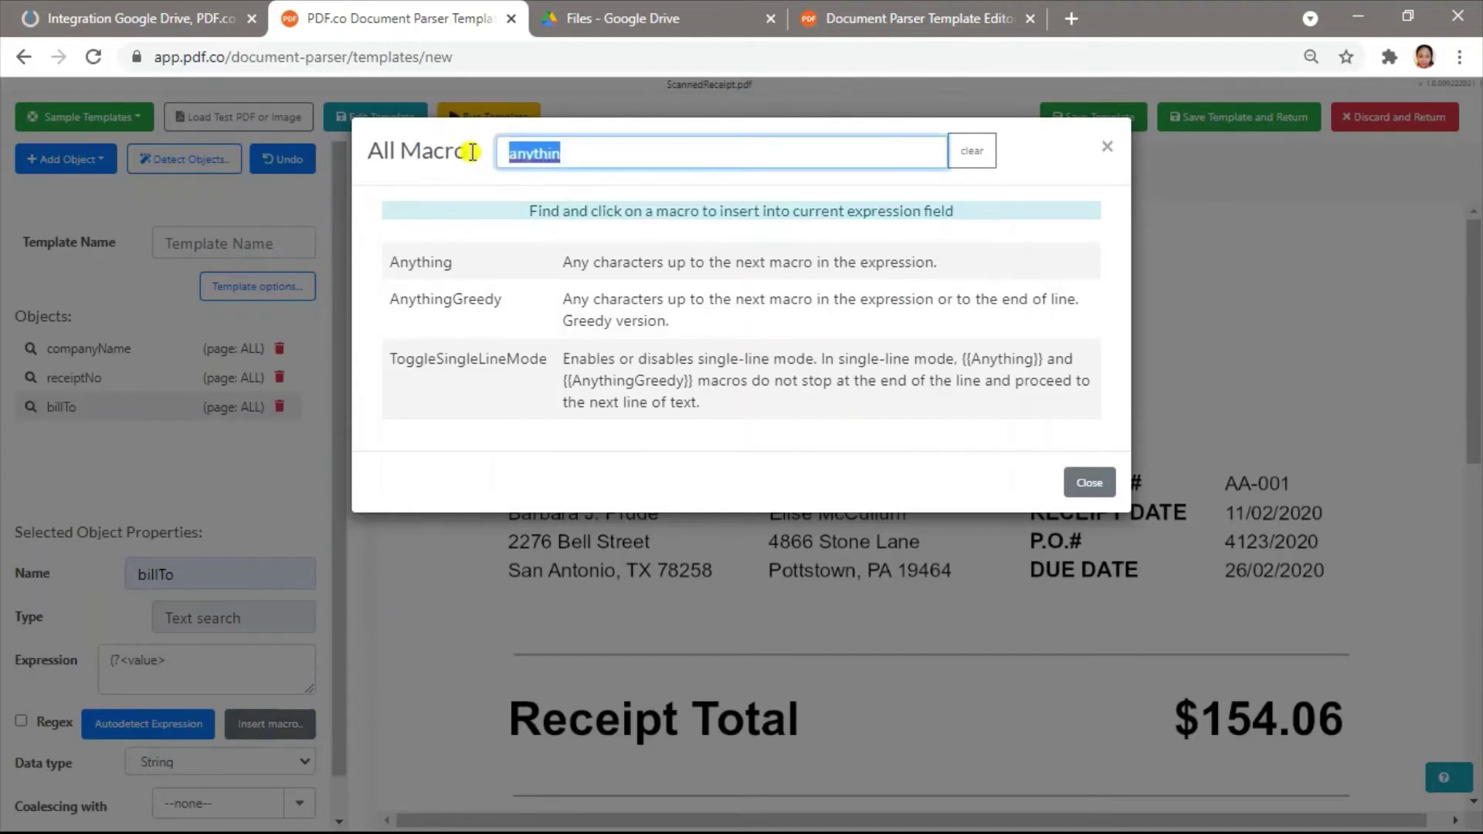
text(sen)
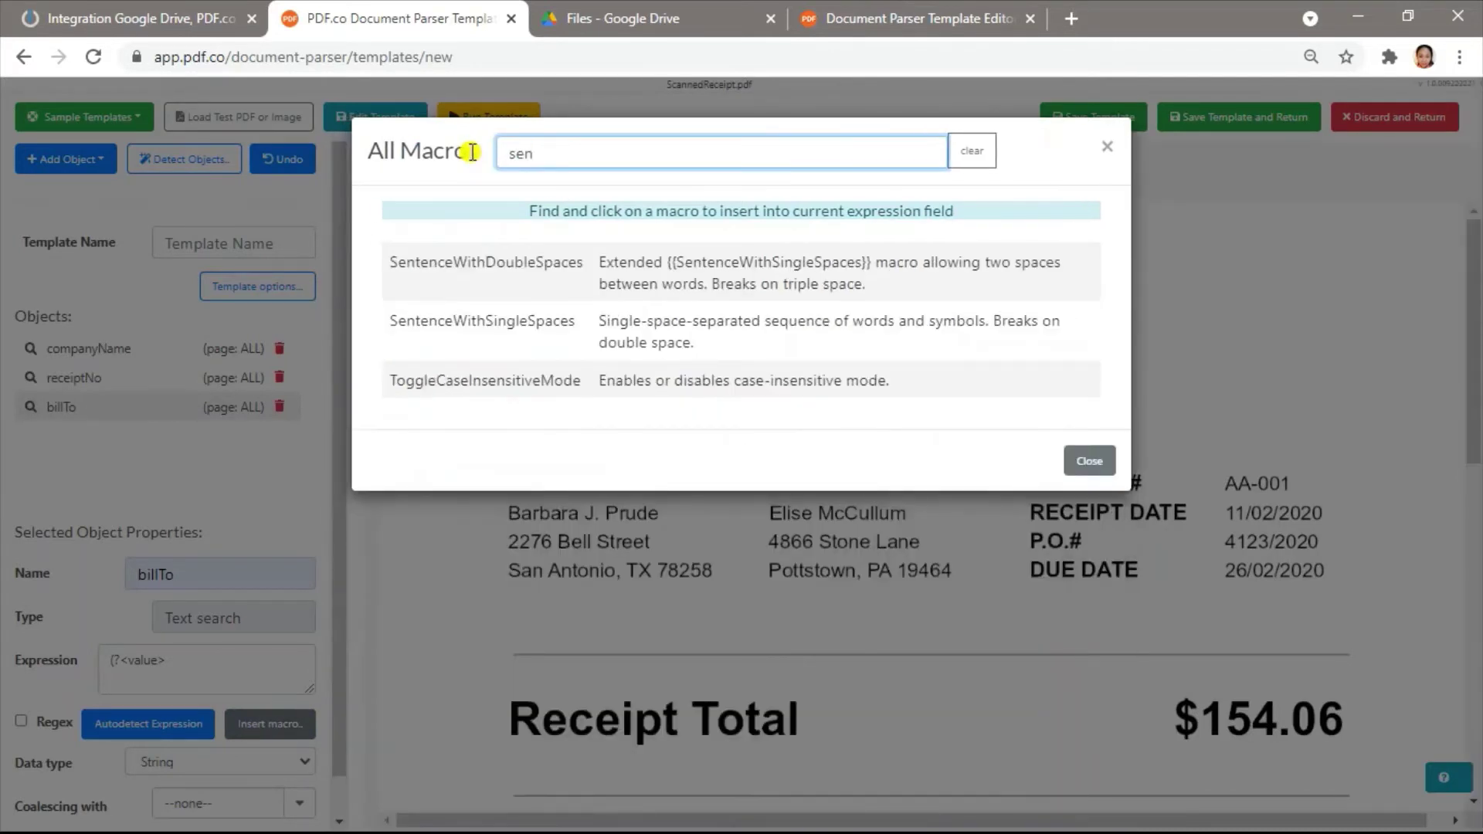
click(659, 344)
click(287, 674)
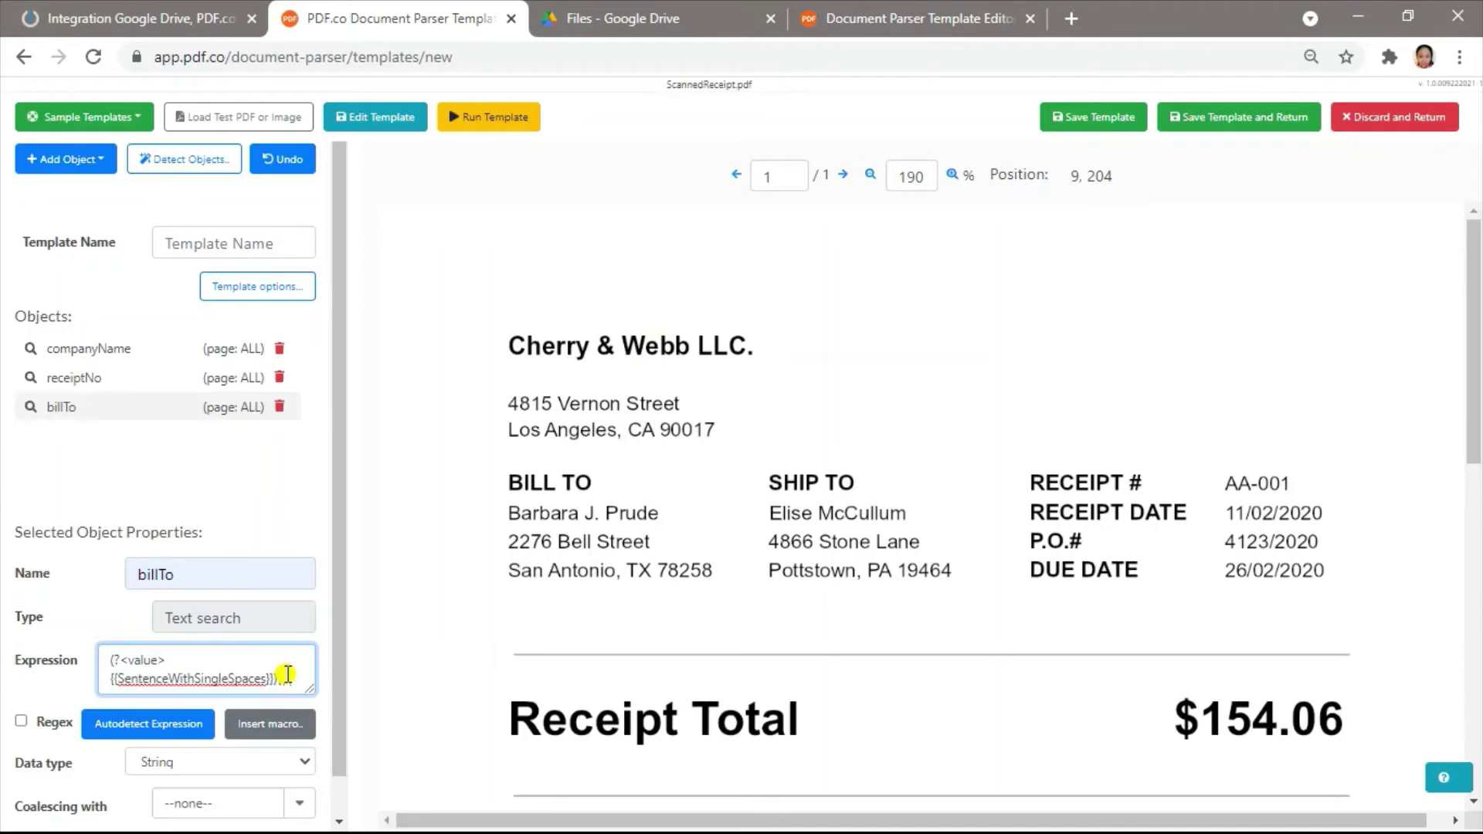
text({{Spaces)
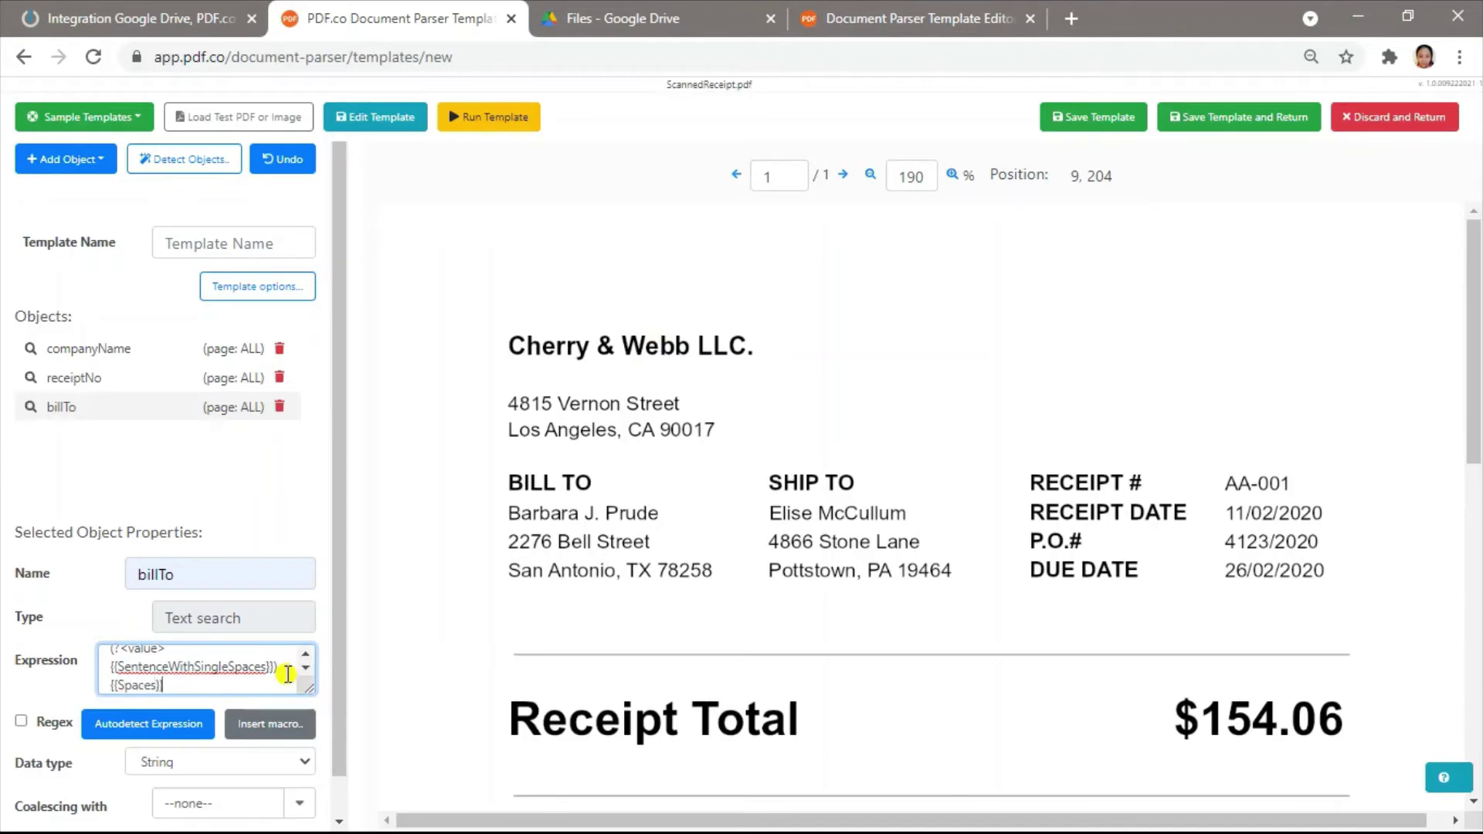
click(259, 720)
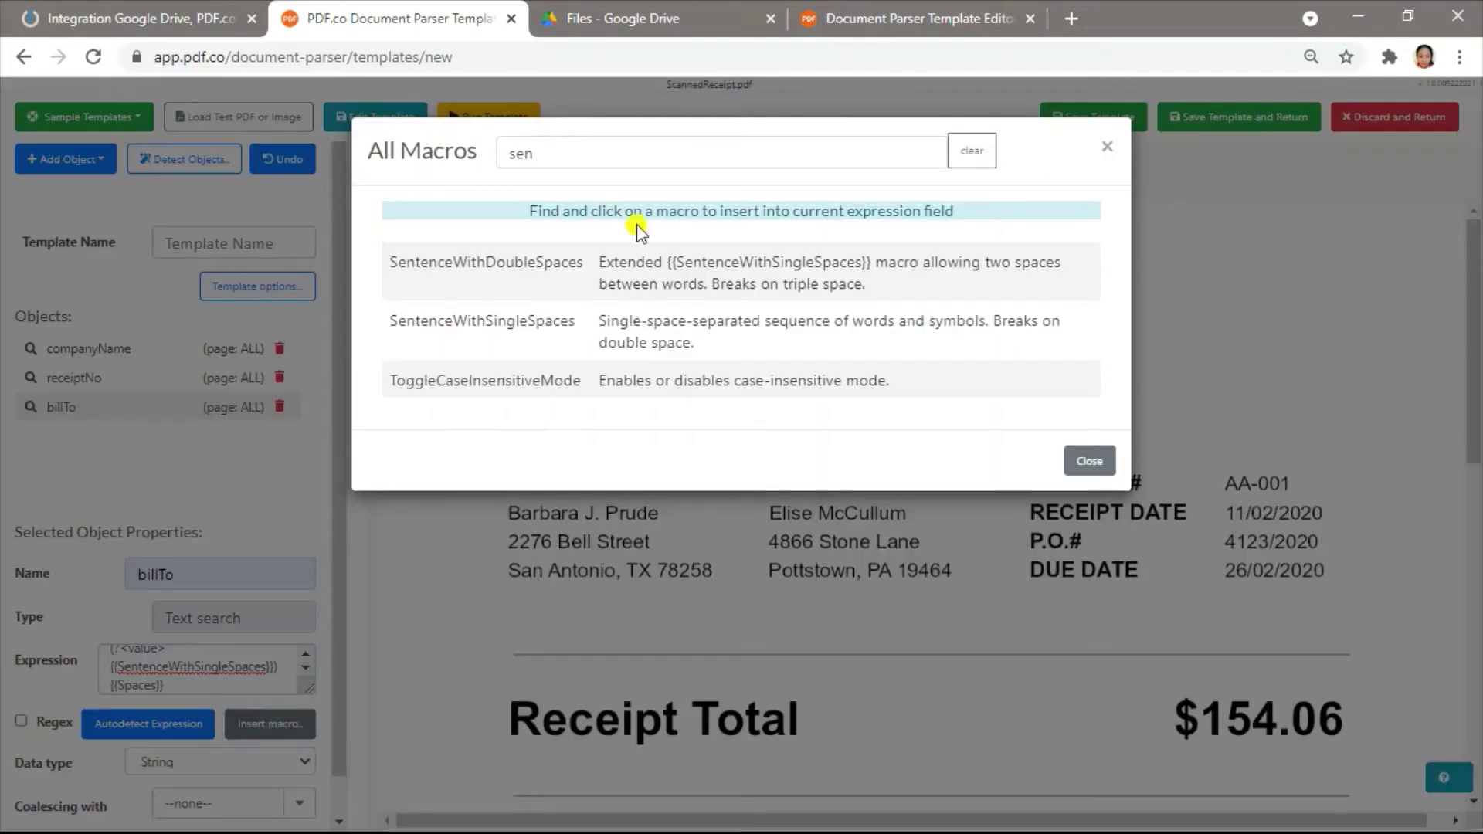
click(607, 334)
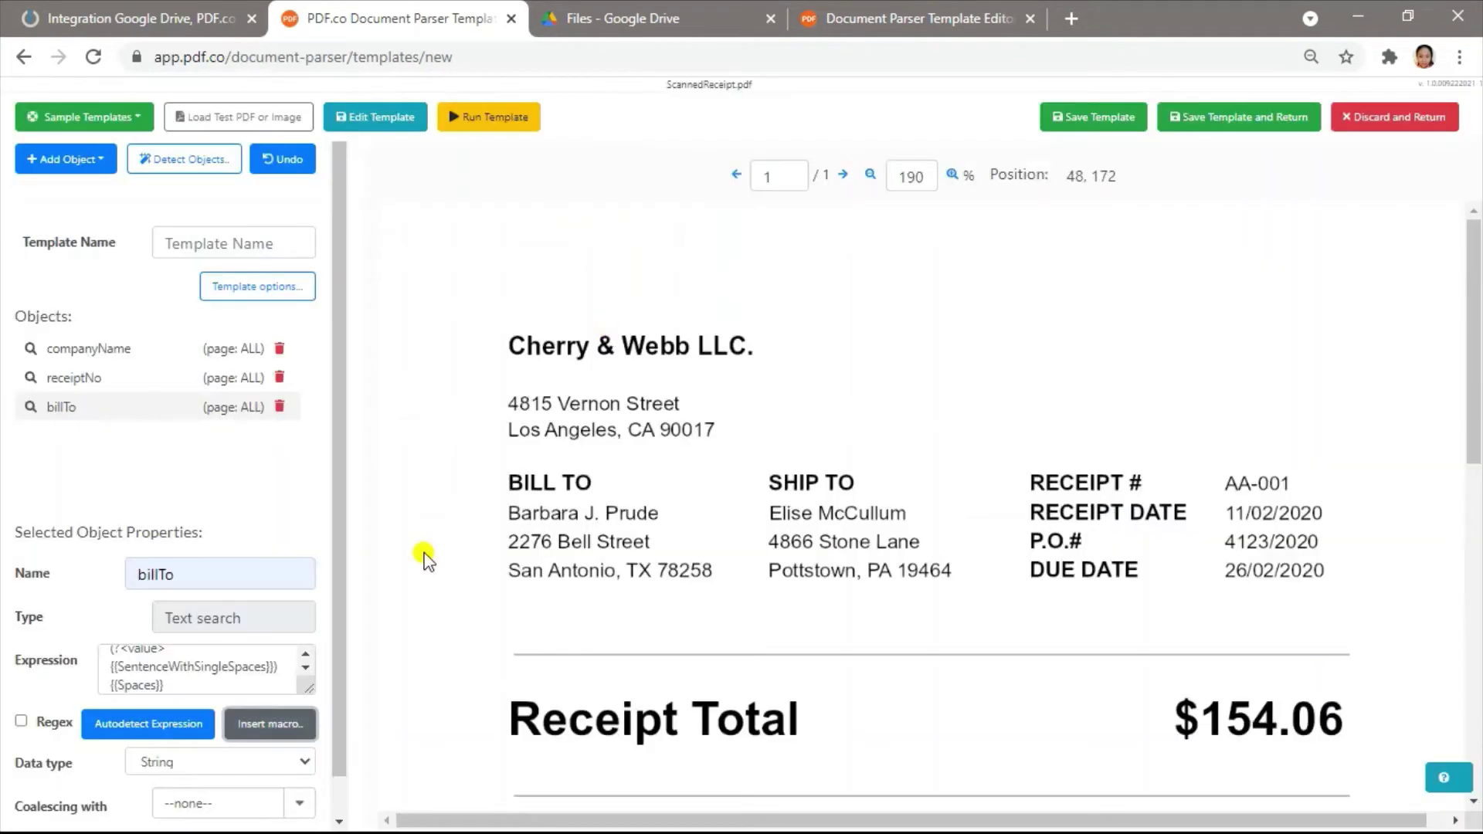
End the billTo expression with {{Spaces}}RECEIPT DATE and enable Regex.
drag(307, 689, 306, 786)
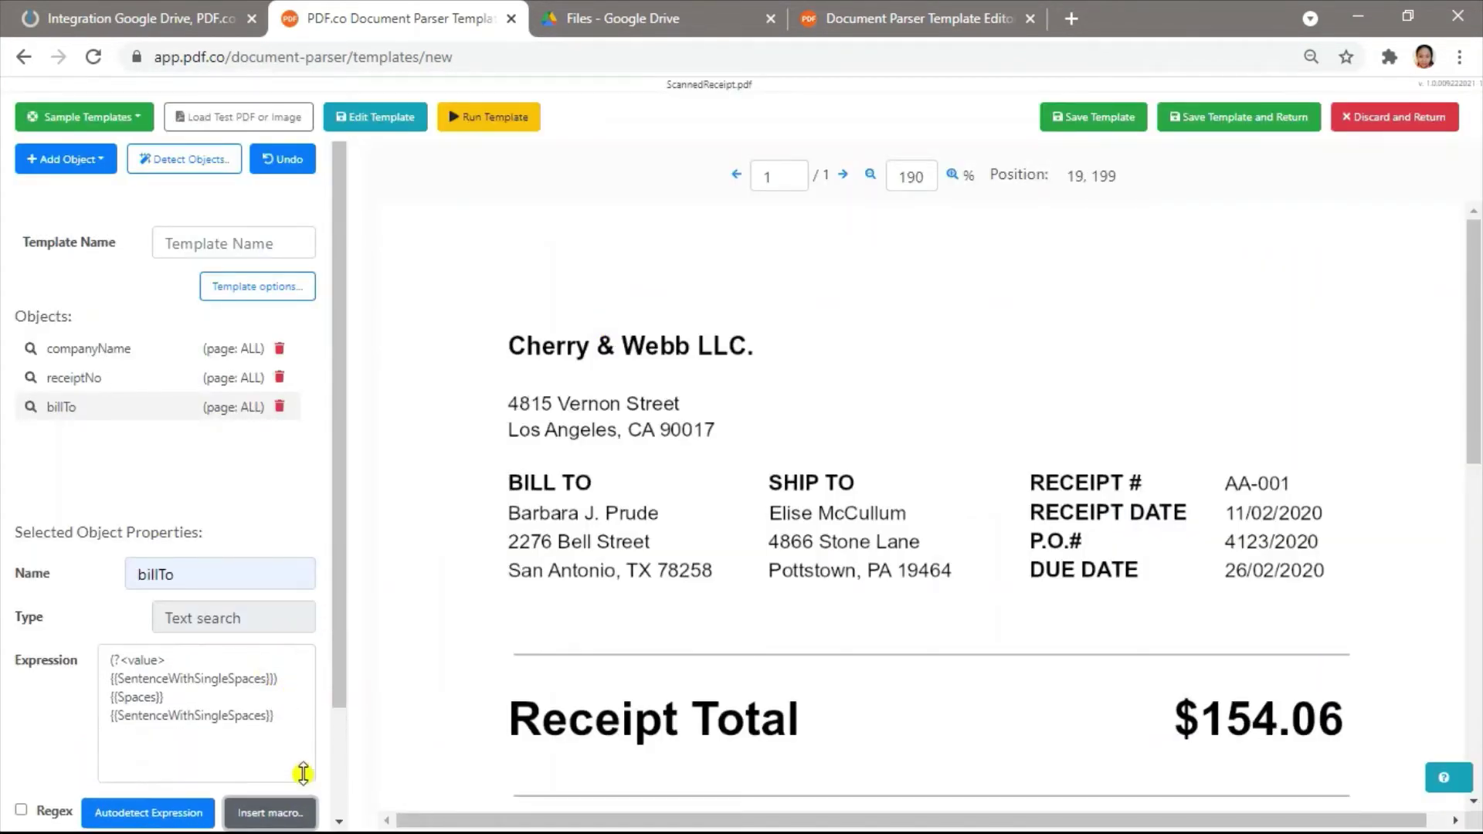
click(283, 714)
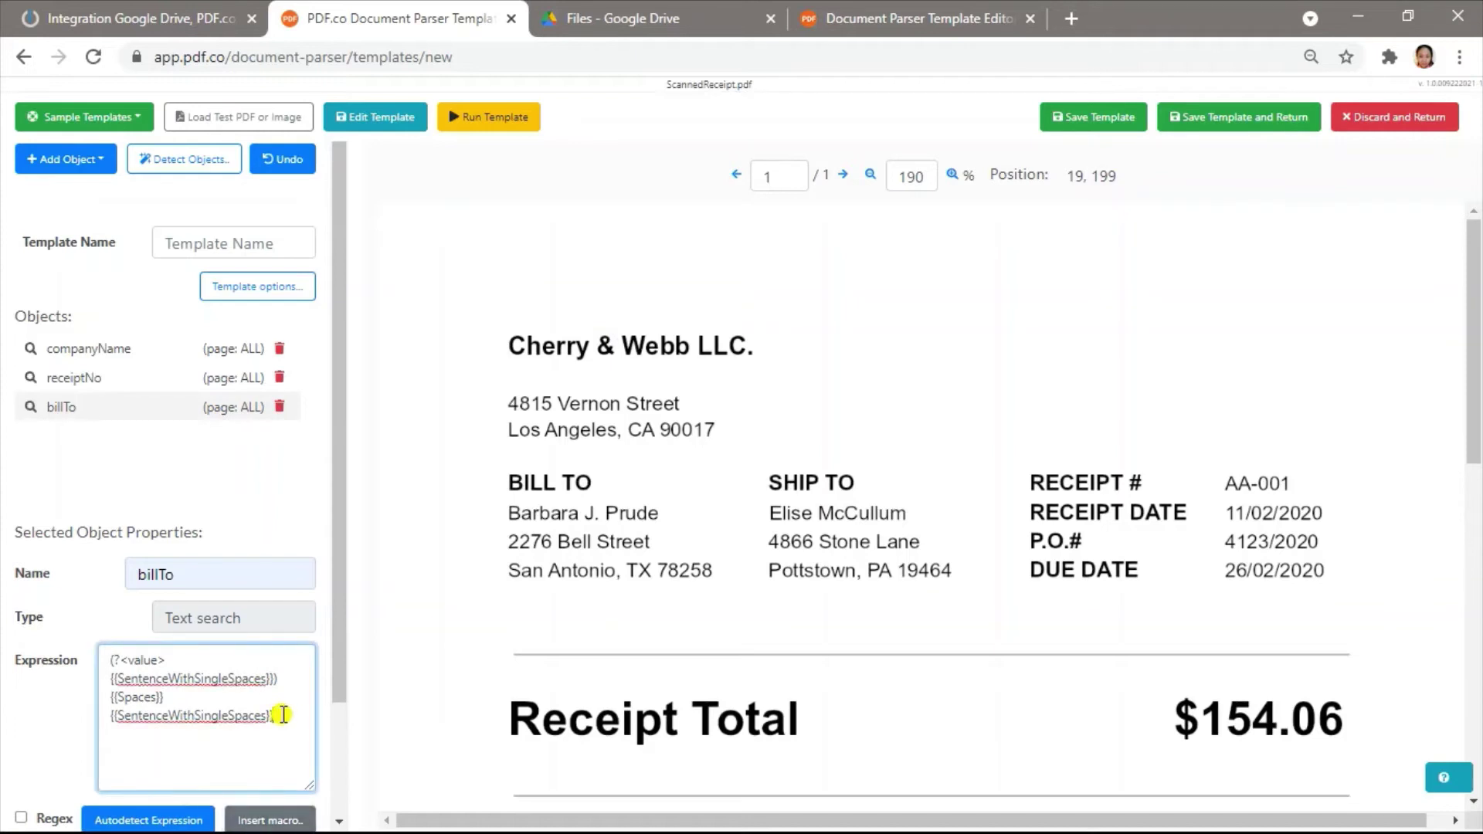
text({{Spaces)
key(Caps_Lock)
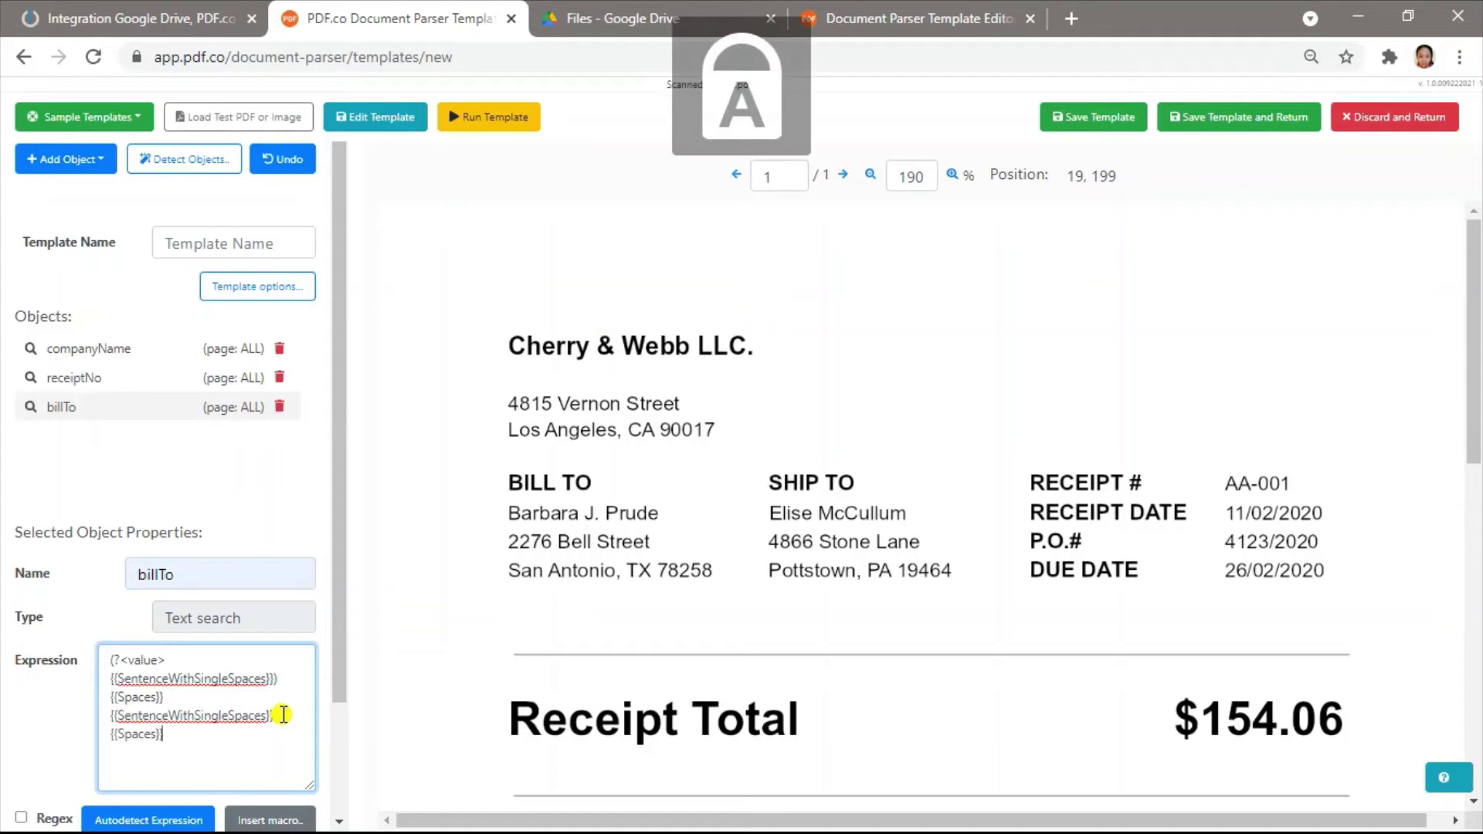
text(s}}RECEIPT)
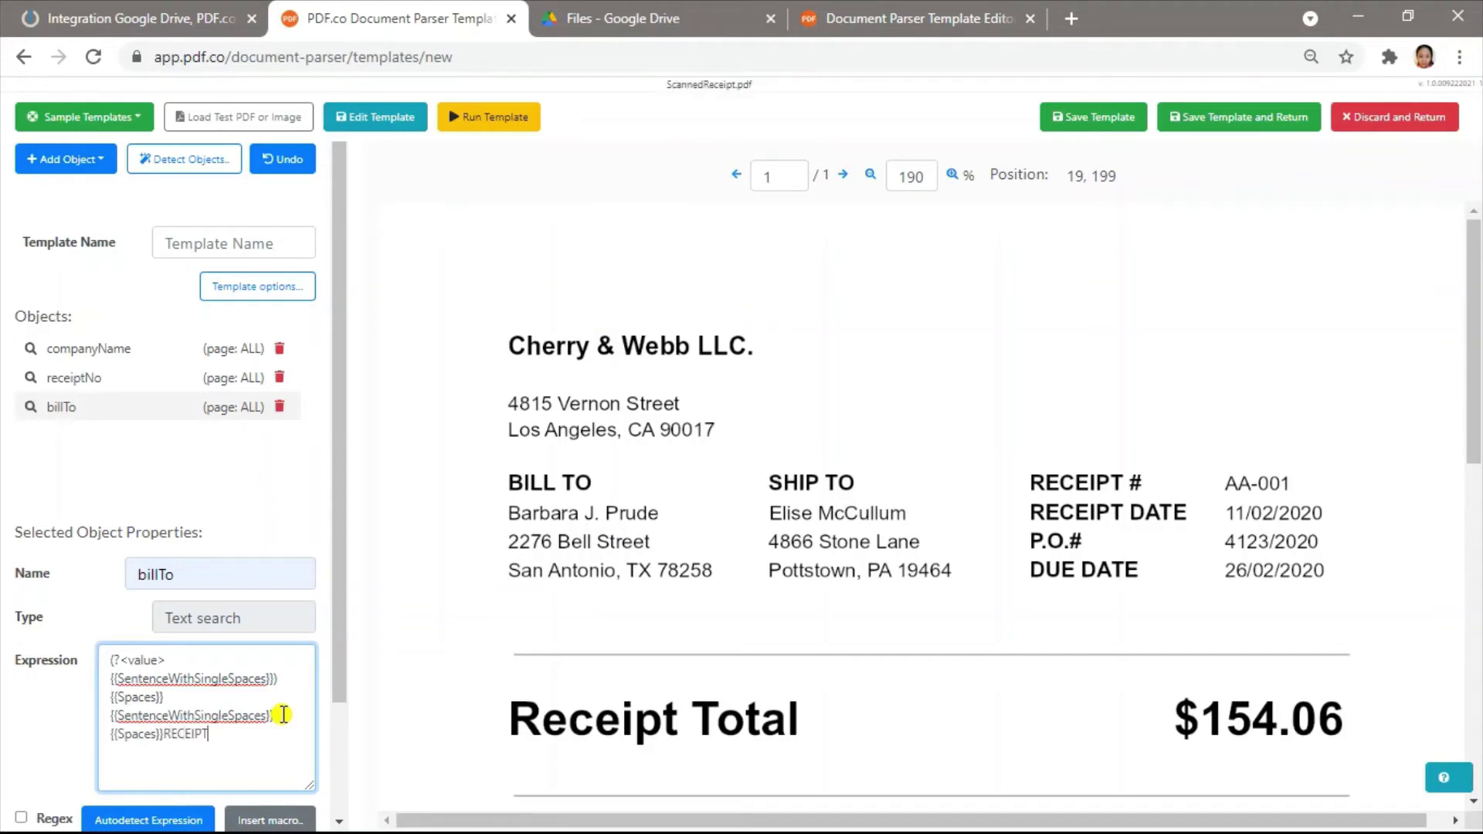
text( DATE)
key(Caps_Lock)
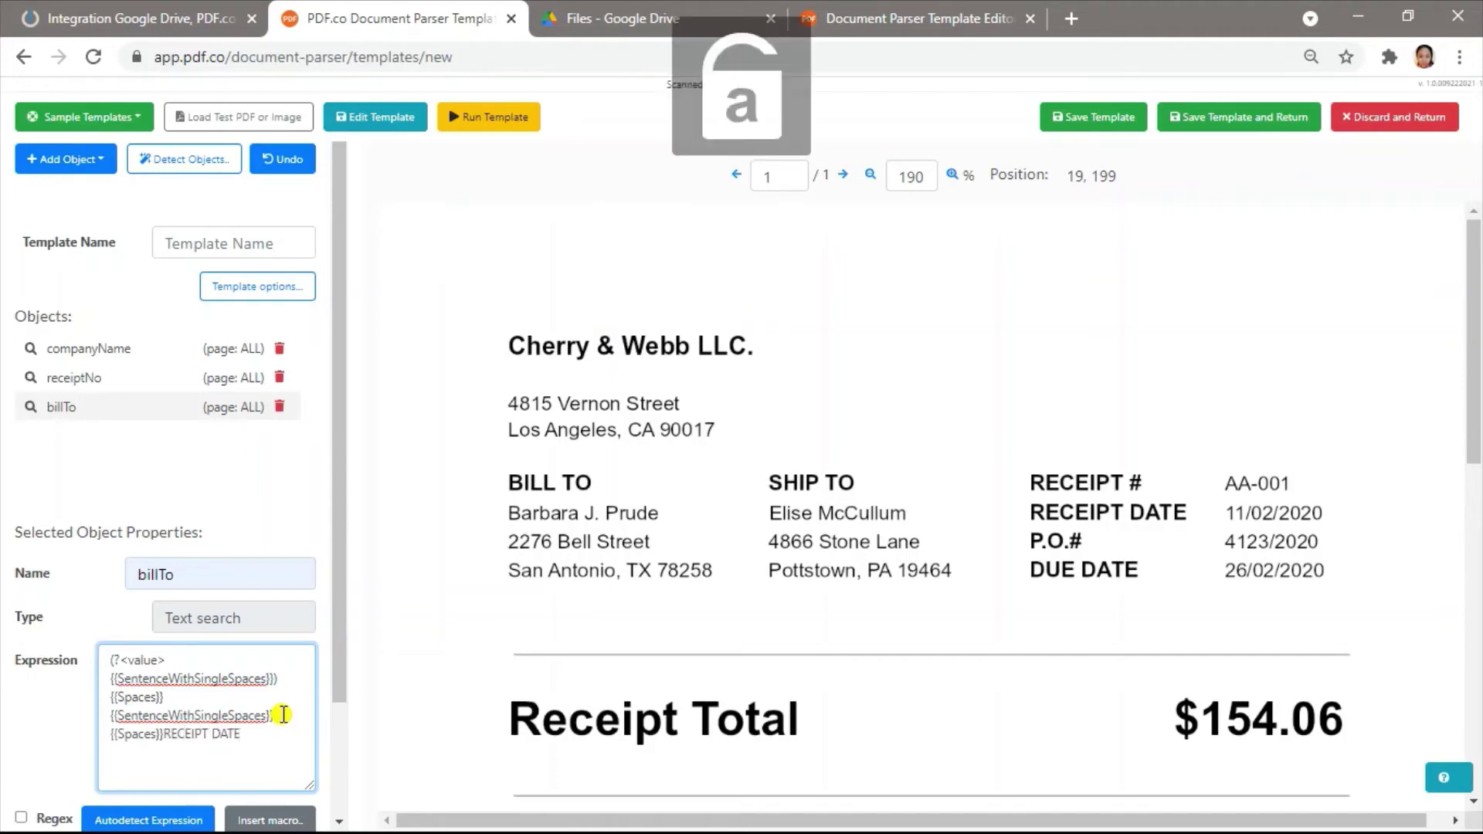
click(21, 818)
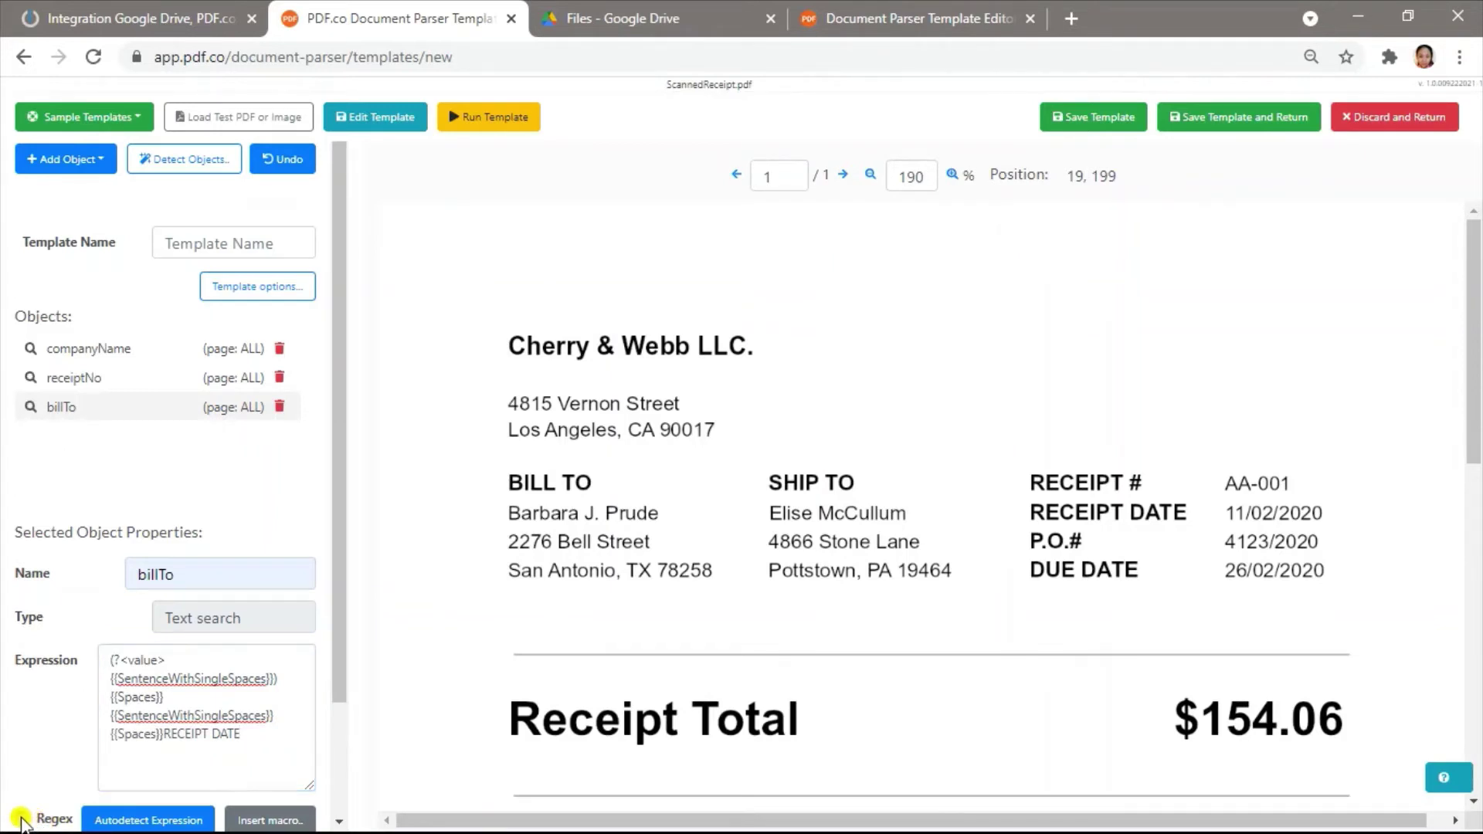
Add another text-search field named shipTo.
click(104, 162)
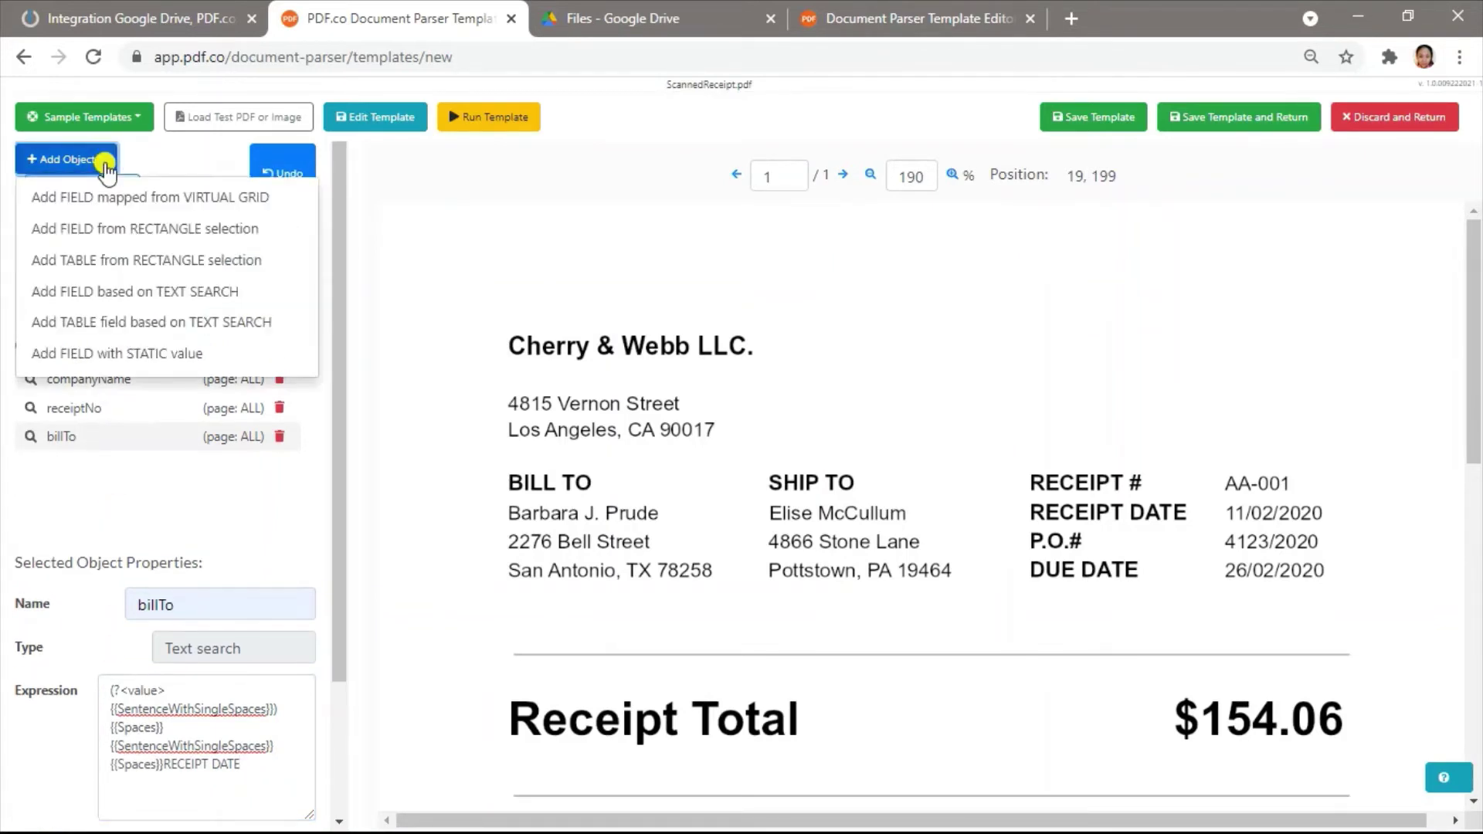
click(146, 298)
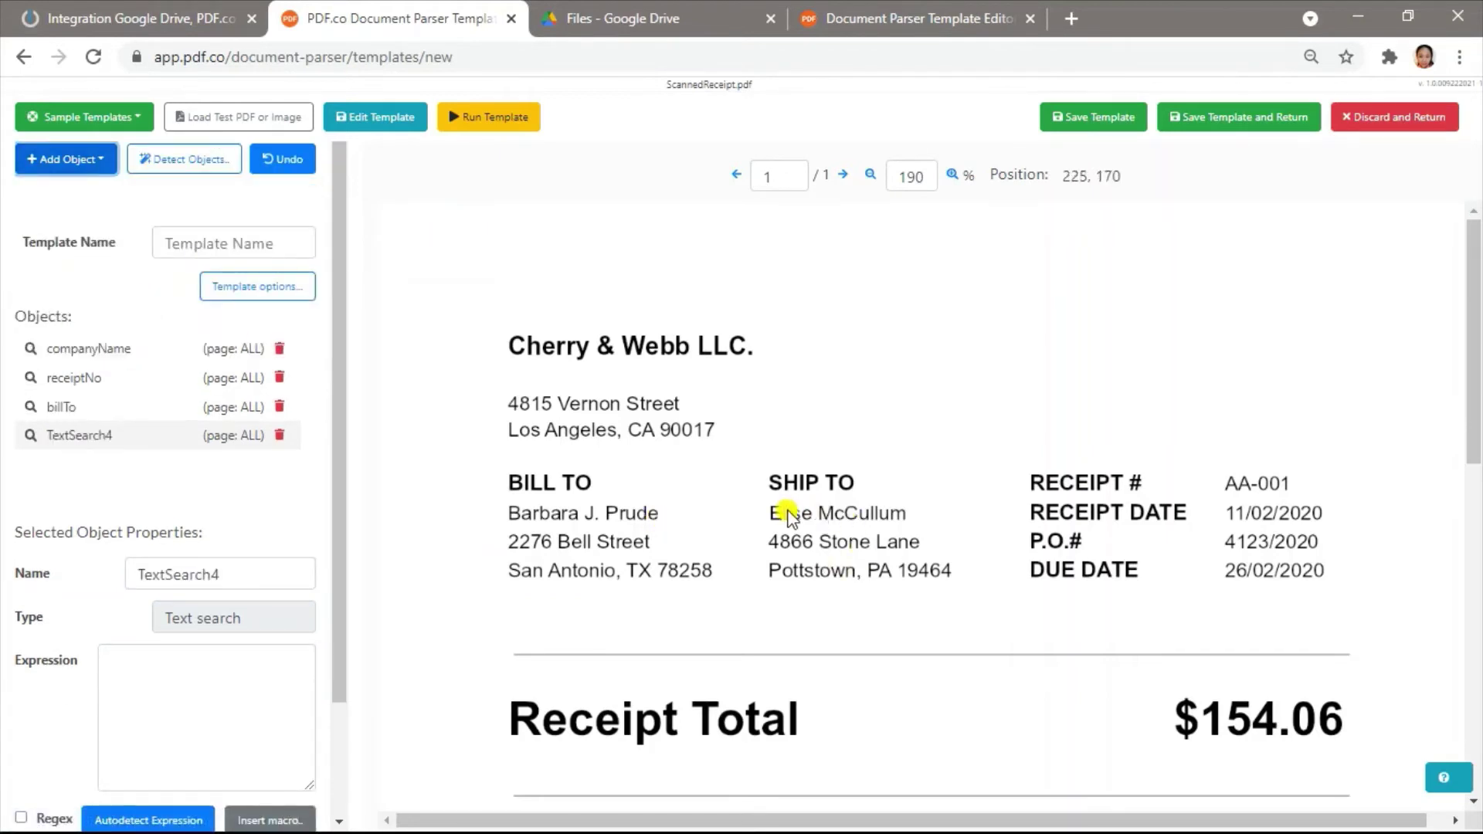
drag(281, 573, 35, 577)
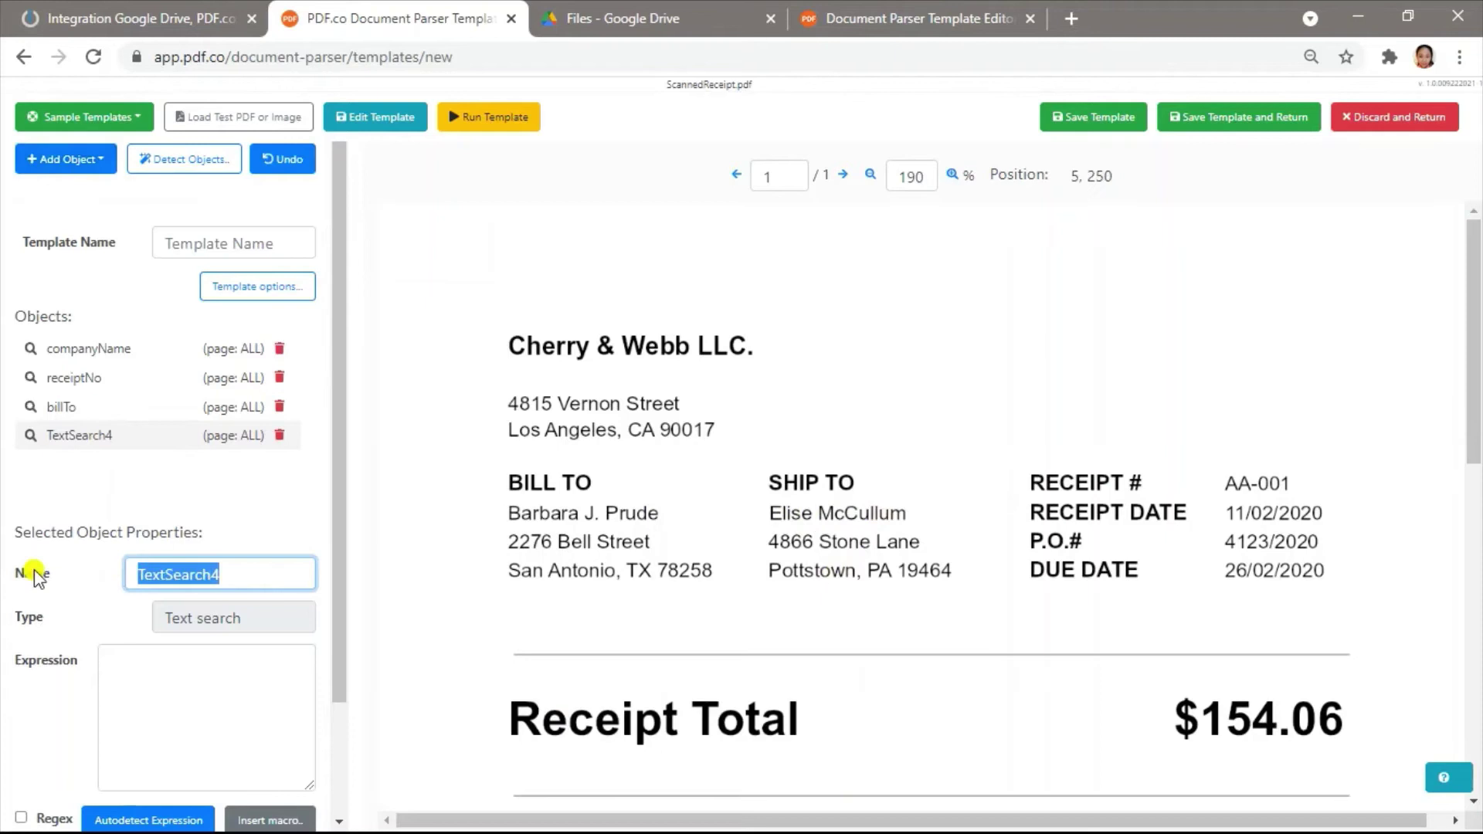
text(shipTo)
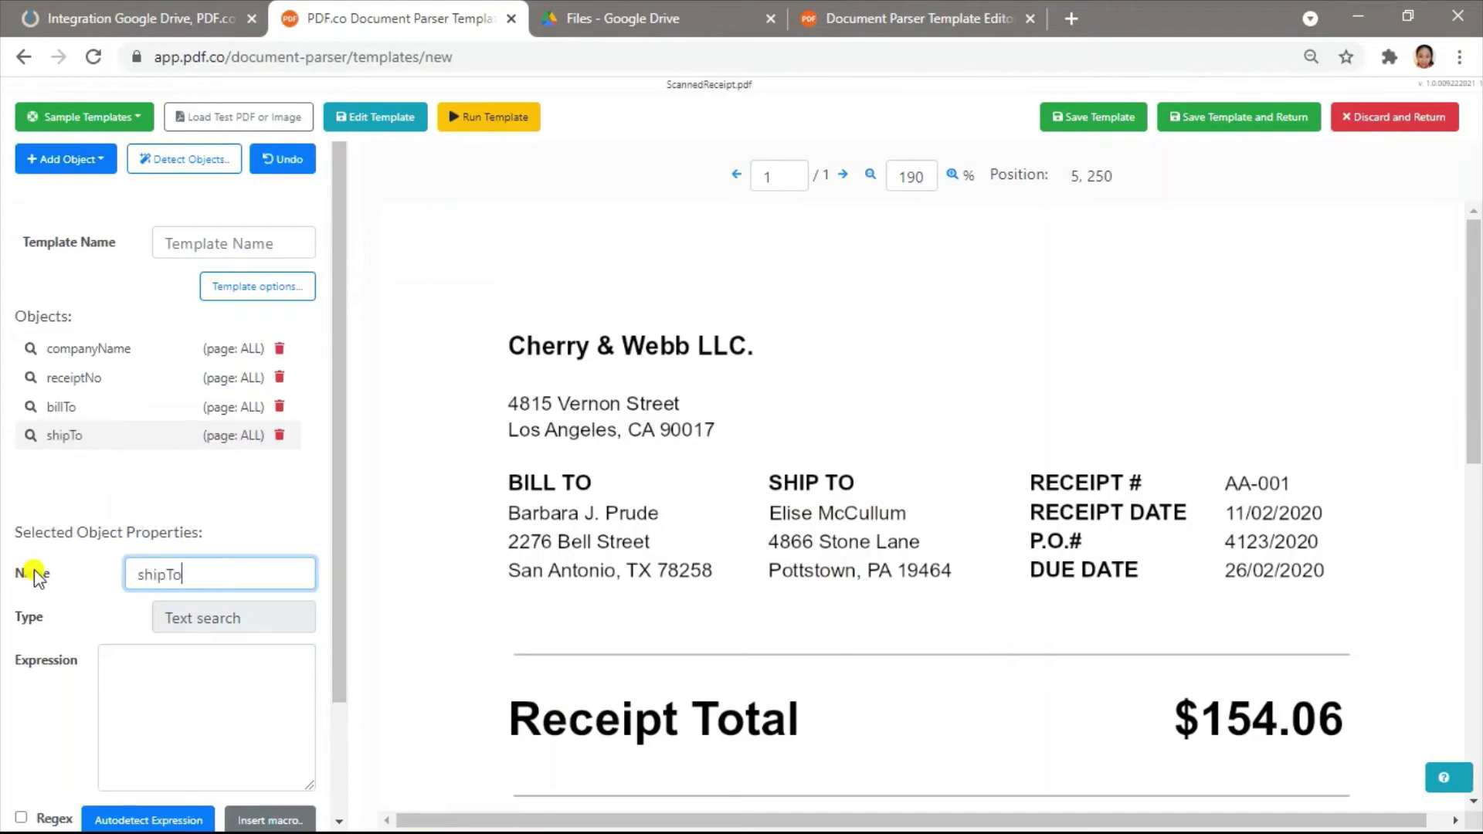
Set shipTo's expression to {{SentenceWithSingleSpaces}}{{Spaces}}(?<value>{{SentenceWithSingleSpaces}}){{Spaces}}RECEIPT DATE as regex.
click(184, 682)
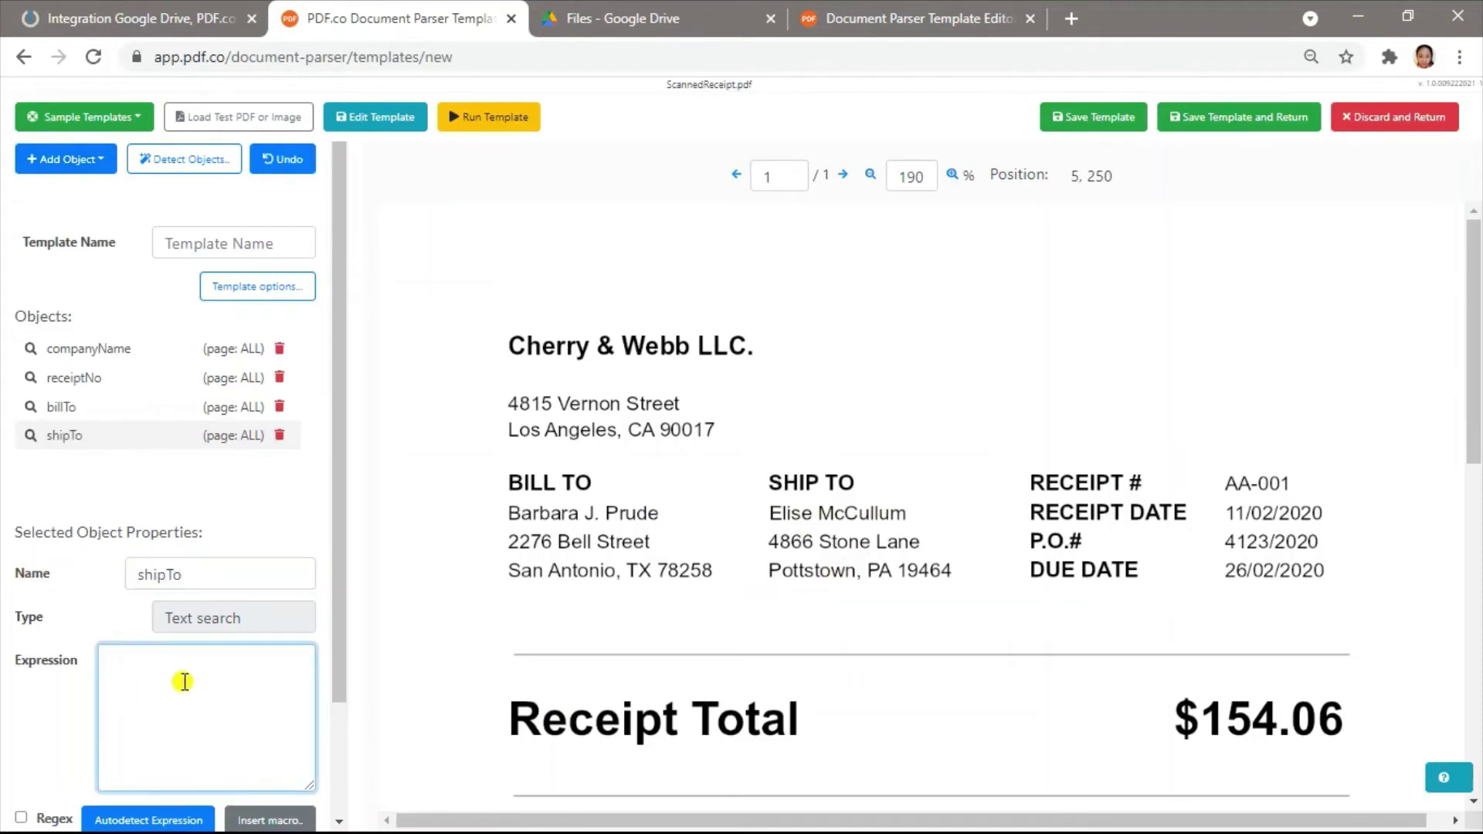
click(281, 819)
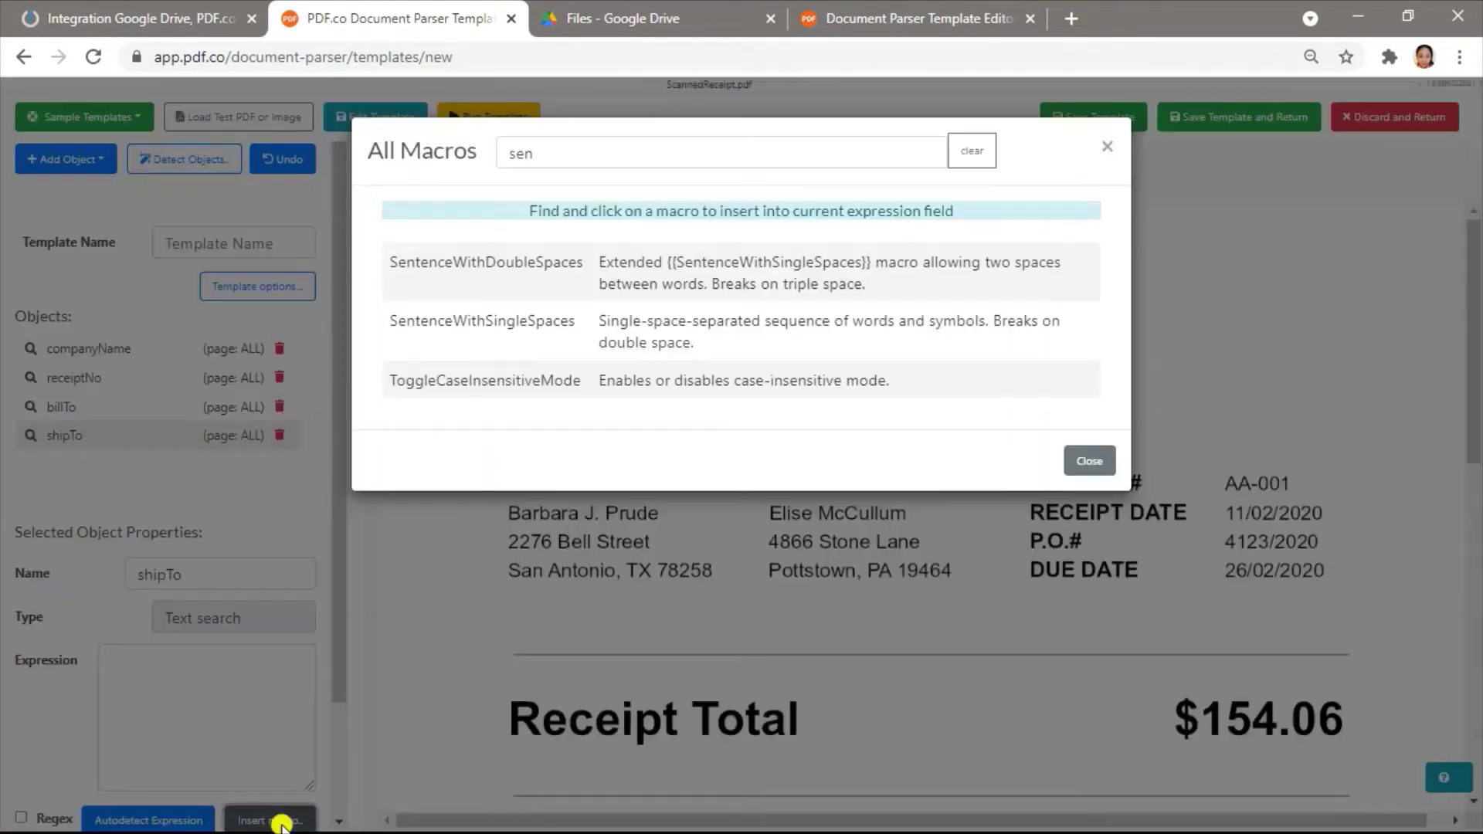
click(627, 340)
click(294, 661)
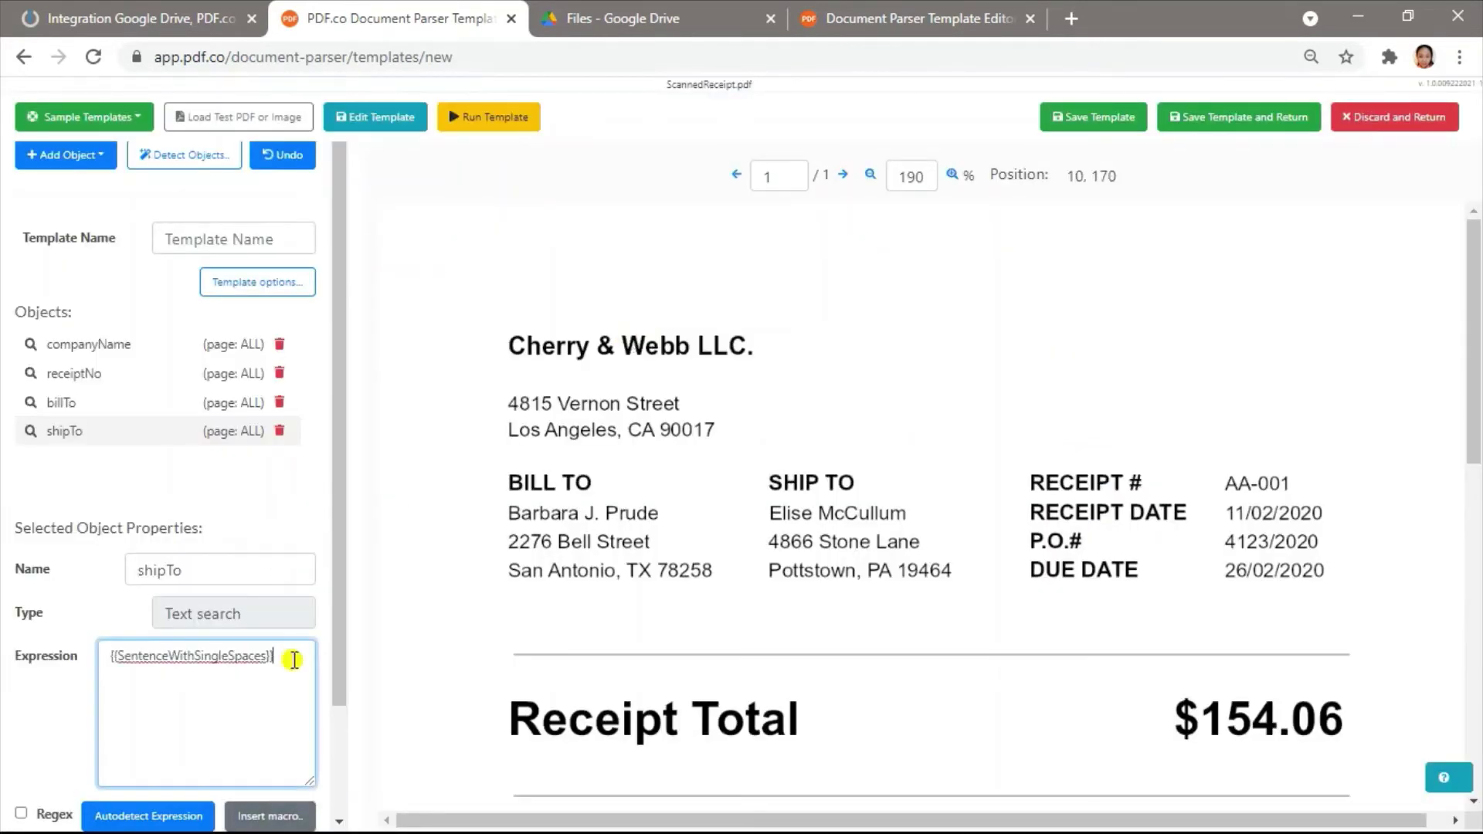
text({{Spaces}}(?<value>)
click(270, 815)
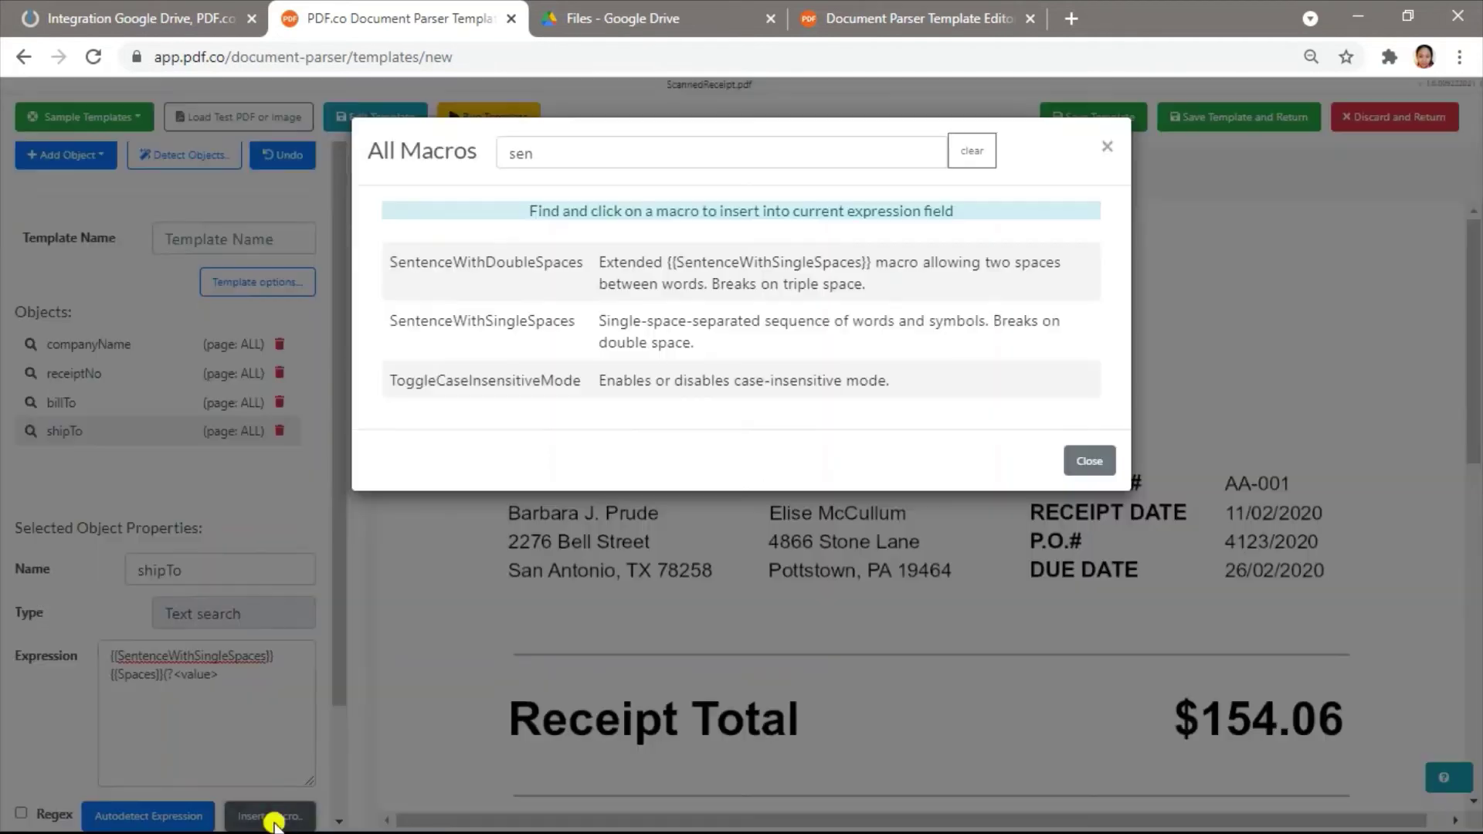
click(532, 319)
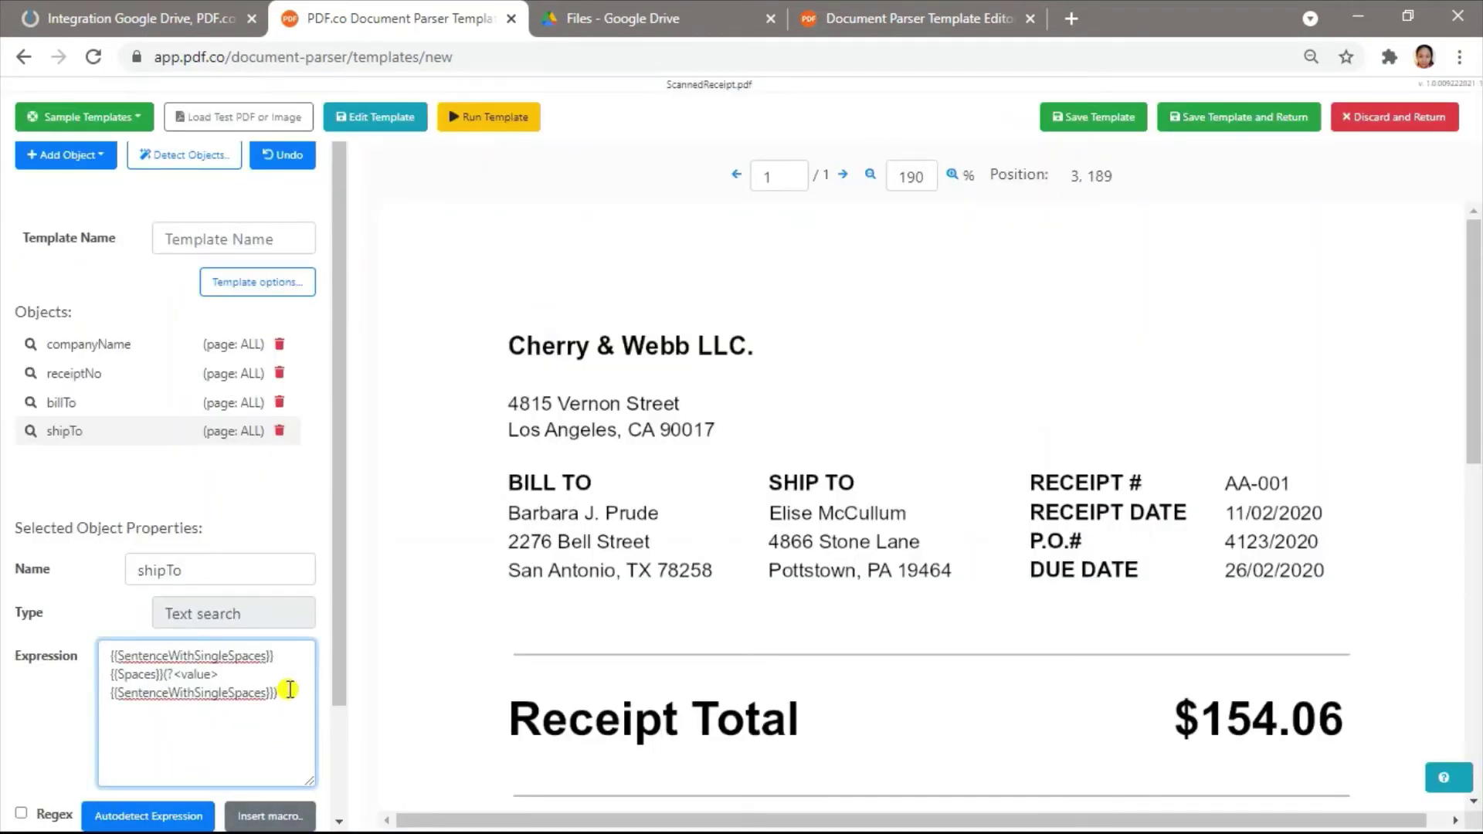
text(){{Spaces}})
key(Caps_Lock)
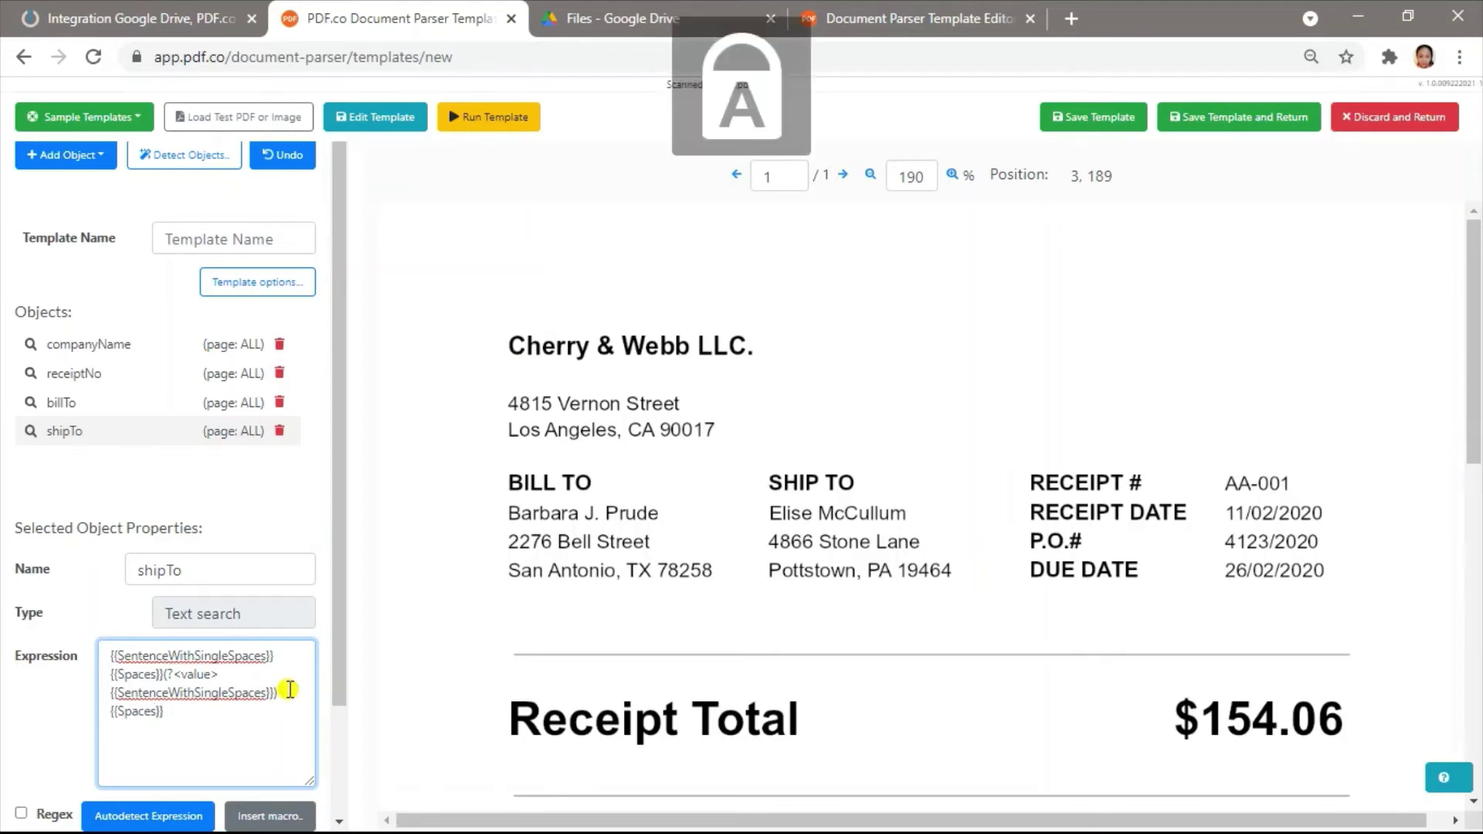
text(RECEIPT DATE)
key(Caps_Lock)
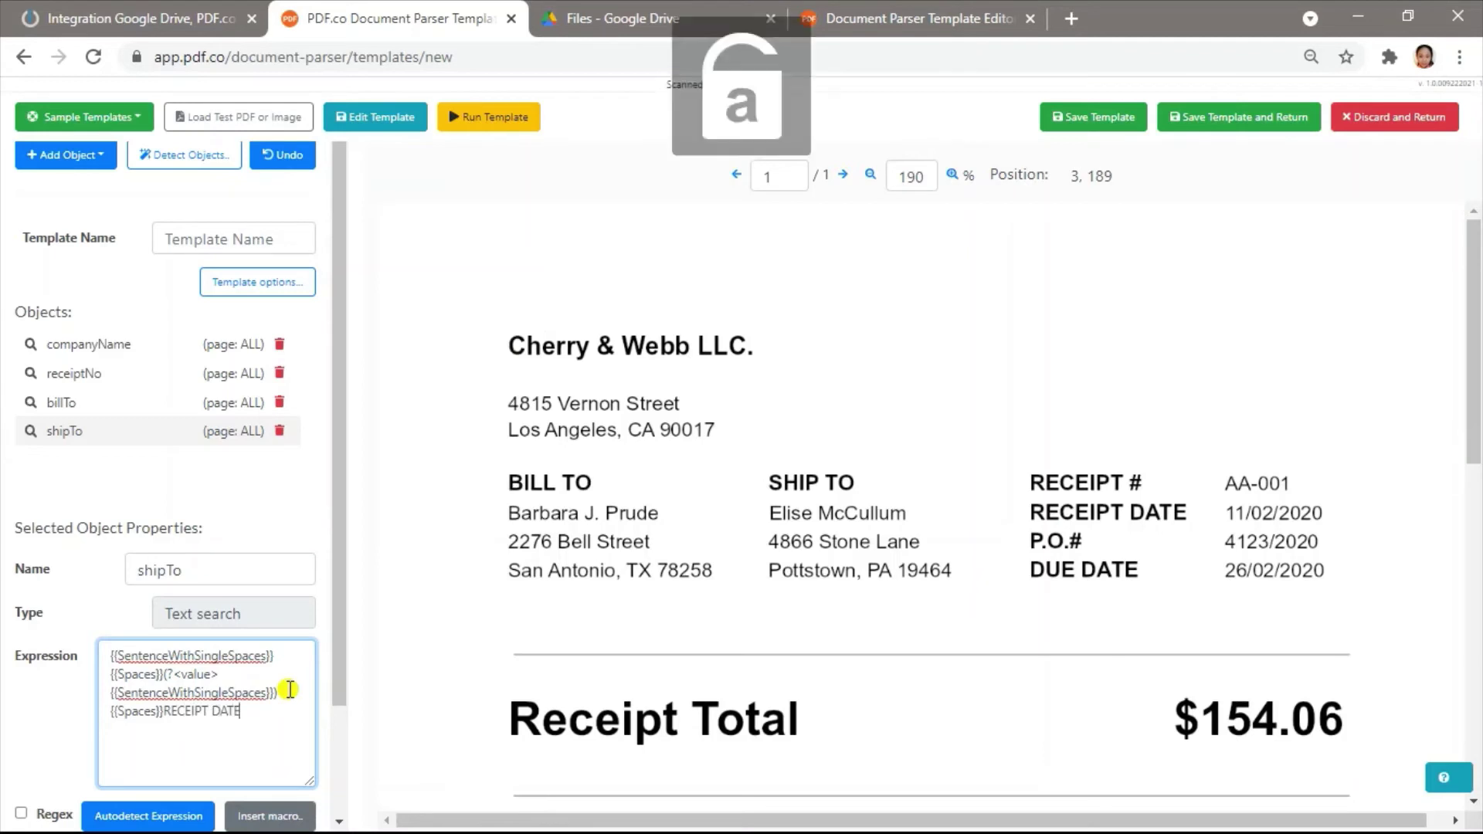
click(24, 816)
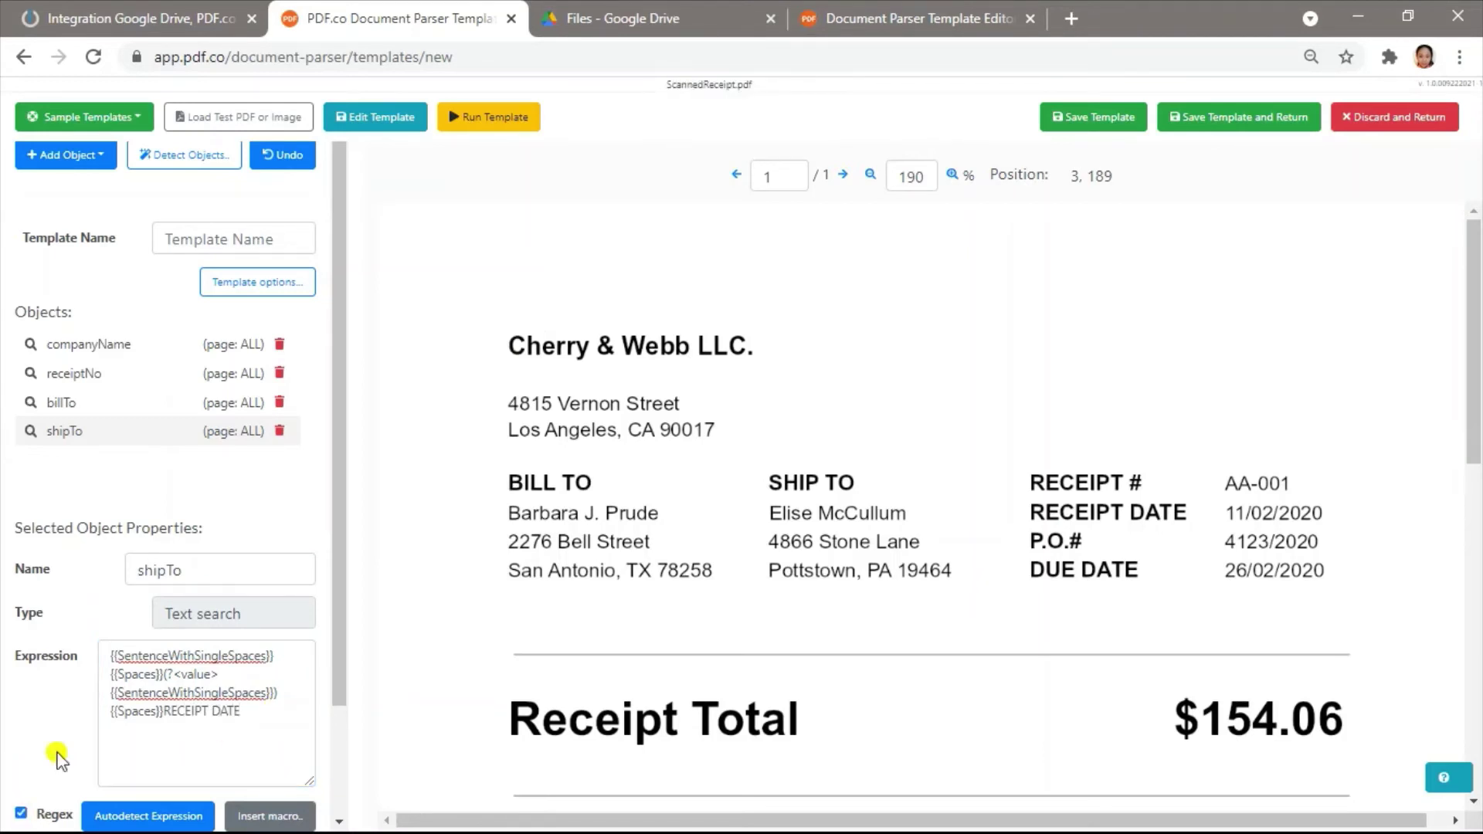
Run the template and check companyName Cherry & Webb LLC., receiptNo AA-001, billTo and shipTo.
click(514, 119)
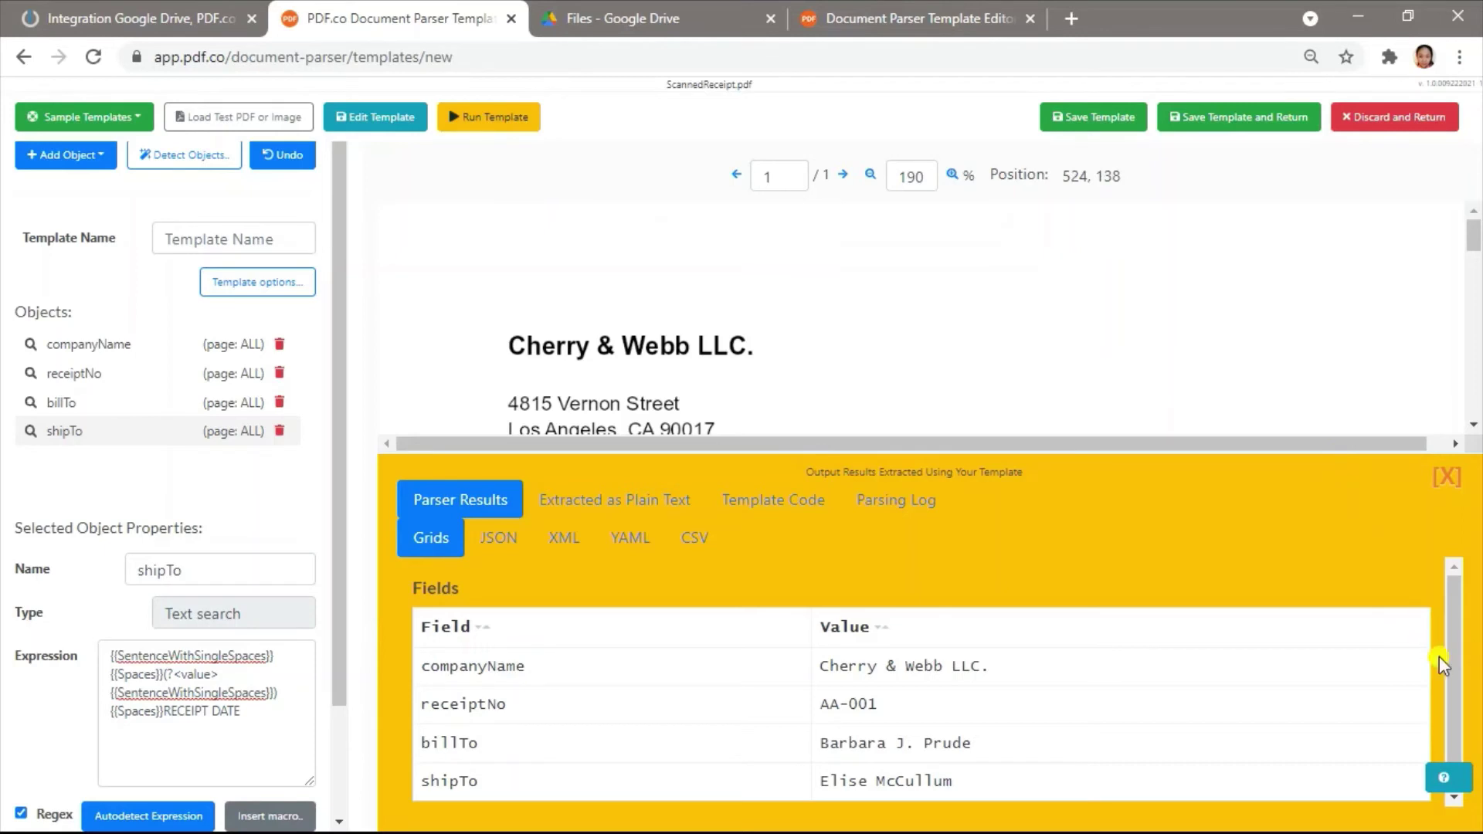
scroll(1470, 431, down, 2)
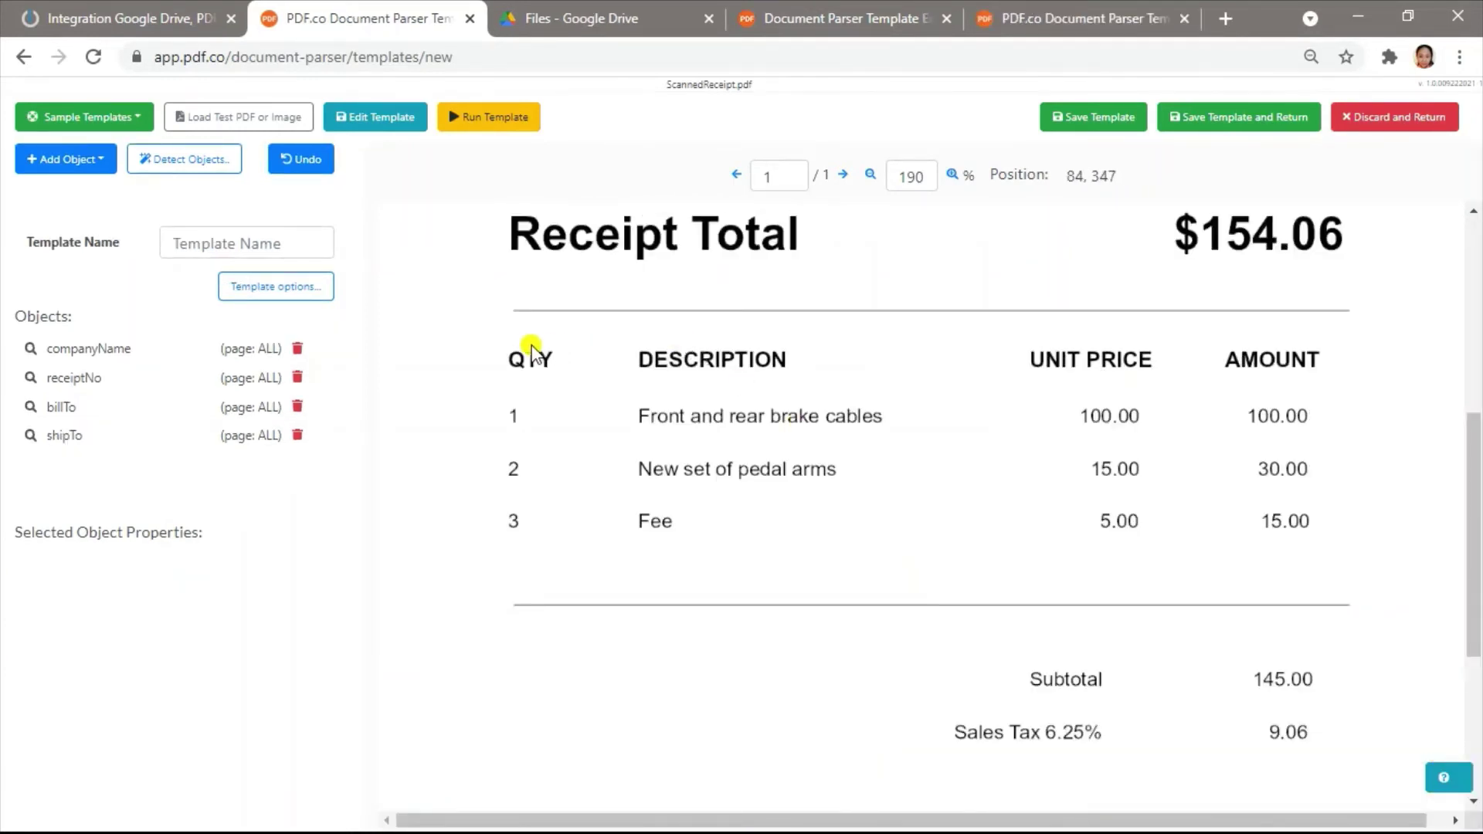
Add a text-search table with start expression QTY{{Spaces}}DESCRIPTION.
click(84, 159)
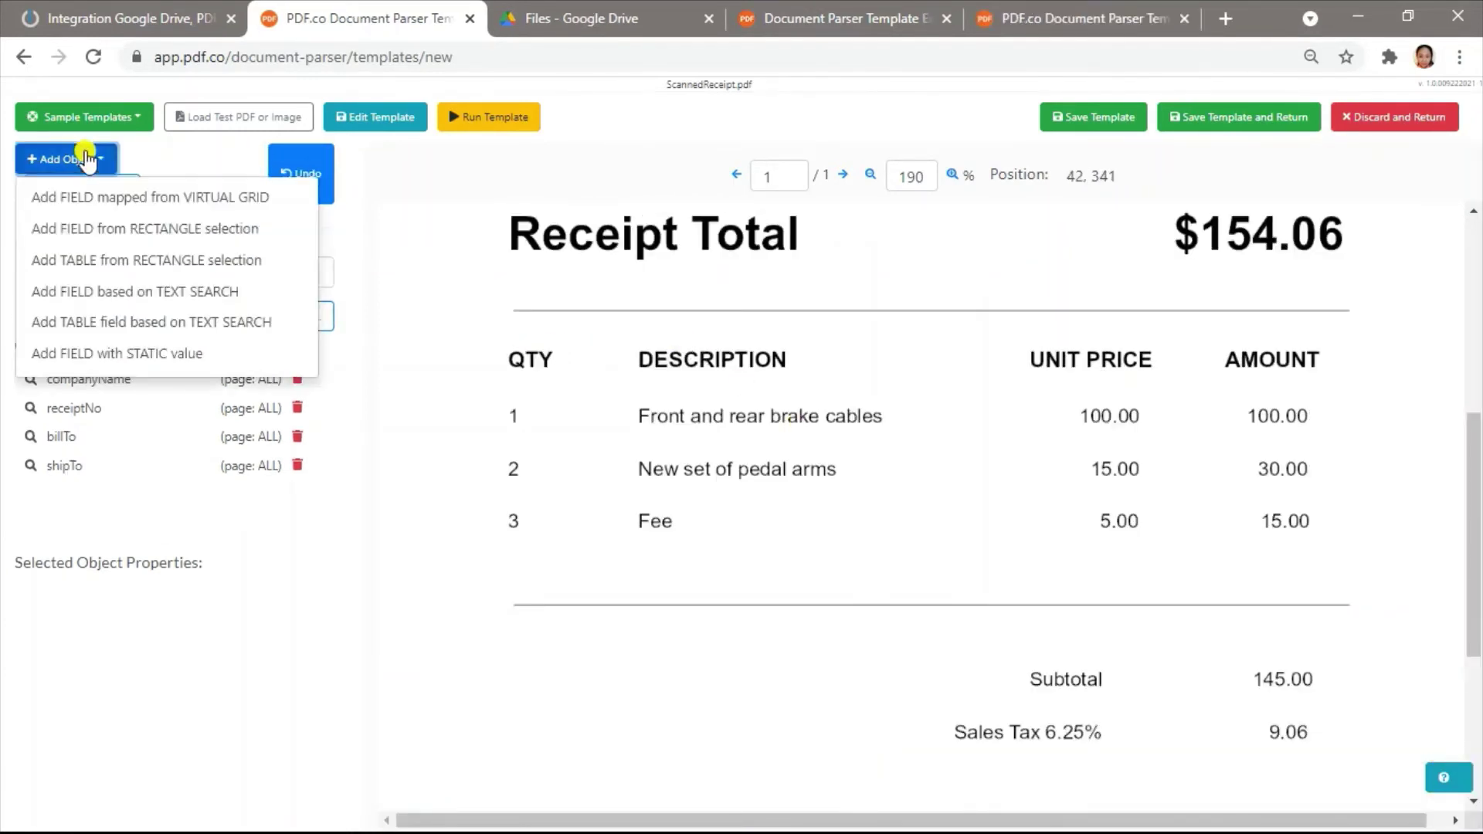
click(126, 321)
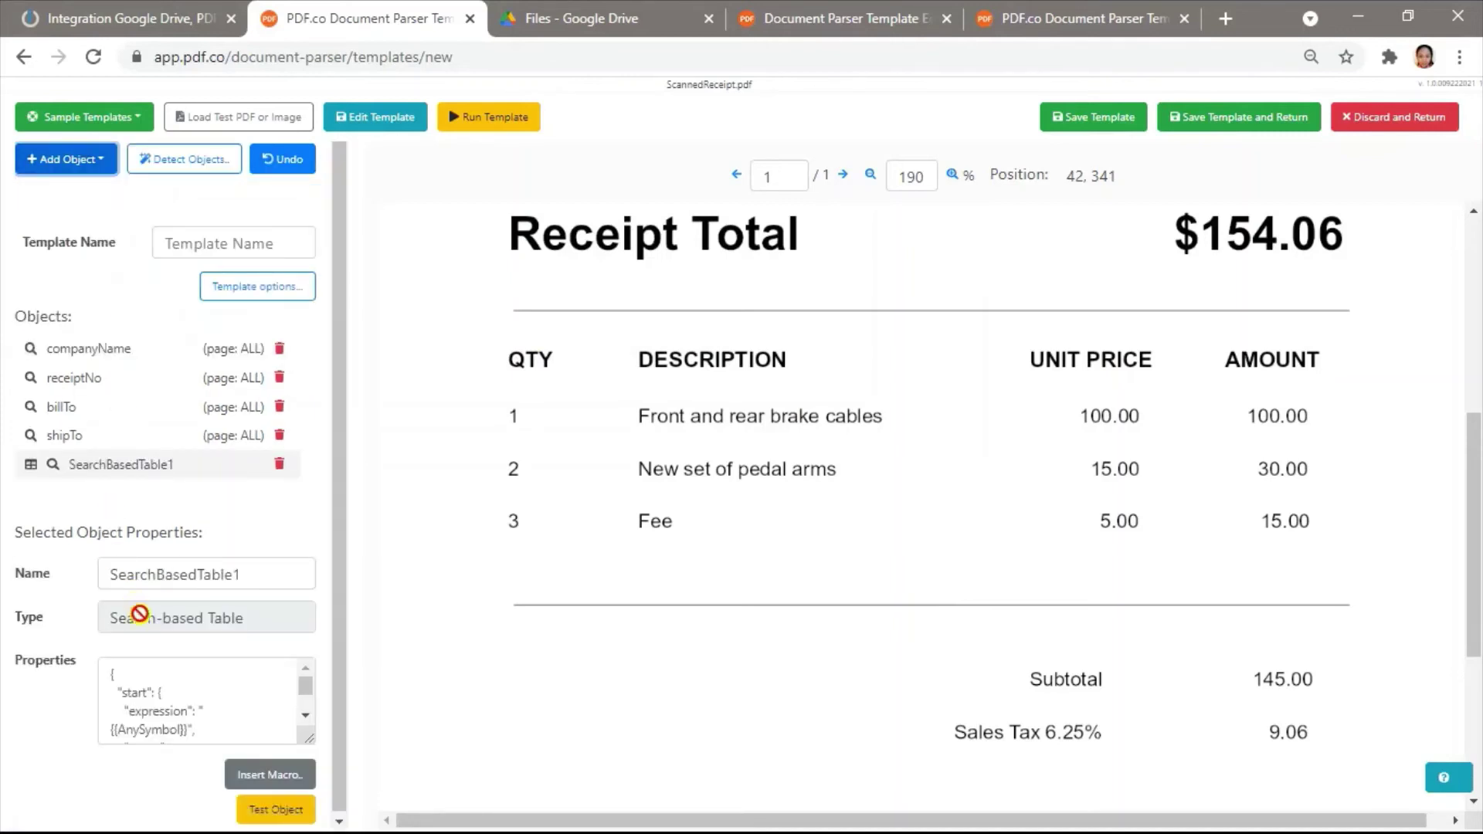
click(153, 664)
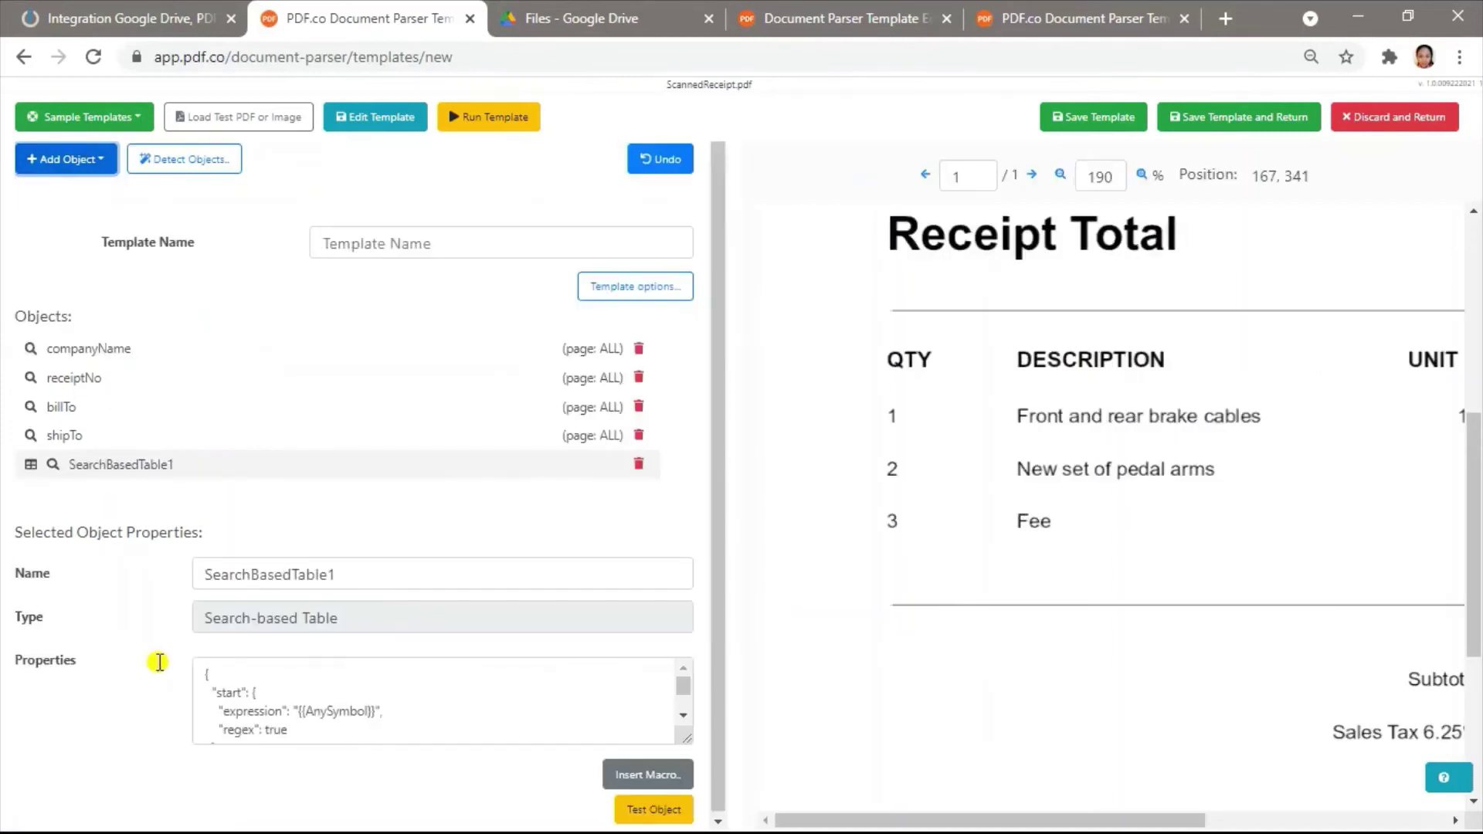
click(378, 711)
key(BackSpace)
key(BackSpace)
key(BackSpace)
key(BackSpace)
key(BackSpace)
key(BackSpace)
key(BackSpace)
key(BackSpace)
key(BackSpace)
key(BackSpace)
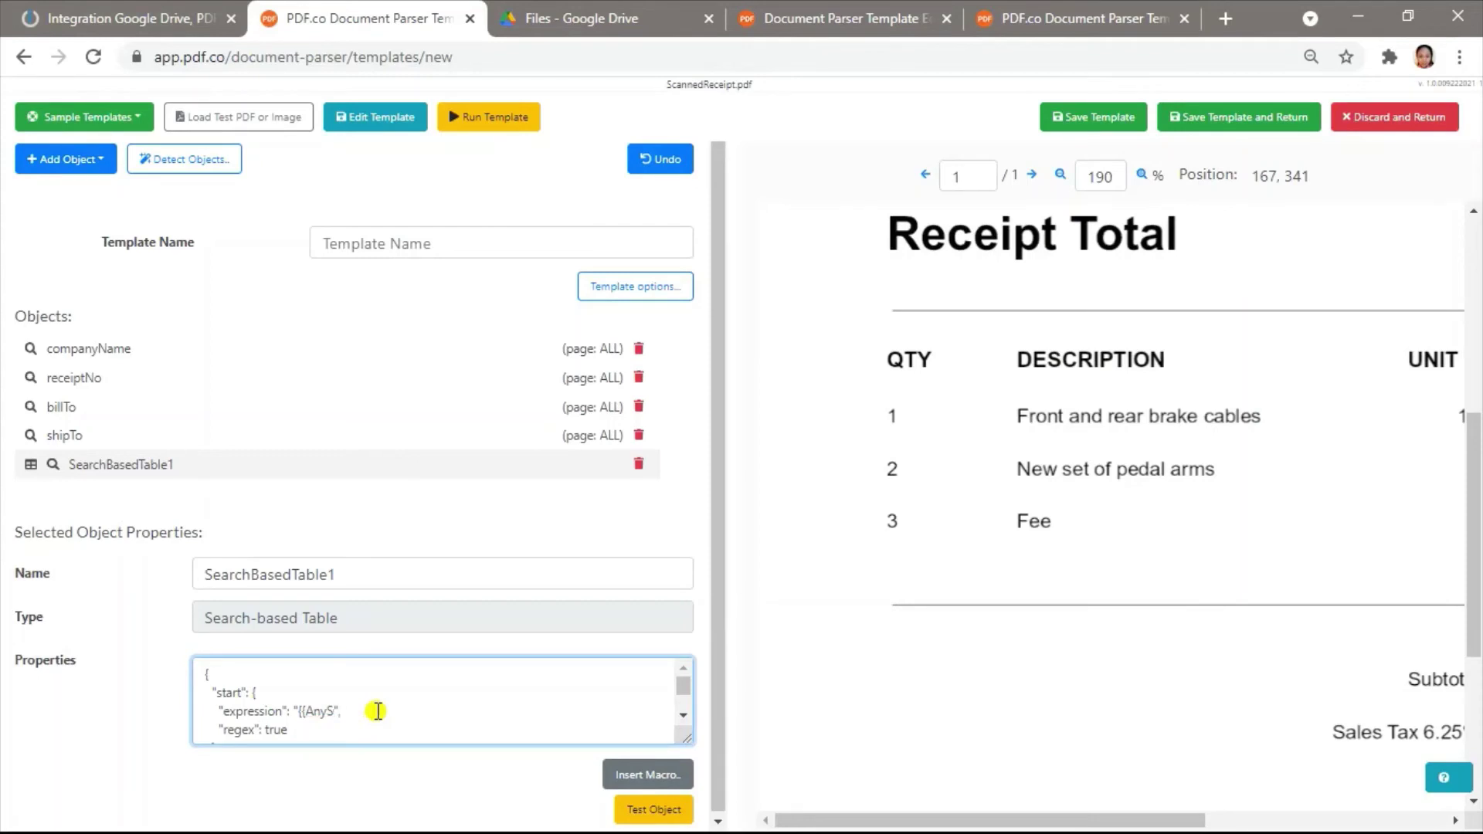
key(BackSpace)
key(Caps_Lock)
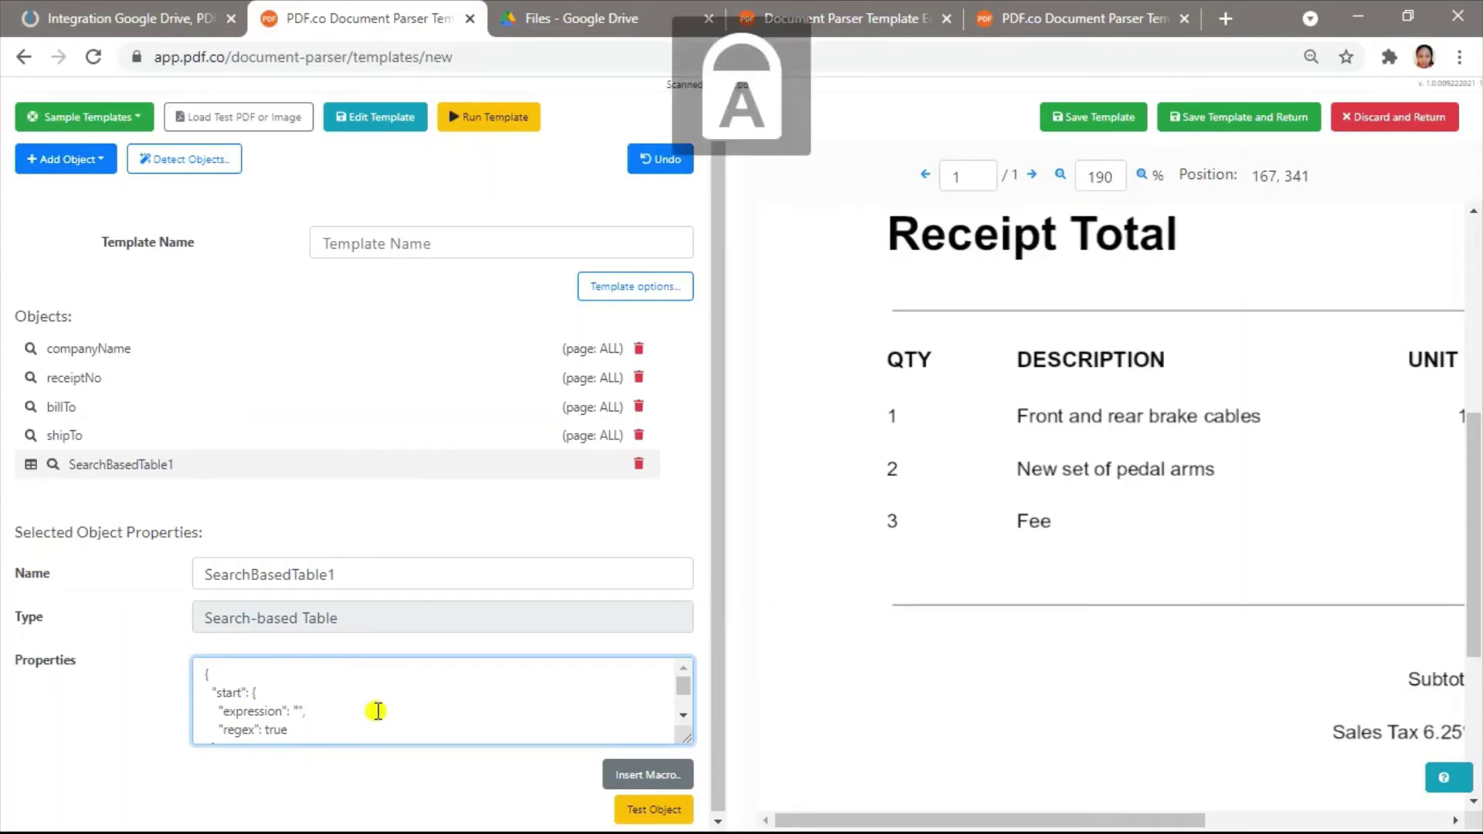
text(QTY)
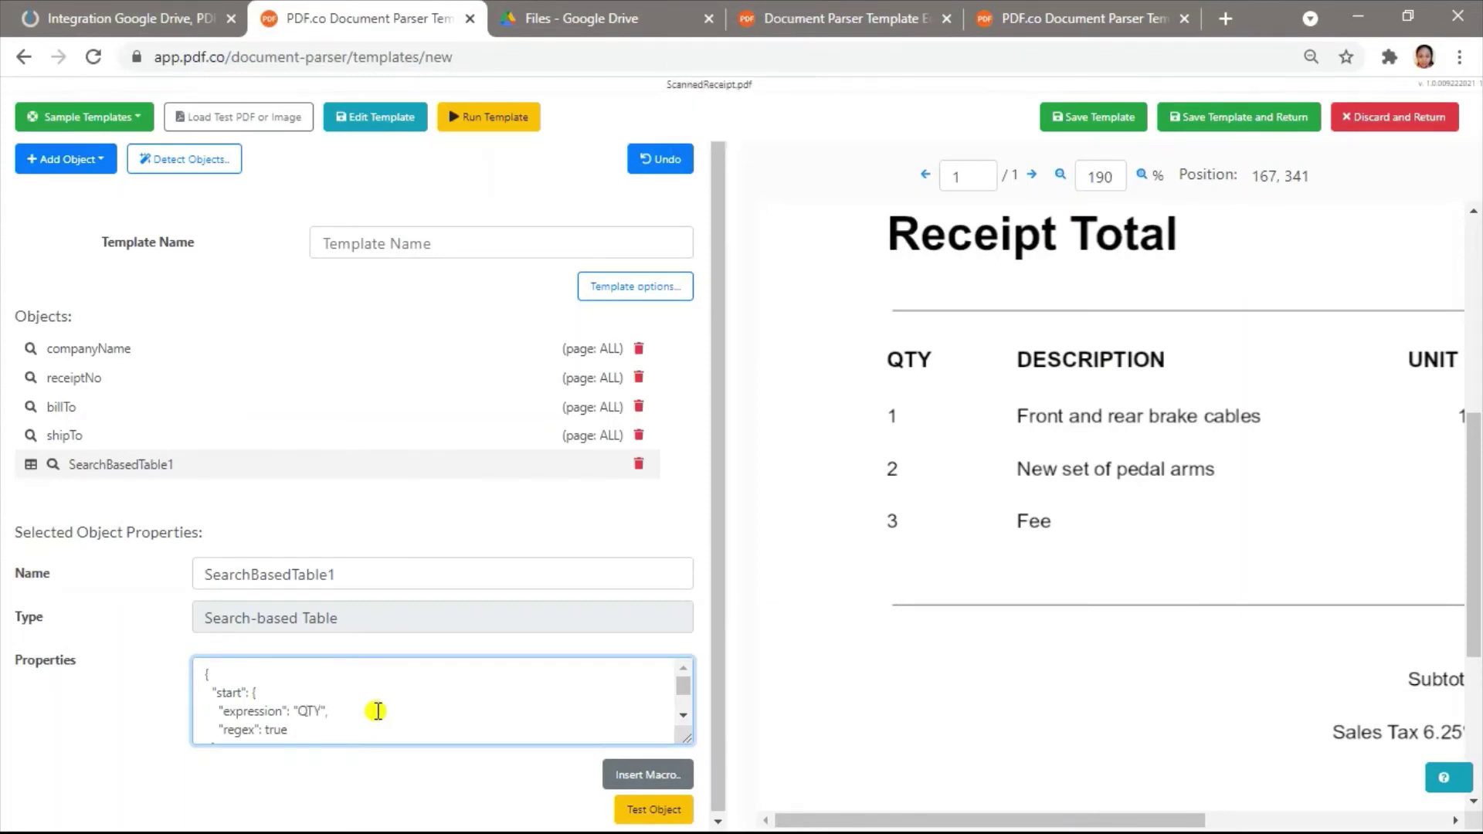
text({{)
key(Caps_Lock)
text(Spaces)
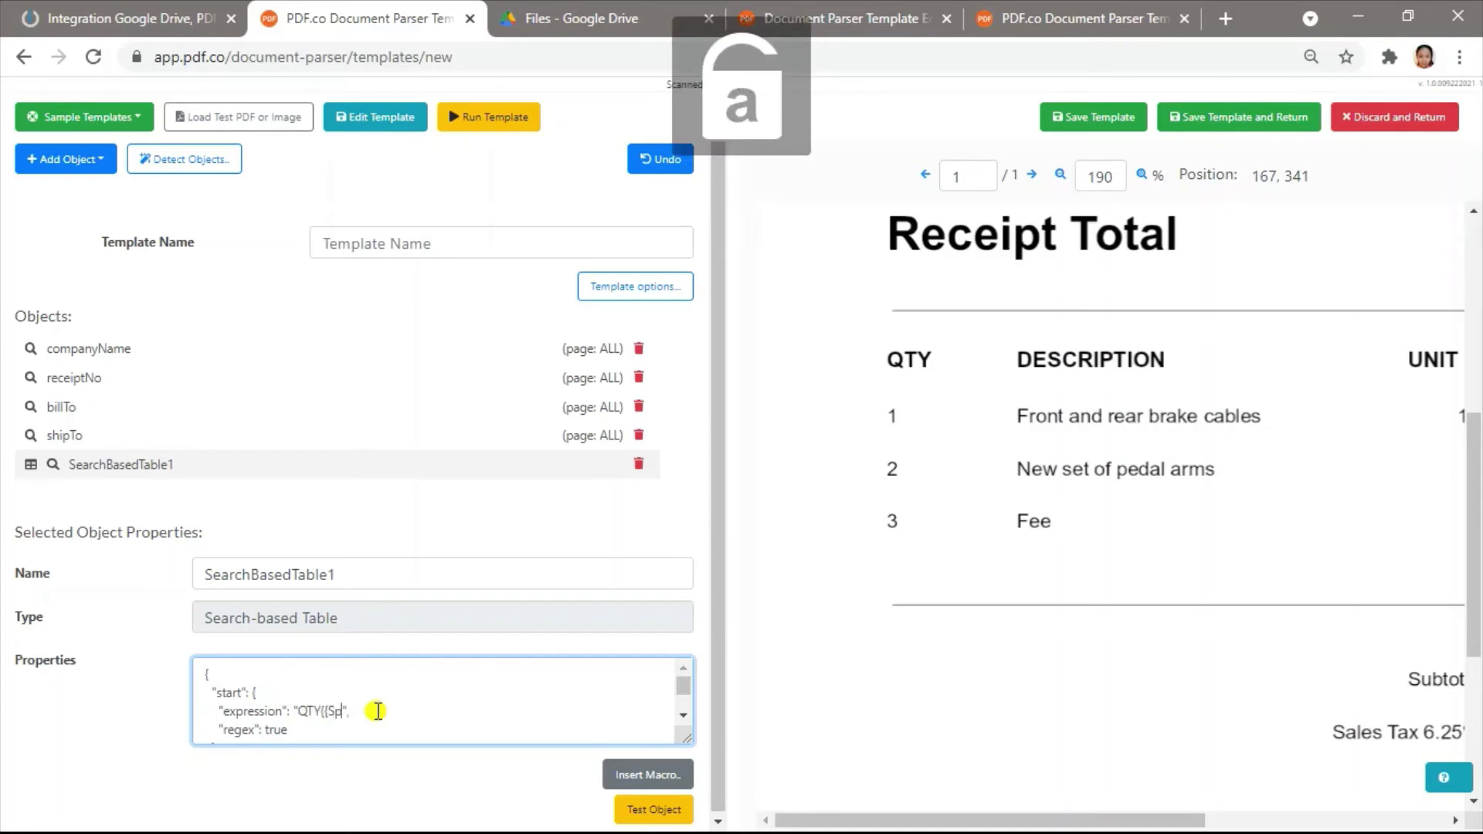
key(Caps_Lock)
text(}}DESCRIPTION)
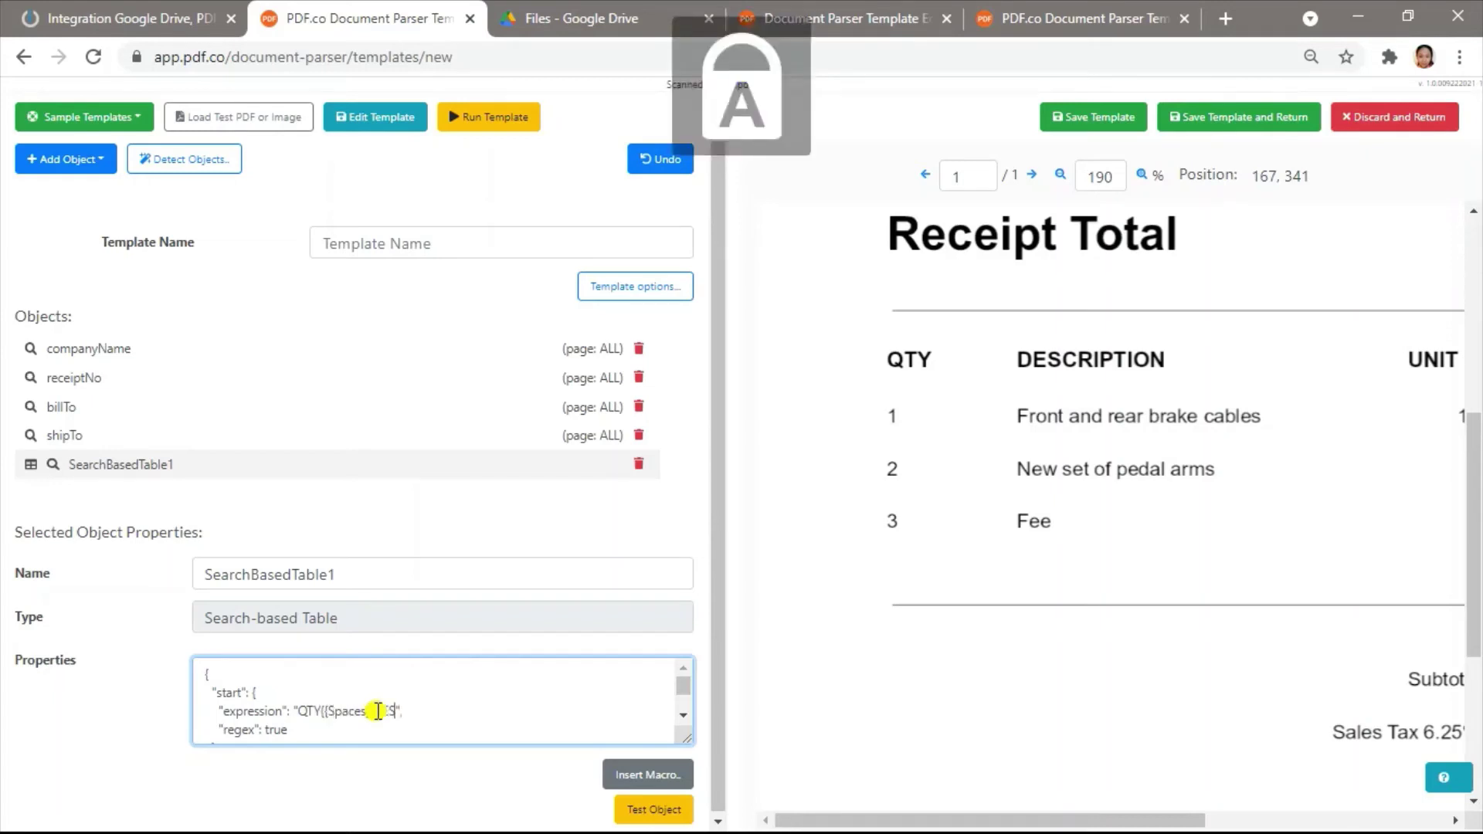
key(Caps_Lock)
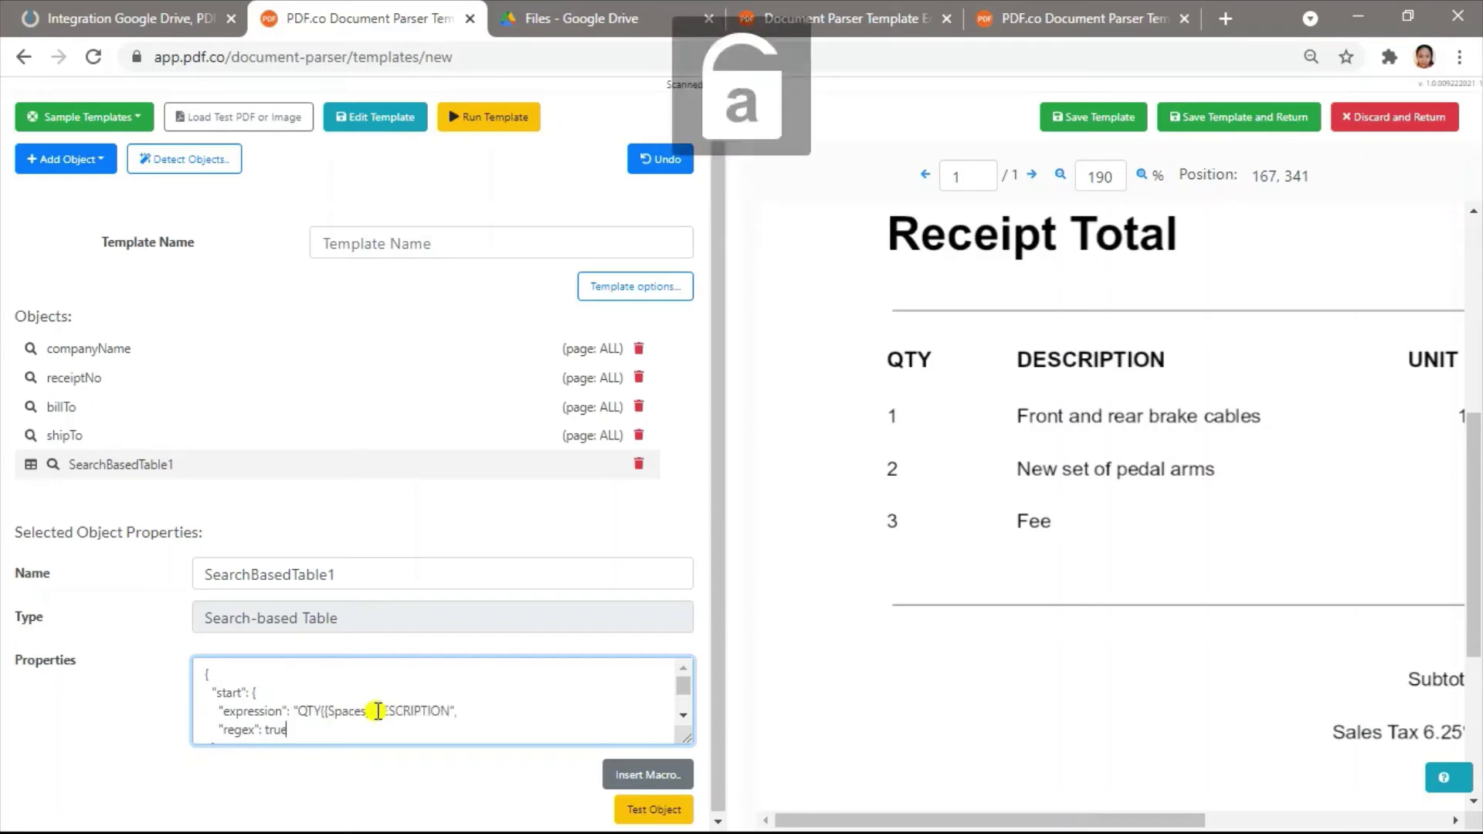
Replace the table's end-of-page end expression with Subtotal{{Spaces}}{{Number}}.
key(Down)
key(Down)
key(Down)
key(End)
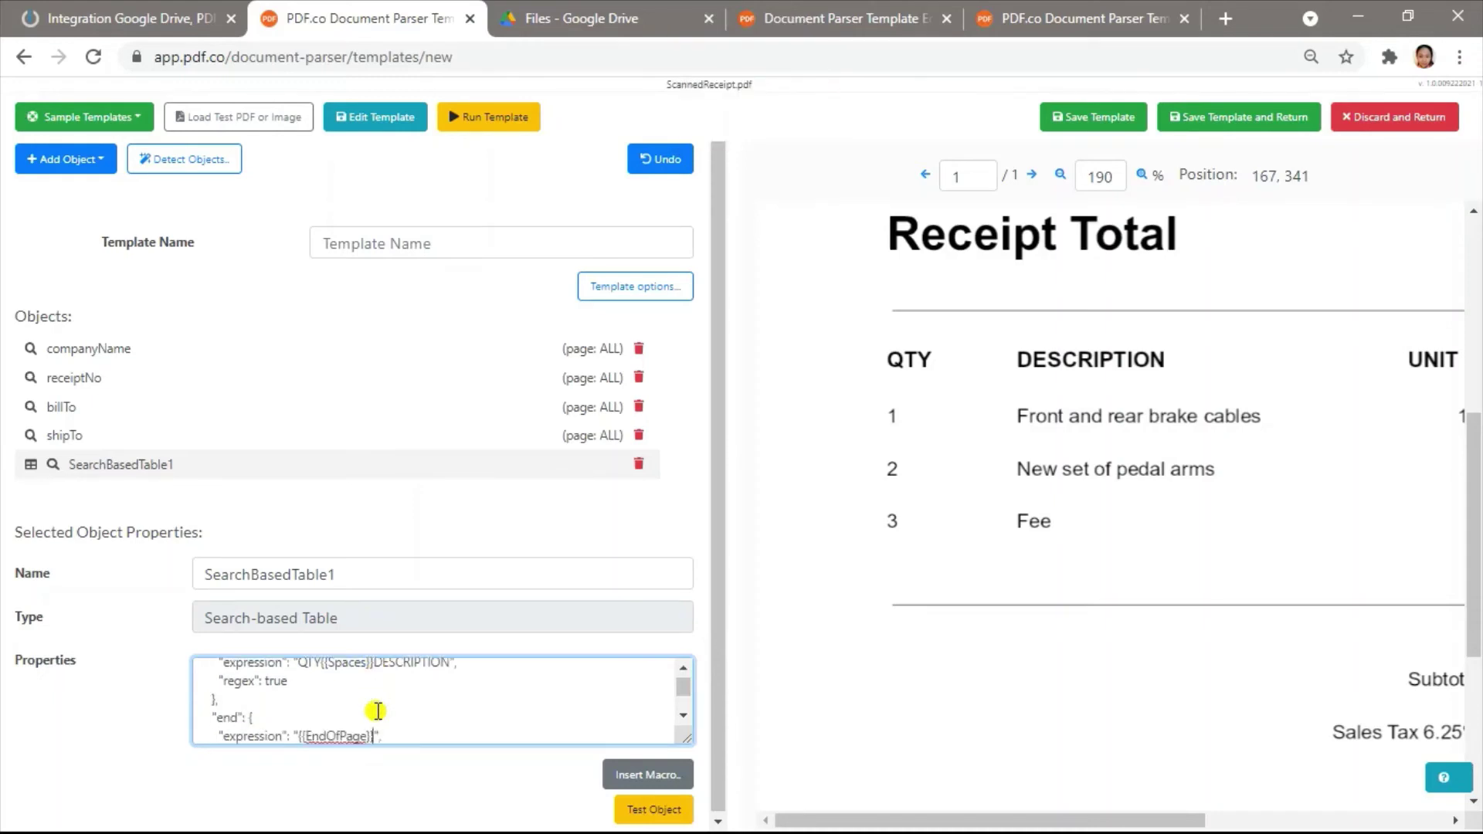
key(BackSpace)
key(BackSpace)
key(BackSpace)
key(BackSpace)
key(BackSpace)
key(BackSpace)
key(BackSpace)
key(BackSpace)
key(BackSpace)
text(Subtotal{{Spaces}})
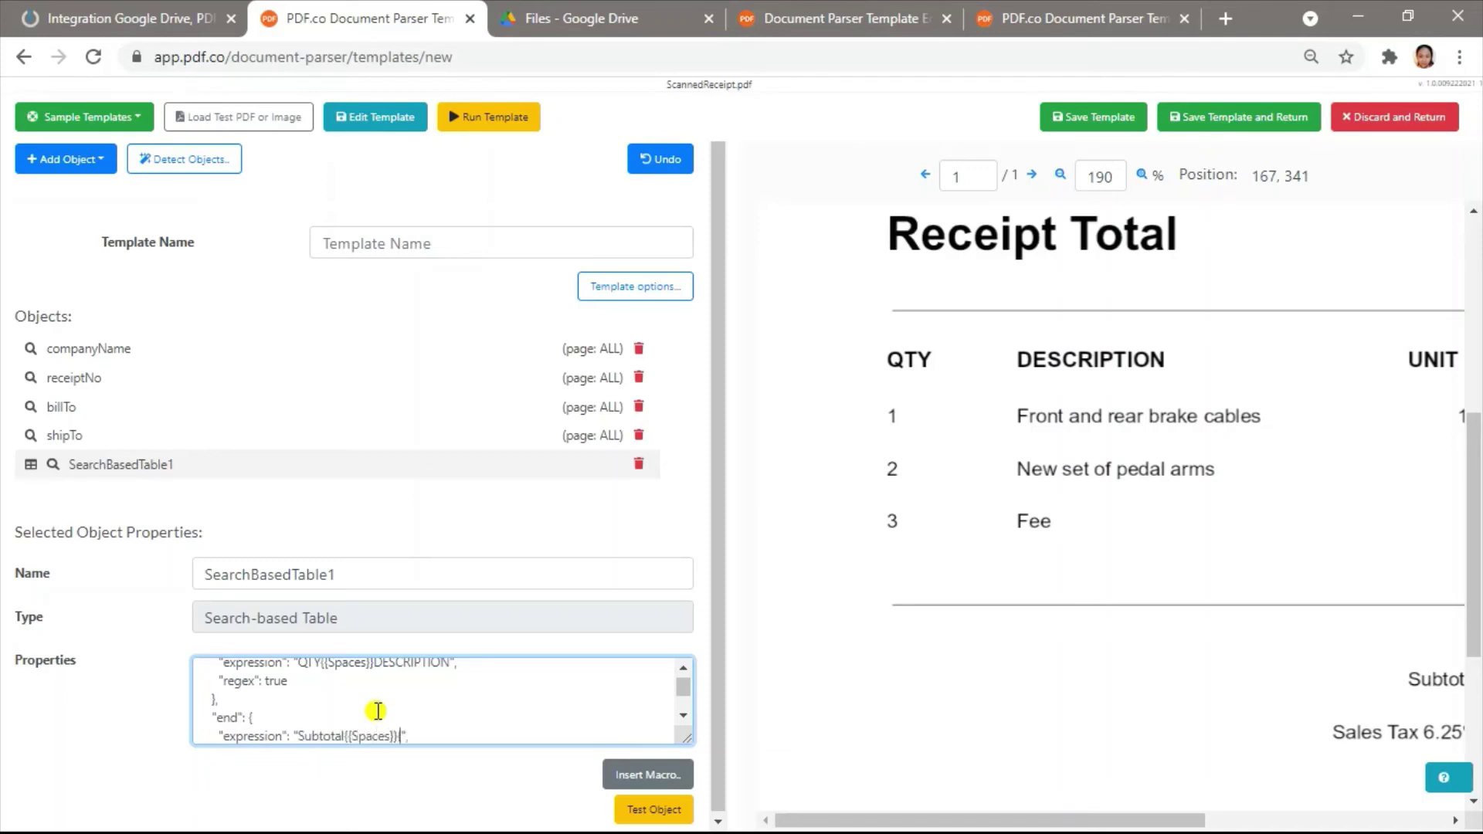
text({{Number}})
Rename the row pattern's groups to qty (Digits) and description, then duplicate the description group.
key(Down)
key(Down)
key(Down)
key(Down)
key(Down)
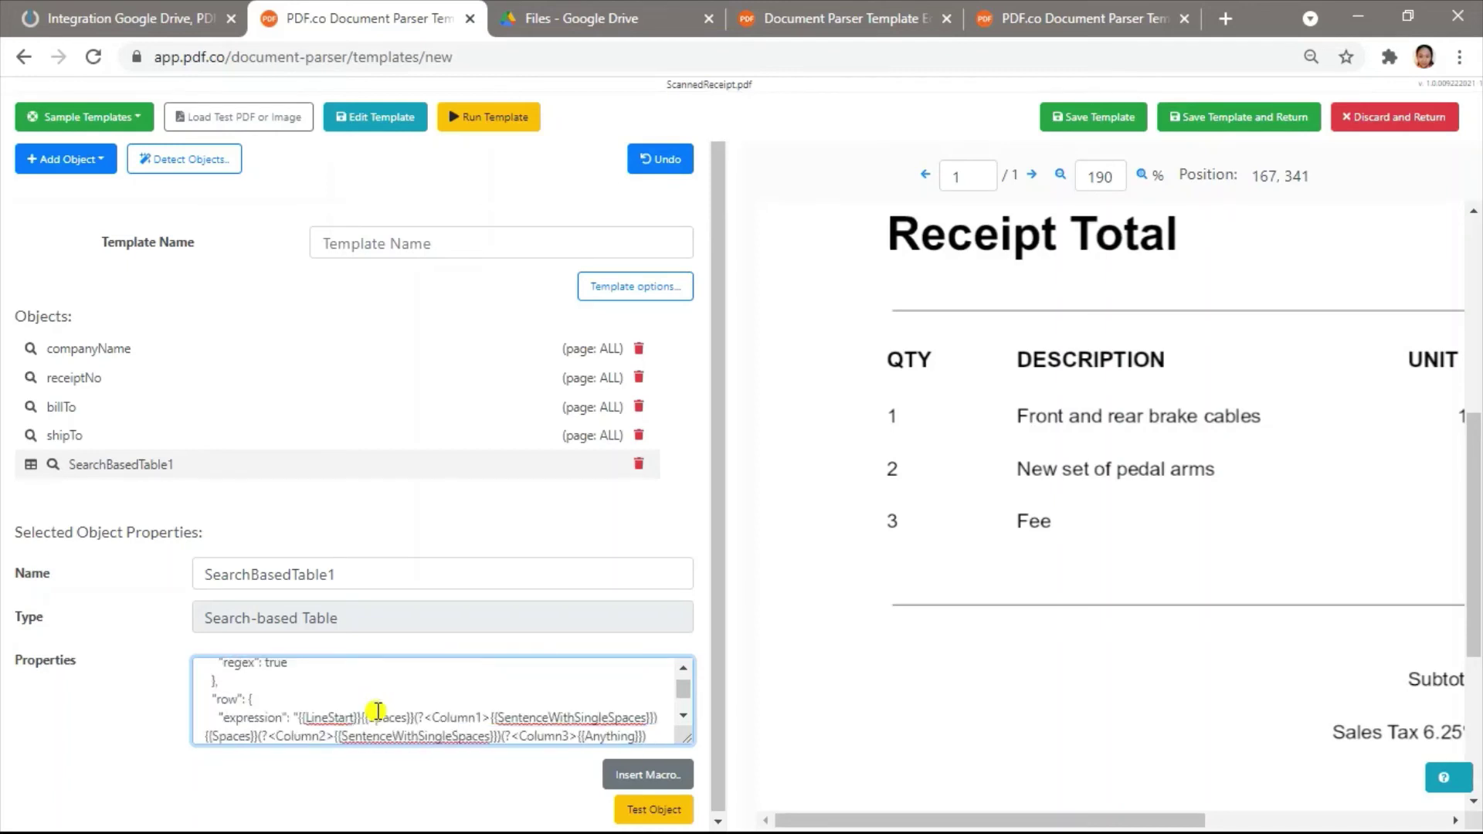
key(Delete)
key(Delete)
key(Delete)
key(Delete)
key(Delete)
key(Delete)
key(Delete)
text(qty)
key(Right)
key(Right)
key(Right)
key(Delete)
key(Delete)
key(Delete)
key(Delete)
key(Delete)
key(Delete)
key(Delete)
key(Delete)
key(Delete)
key(Delete)
key(Delete)
key(Delete)
key(Delete)
key(Delete)
key(Delete)
key(Delete)
key(Delete)
key(Delete)
key(Delete)
key(Delete)
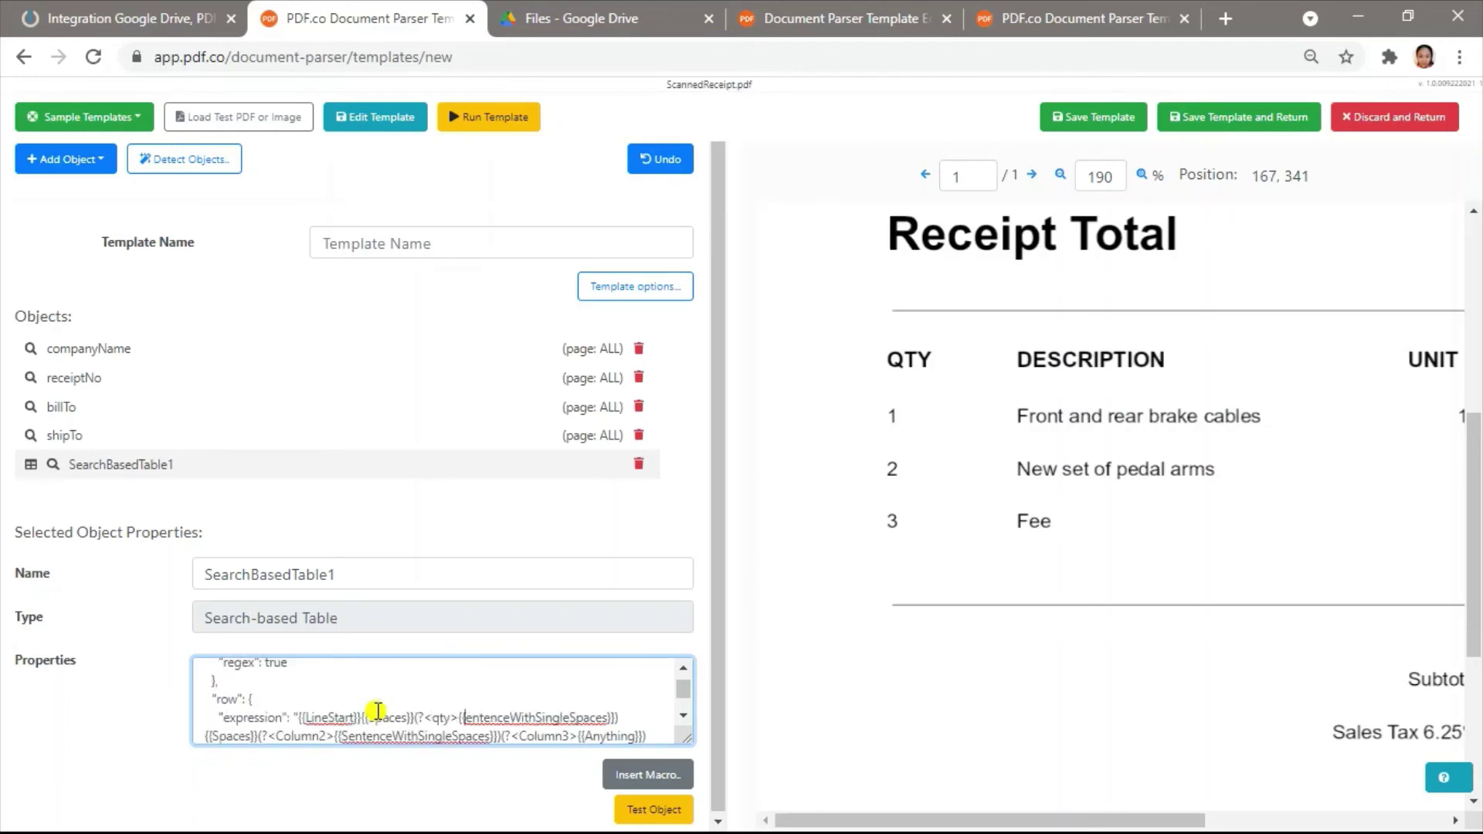
key(Delete)
key(Delete)
key(Delete)
text(Digits)
key(Right)
key(Right)
key(Right)
key(Right)
key(Right)
key(Right)
key(Right)
key(Right)
key(Right)
key(Right)
key(Right)
key(Right)
key(Right)
key(Right)
key(Right)
key(Right)
key(Delete)
key(Delete)
key(Delete)
key(Delete)
key(Delete)
key(Delete)
key(Delete)
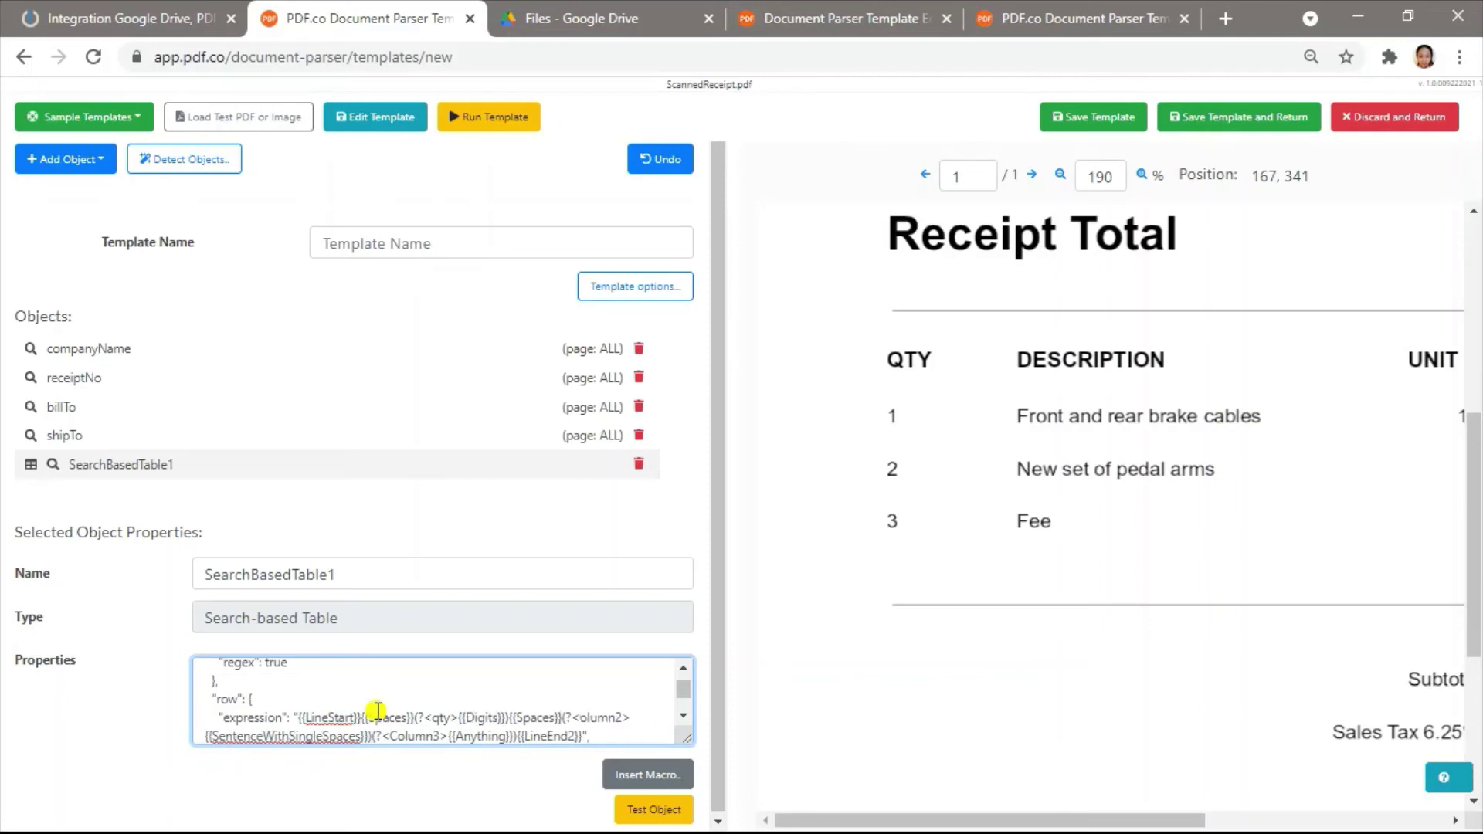
text(description)
key(ctrl+Left)
key(shift+End)
key(ctrl+shift+Right)
key(ctrl+shift+Right)
key(ctrl+shift+Right)
key(ctrl+shift+Right)
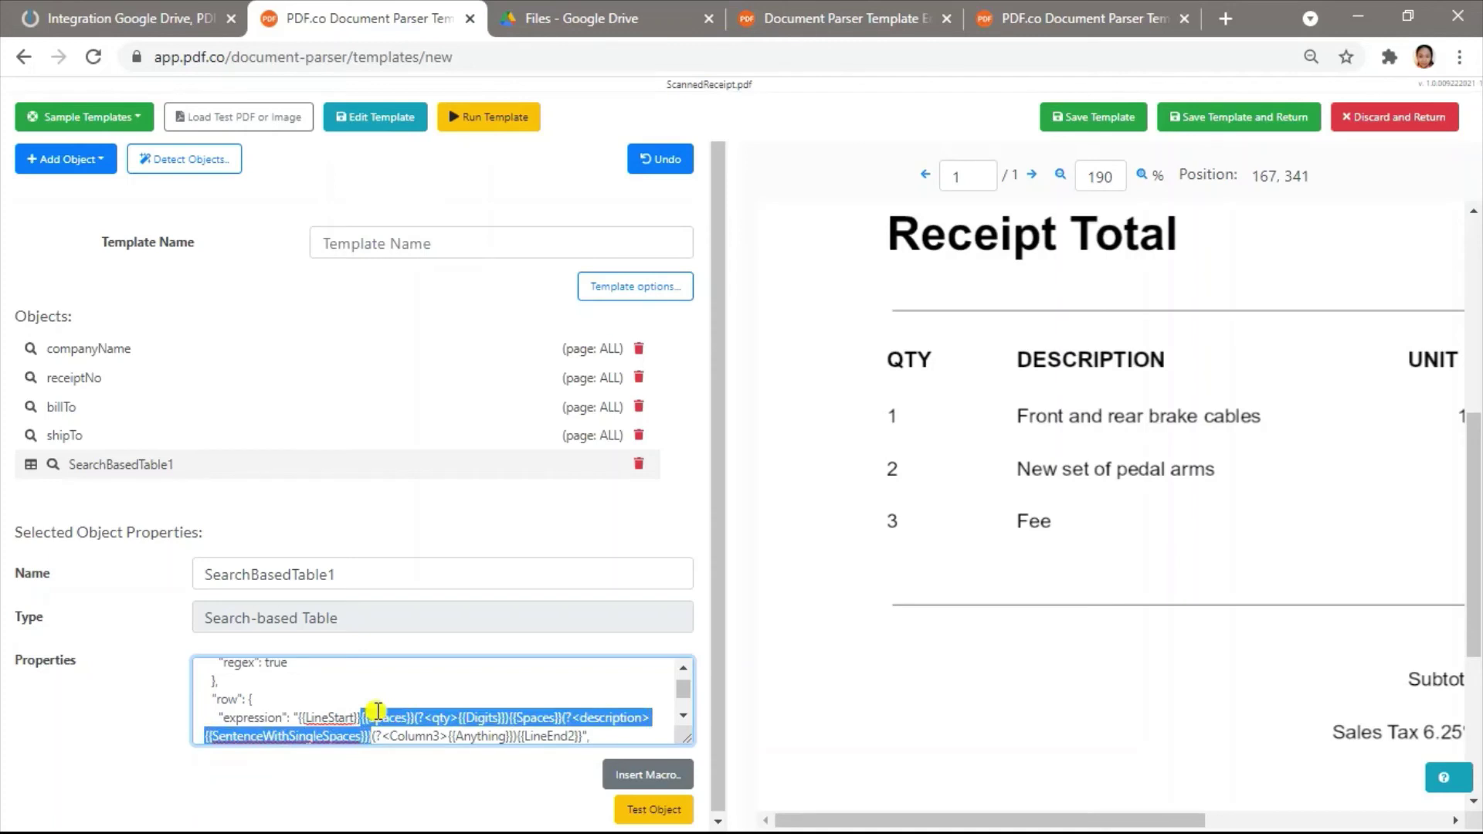
key(ctrl+c)
key(Right)
key(ctrl+v)
Turn the remaining row groups into unitPrice and amount, both using the Number macro.
key(shift+End)
key(shift+Left)
key(shift+Left)
key(Delete)
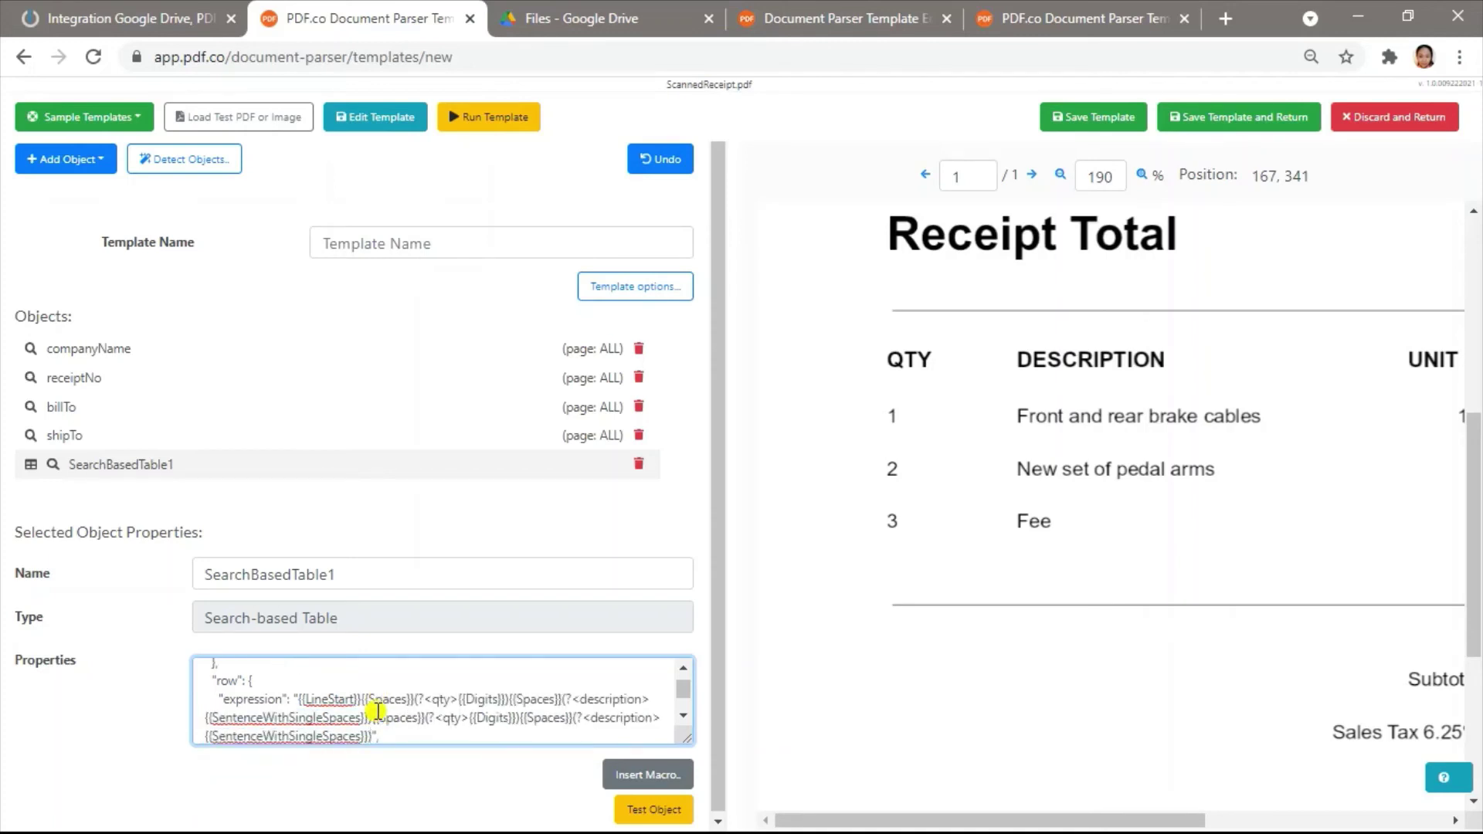
text(unitPrice>{{Num)
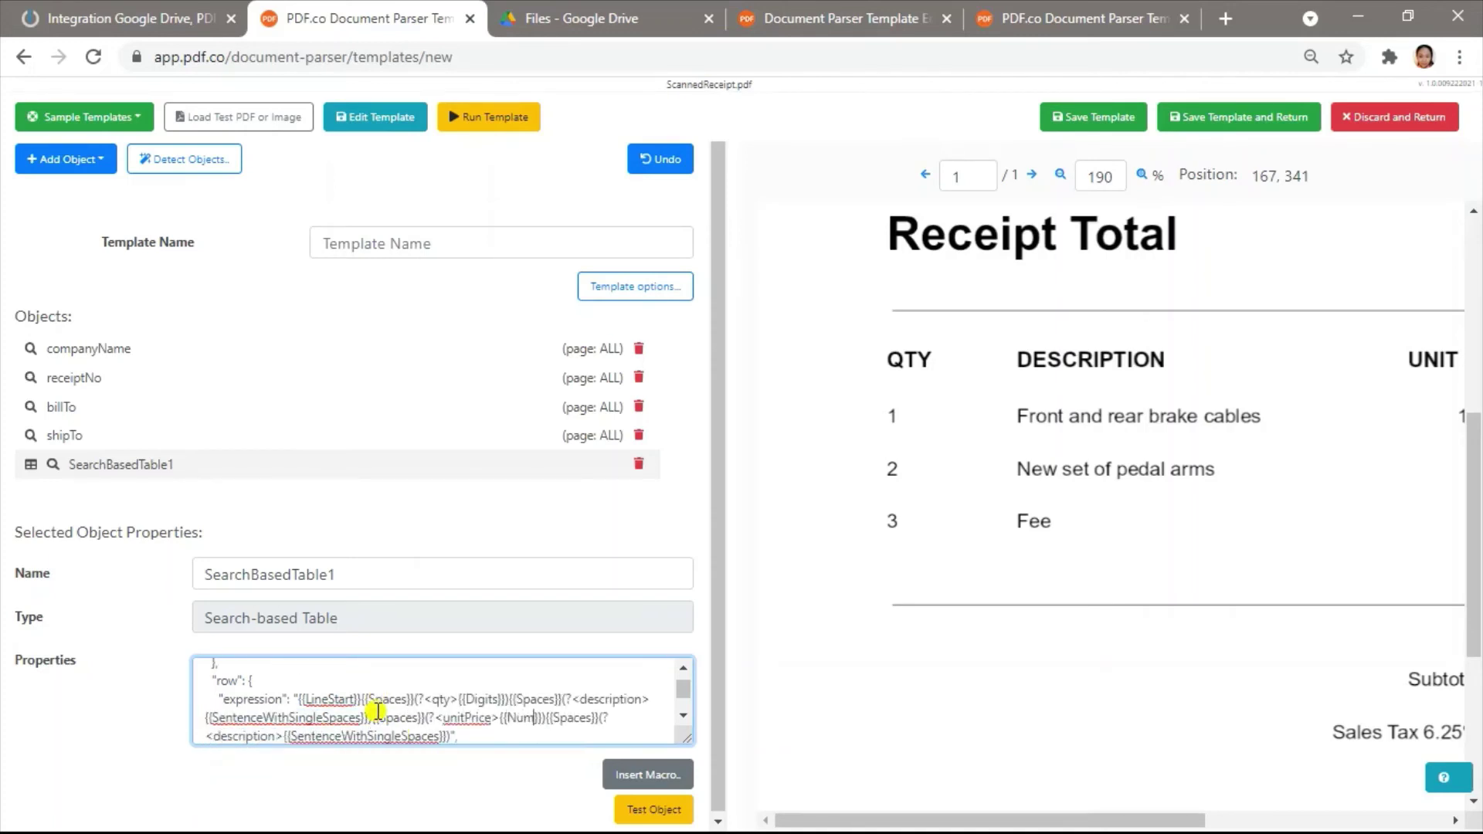
text(ber)
key(Down)
key(Home)
key(Right)
key(ctrl+shift+Right)
text(amount)
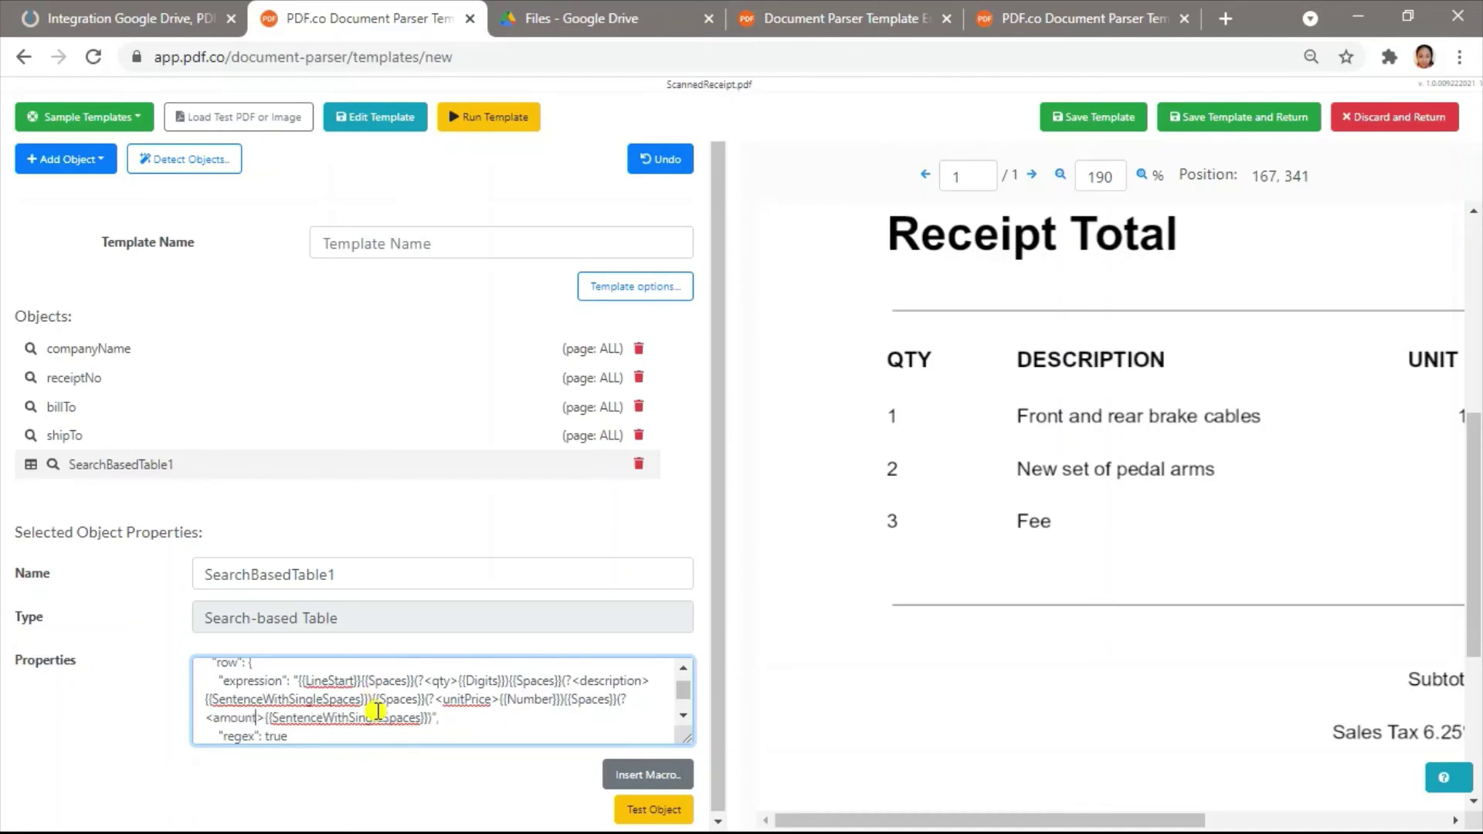
key(Right)
key(Right)
key(Right)
key(ctrl+shift+Right)
text(Number)
Rename the table columns to qty (integer), description and unitPrice, adjusting their data types.
scroll(378, 712, down, 1)
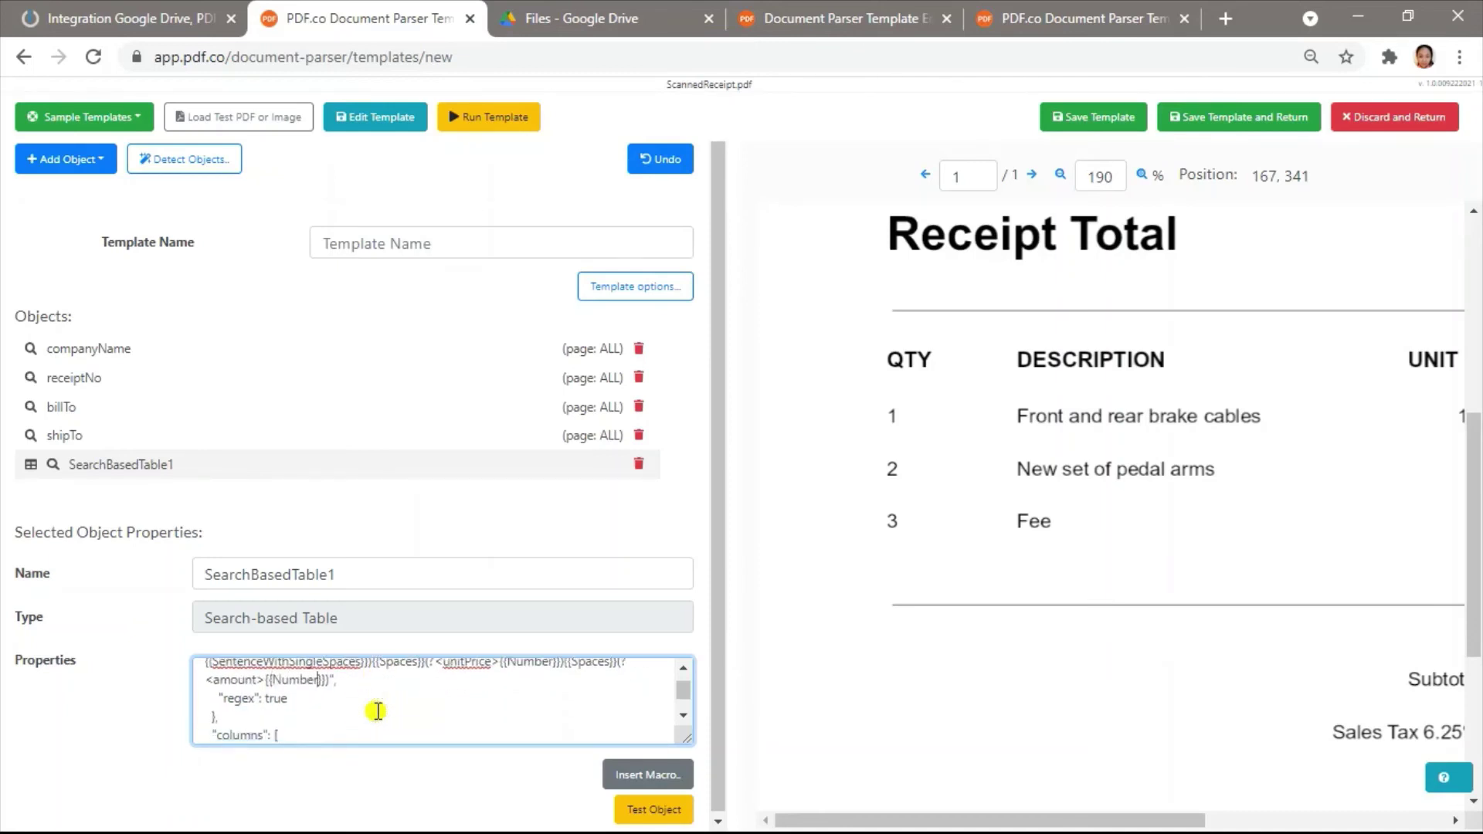
scroll(377, 711, down, 2)
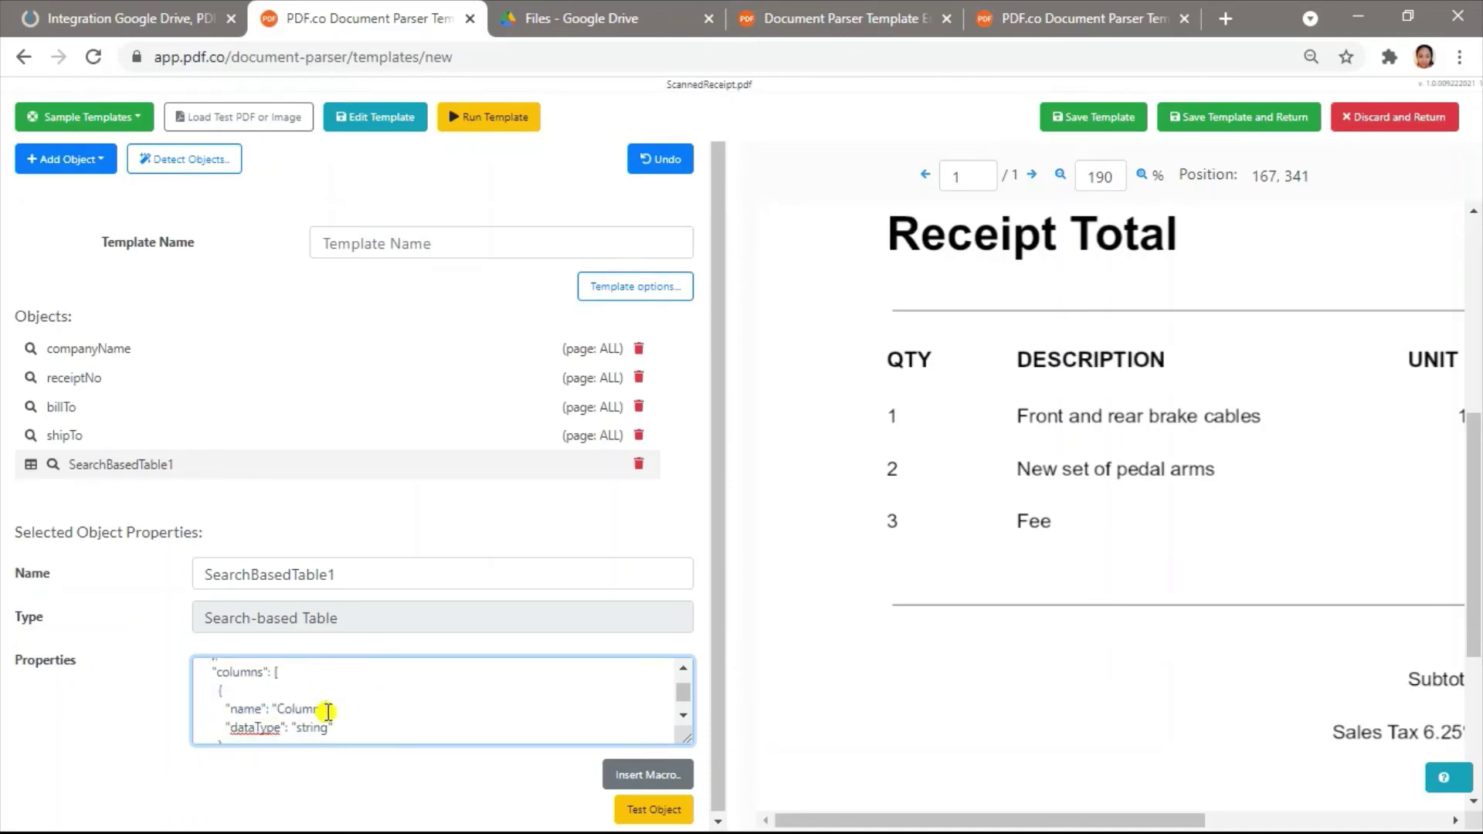
double_click(329, 712)
text(qty)
text(er)
key(Down)
key(Down)
key(Down)
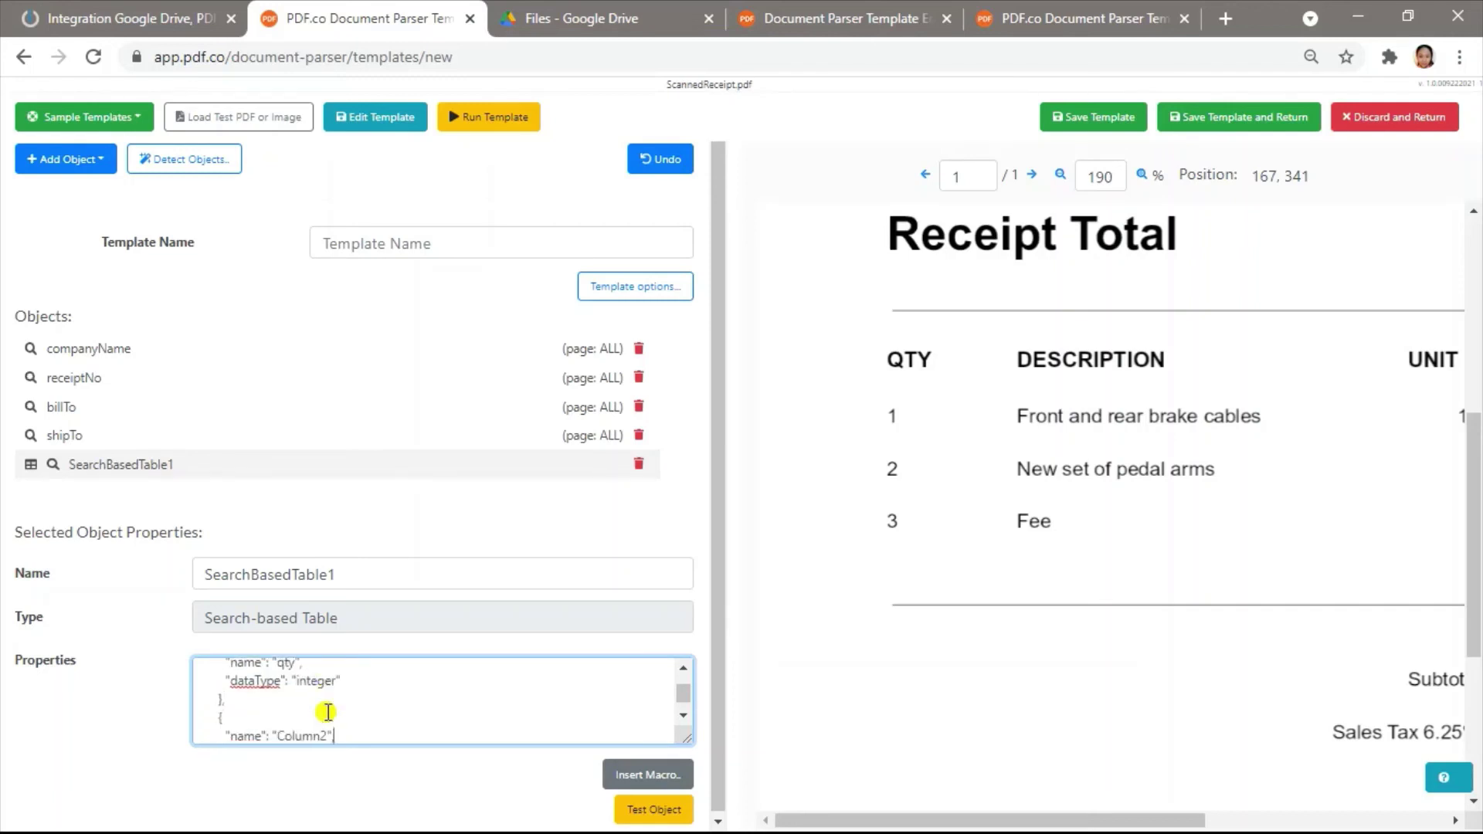
key(BackSpace)
key(BackSpace)
text(description)
key(Down)
key(Down)
key(Down)
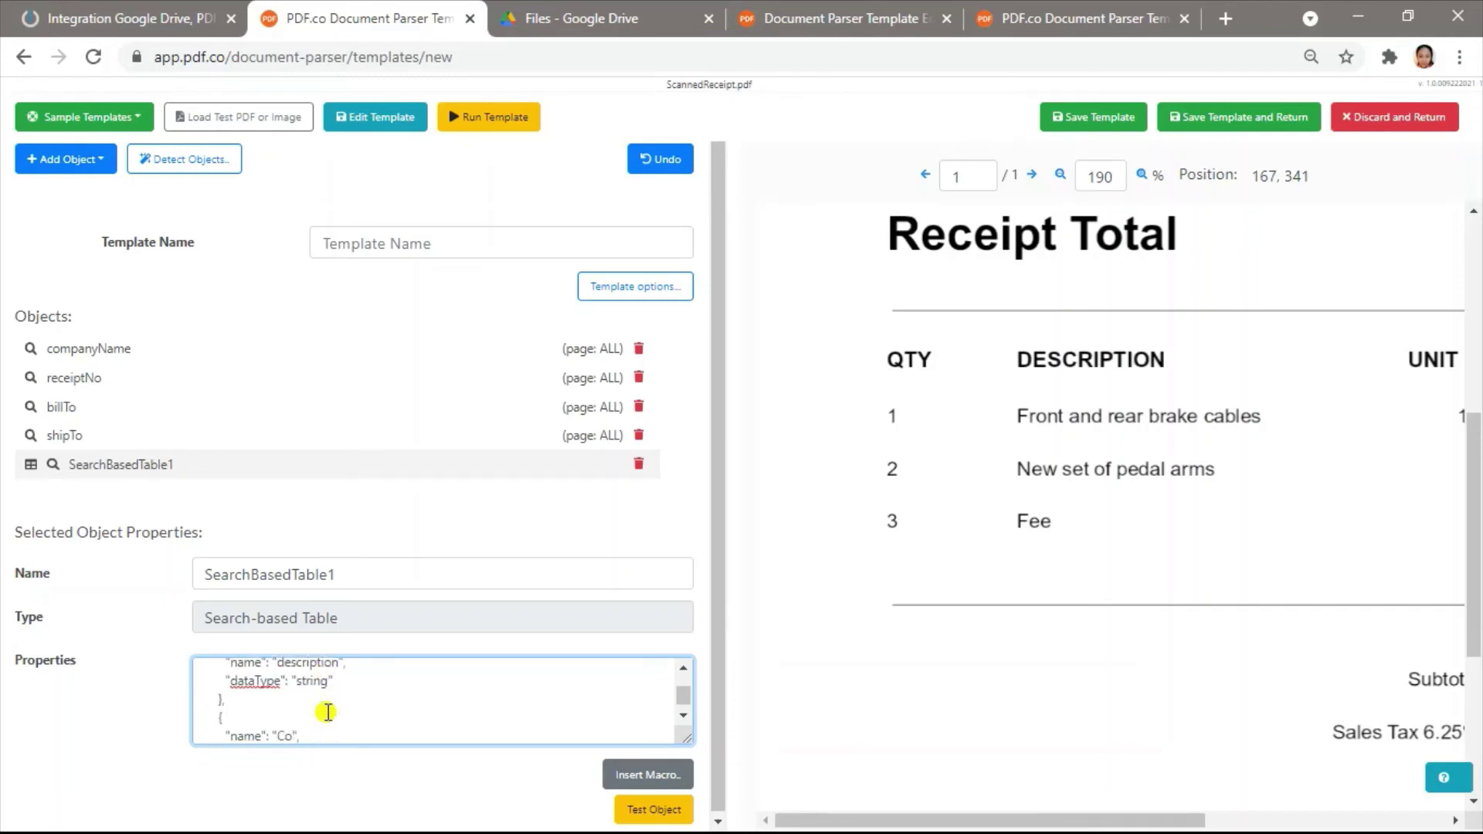
text(unitPrice)
key(Down)
key(BackSpace)
key(BackSpace)
key(BackSpace)
key(BackSpace)
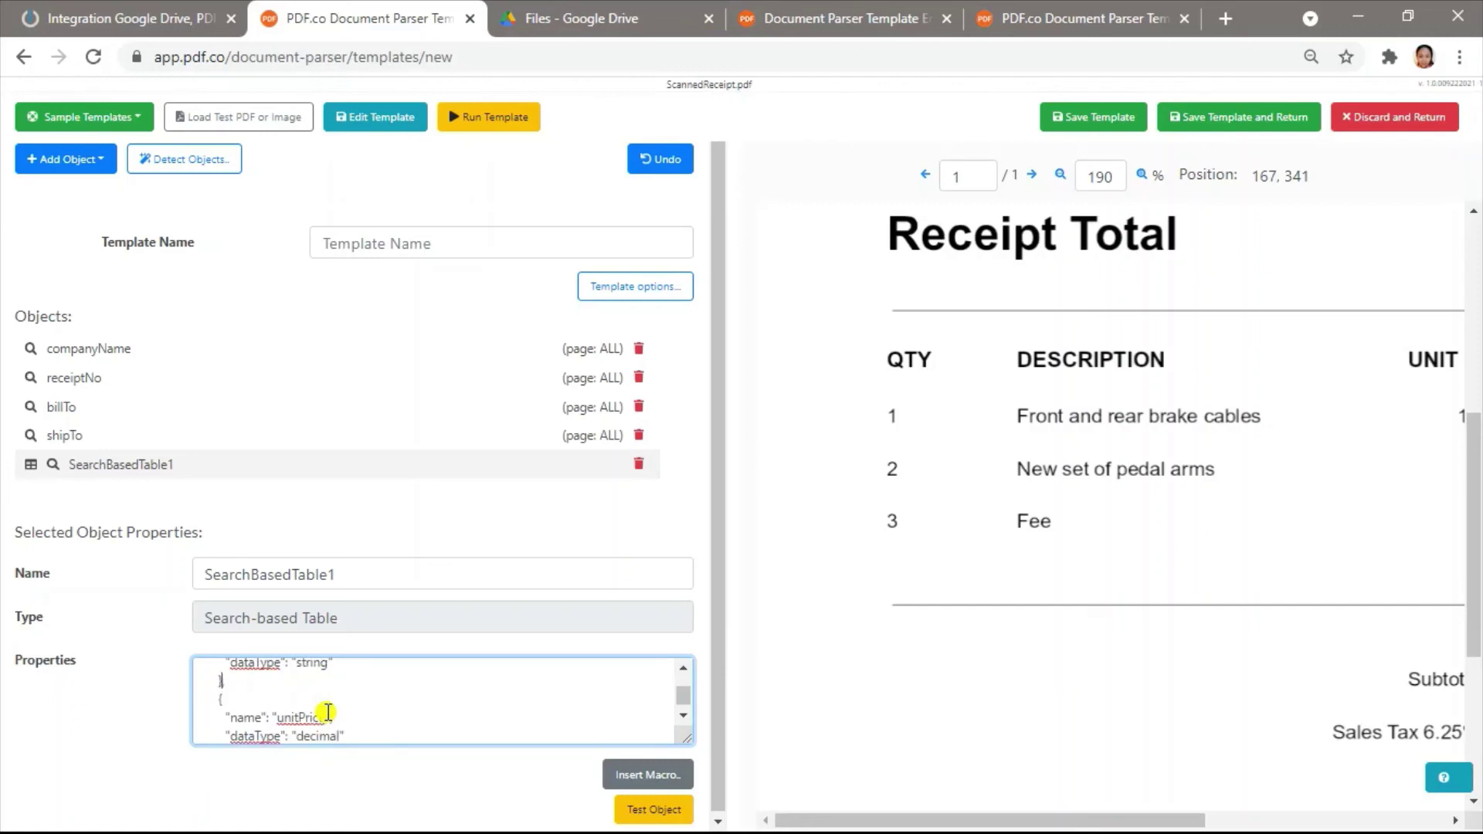
key(shift+Down)
key(shift+Down)
key(shift+Down)
key(Down)
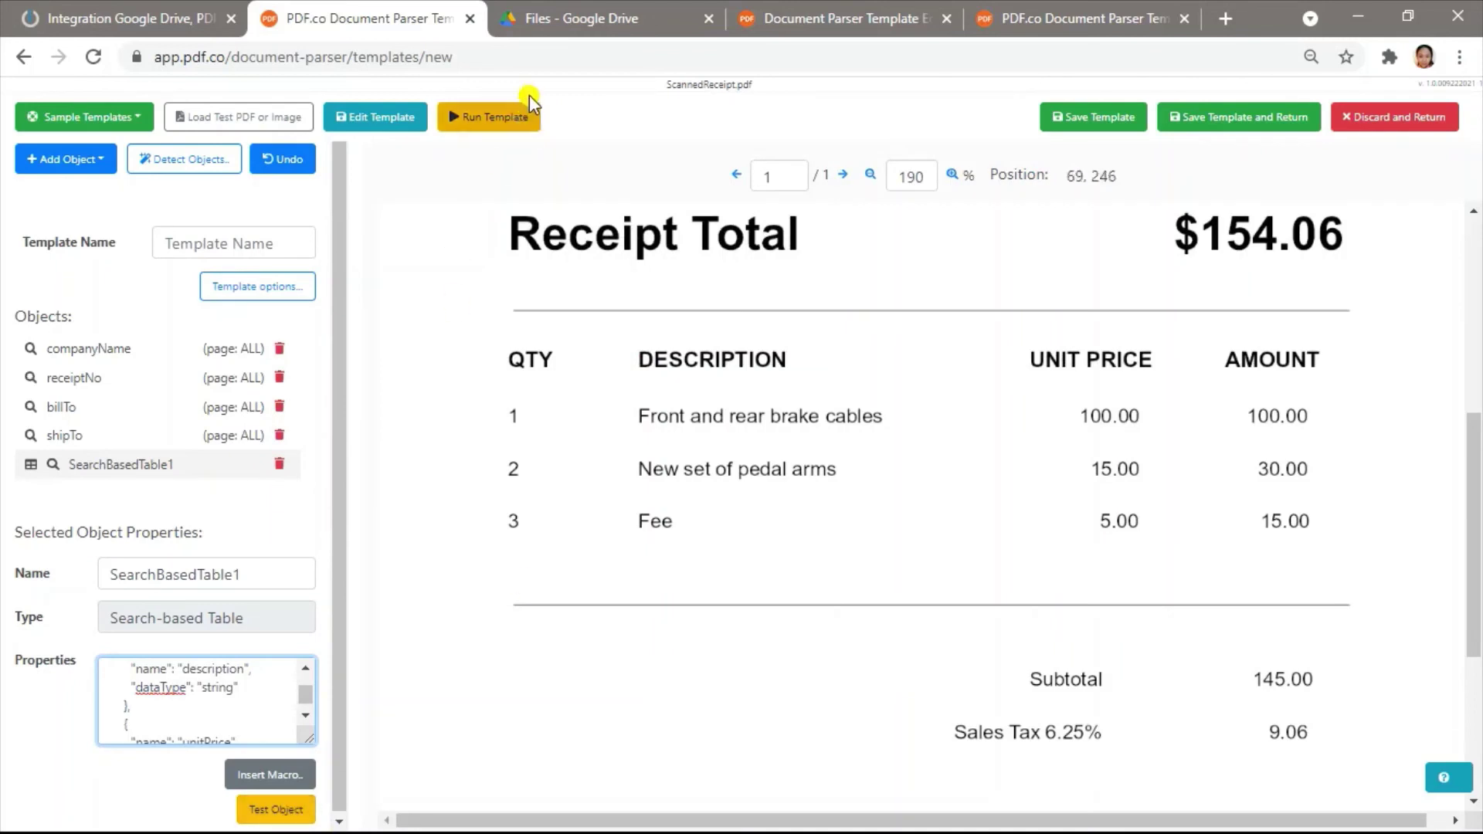
Run the template and review SearchBasedTable1's rows: brake cables, pedal arms and Fee.
click(516, 119)
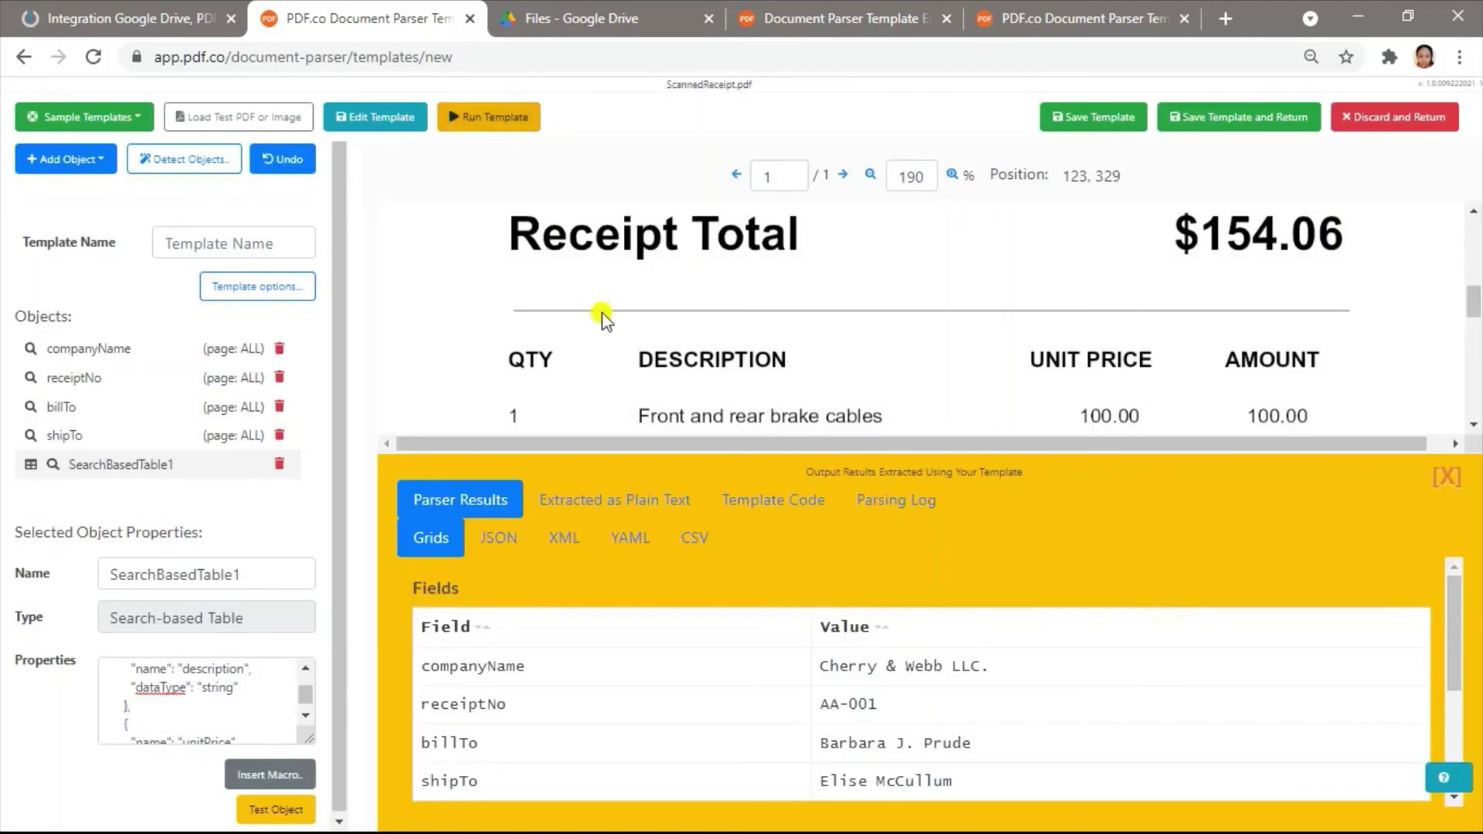
scroll(736, 699, down, 1)
scroll(735, 697, down, 2)
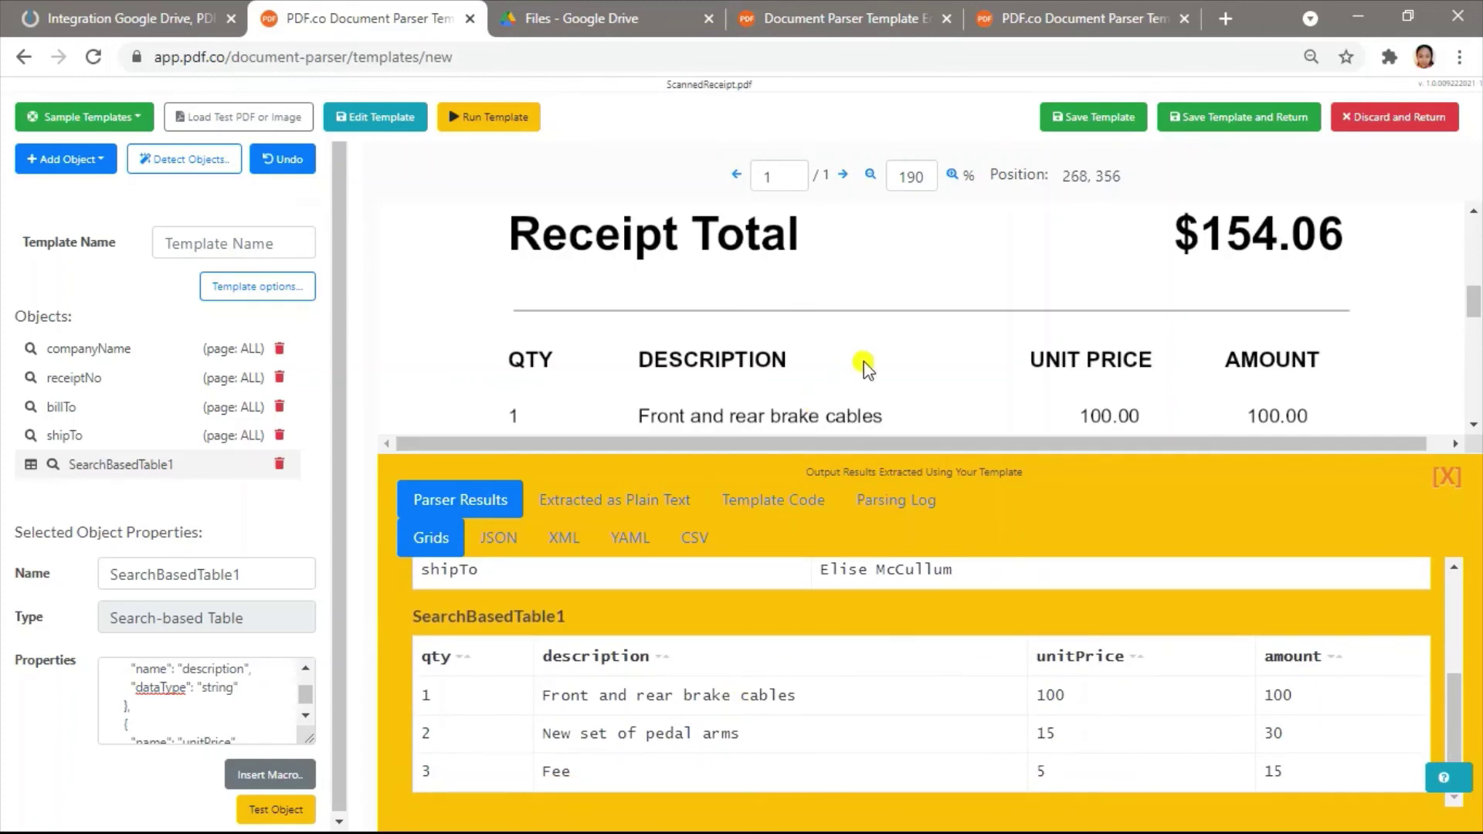
scroll(864, 364, down, 2)
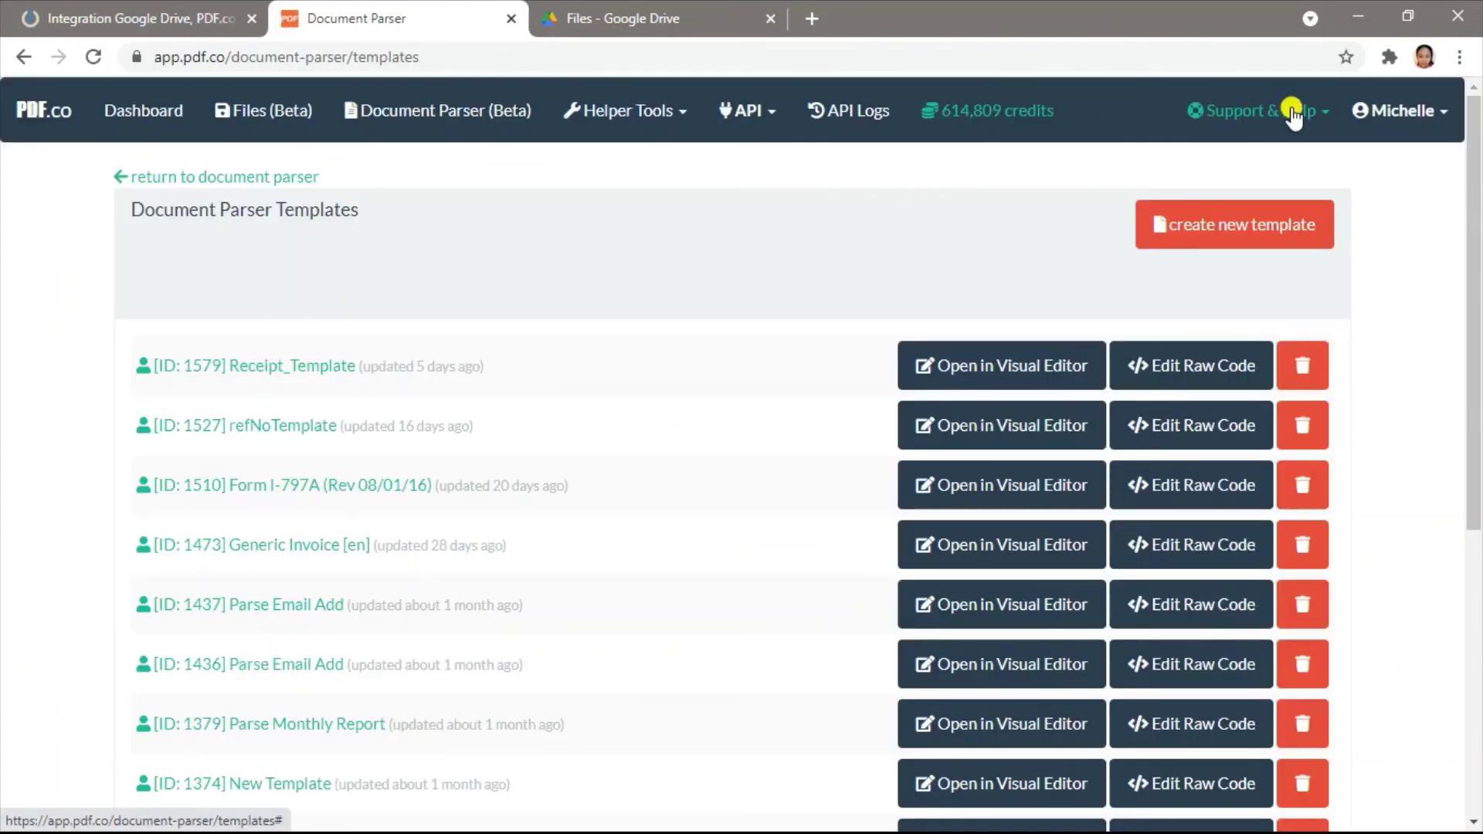
Open the Support & Help dropdown in the top navigation bar.
click(1293, 113)
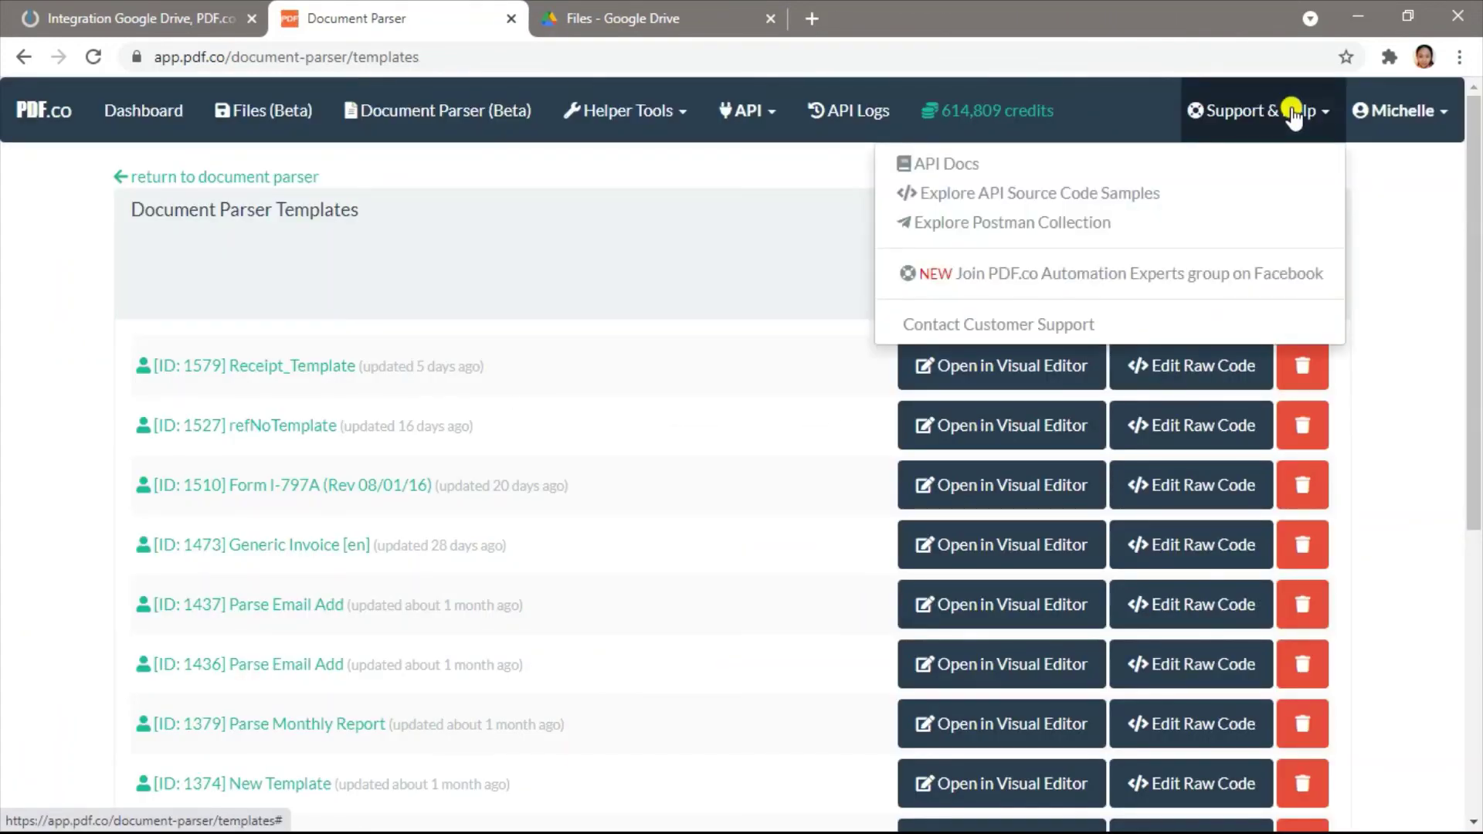